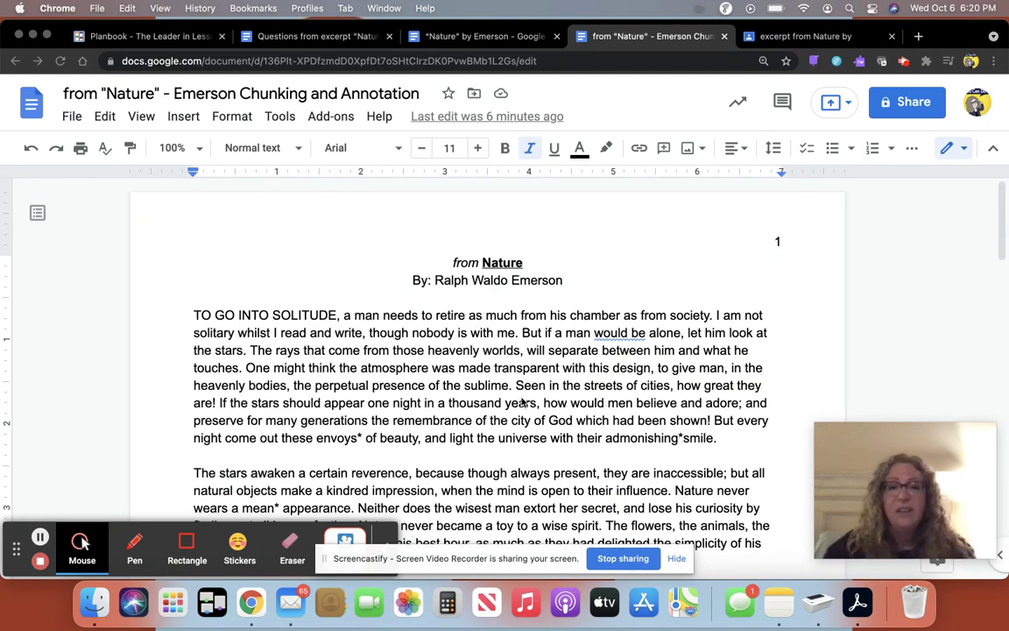
{"action": "left_click", "coordinate": [194, 314]}
{"action": "left_click_drag", "start_coordinate": [194, 314], "coordinate": [720, 440]}
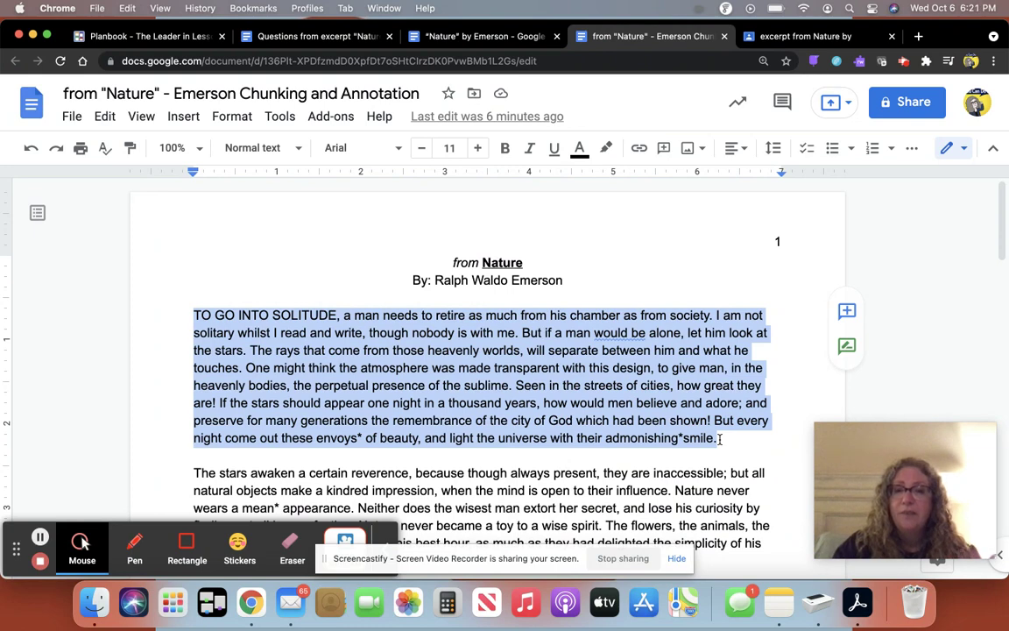
{"action": "left_click", "coordinate": [551, 334]}
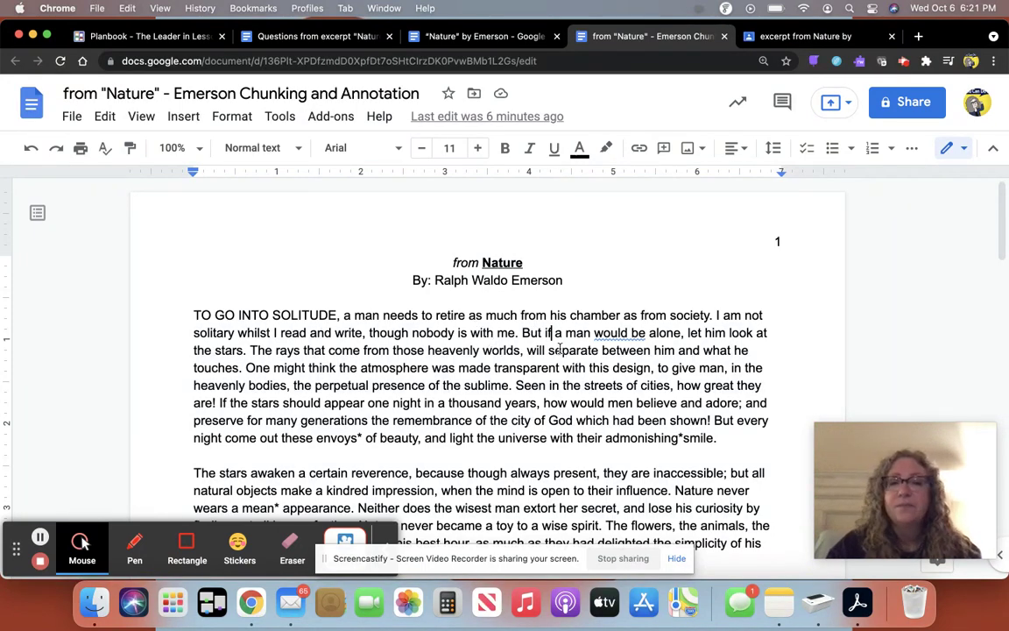
Comment on the "let him look at the stars" sentence: "Emerson believes that people should go outside and look at the stars to truly be alone."
{"action": "left_click_drag", "start_coordinate": [525, 333], "coordinate": [250, 350]}
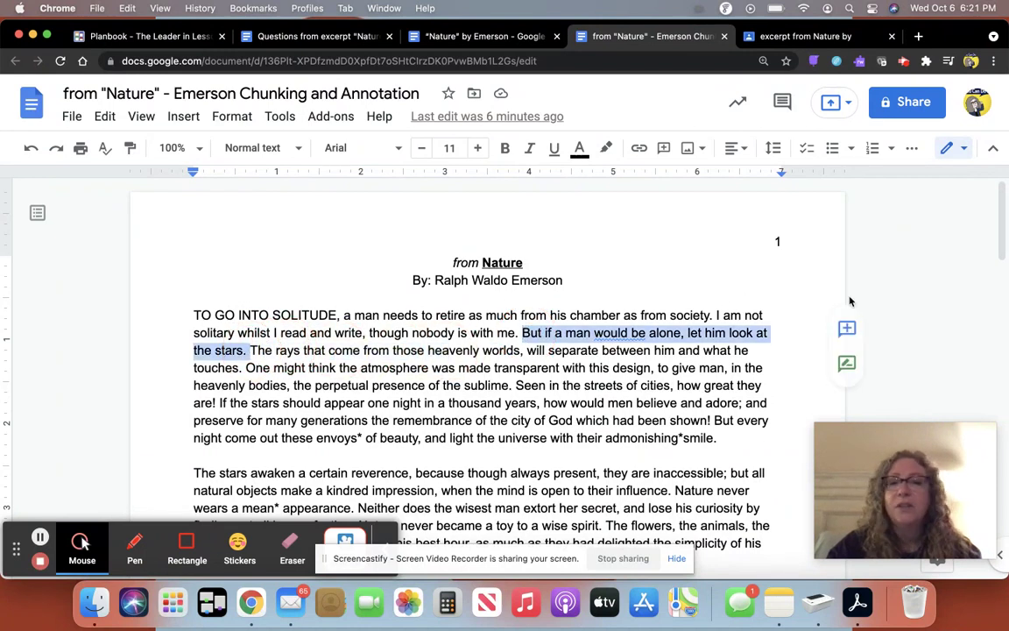
{"action": "left_click", "coordinate": [847, 326]}
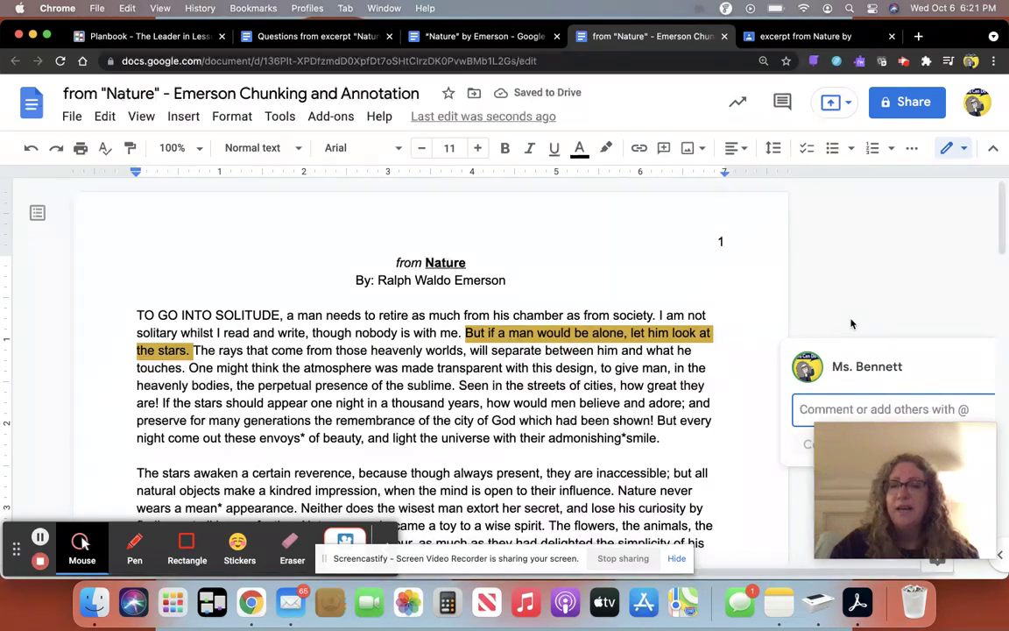
{"action": "scroll", "coordinate": [1003, 229], "scroll_direction": "down", "scroll_amount": 2}
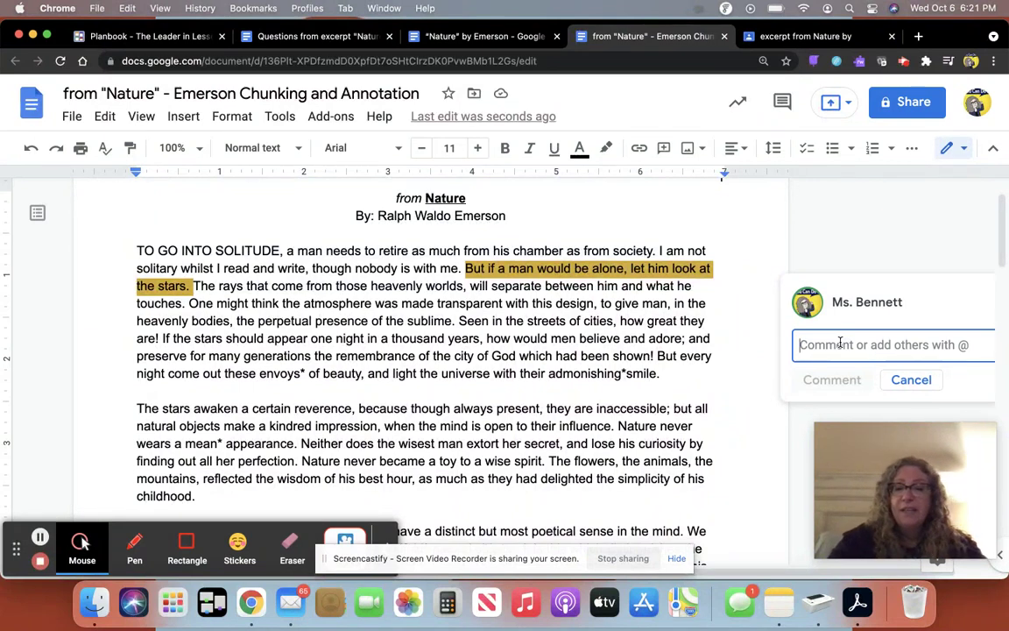
{"action": "type", "text": "Emerson "}
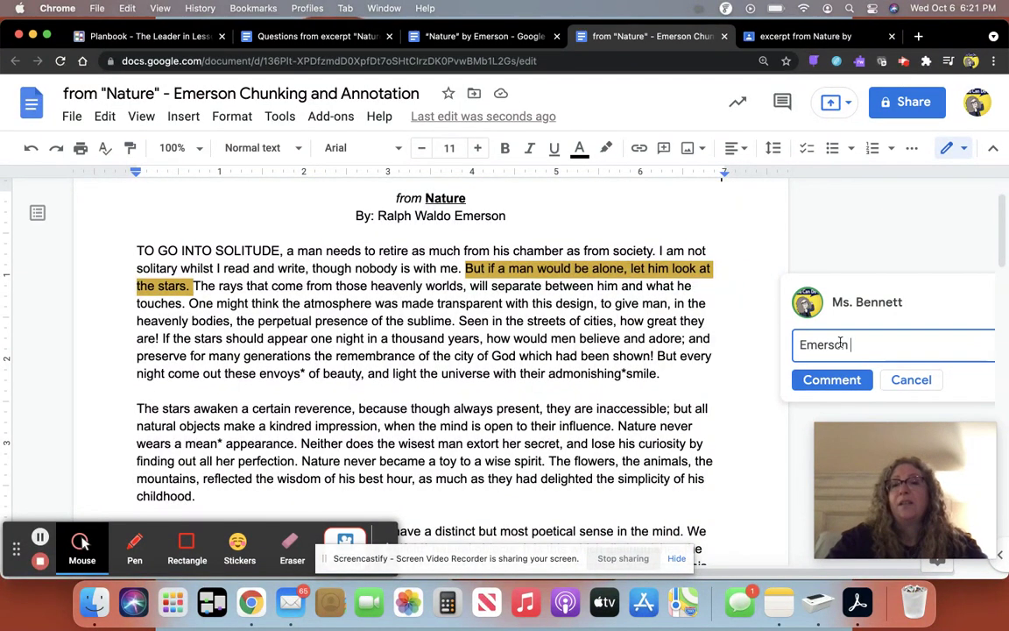
{"action": "type", "text": "believes that peop"}
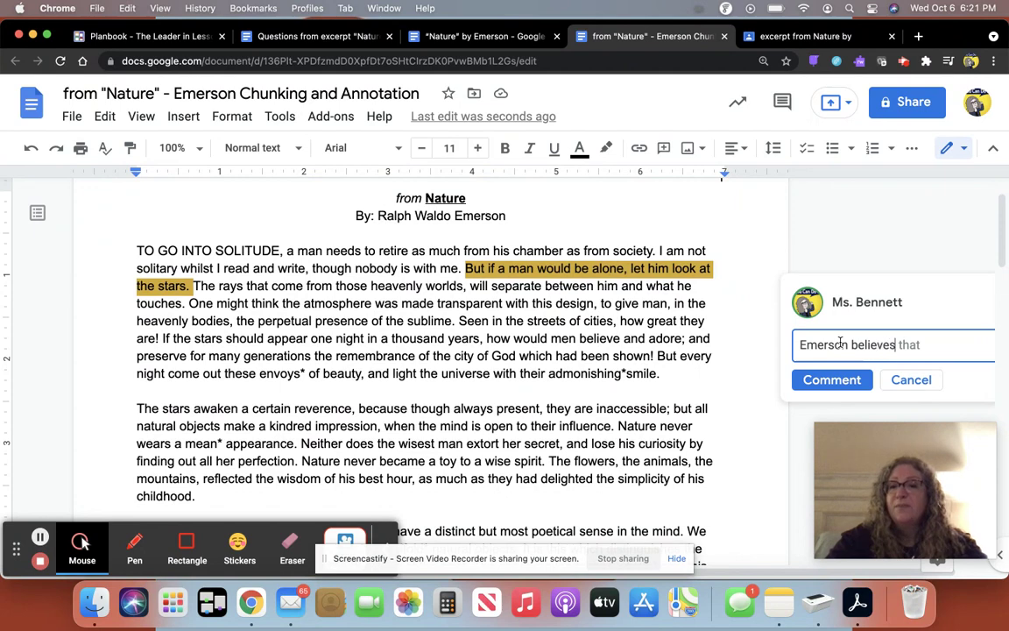
{"action": "type", "text": "le shoul"}
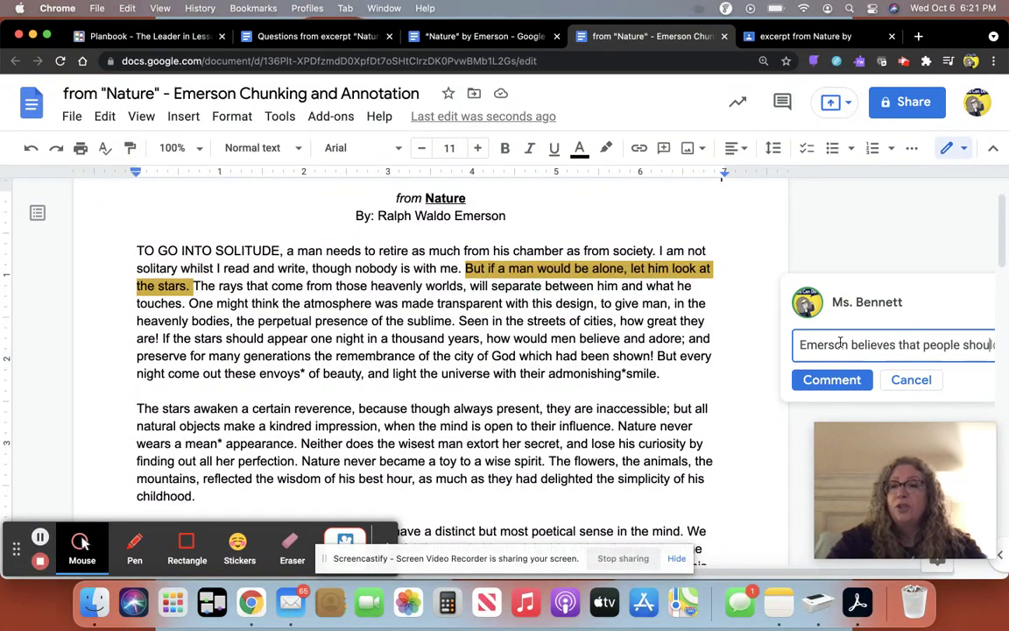
{"action": "type", "text": "d go out"}
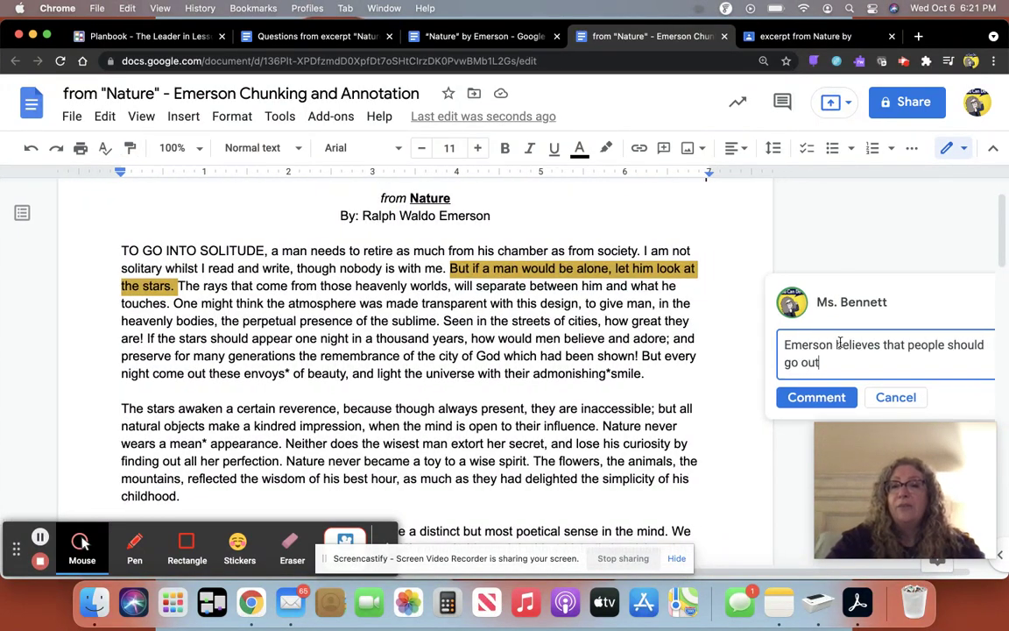
{"action": "type", "text": "side and look"}
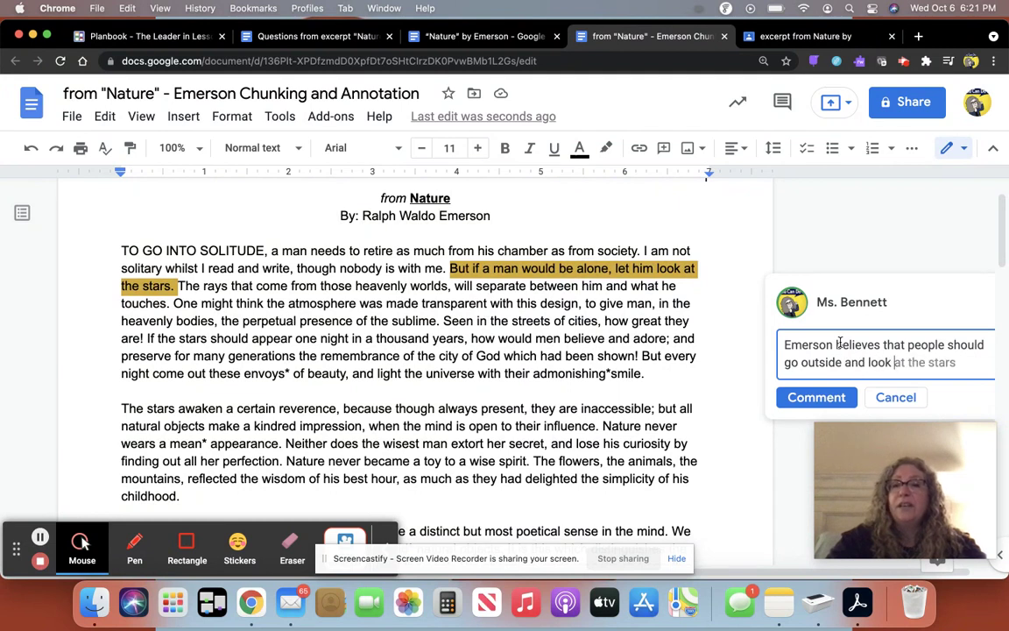
{"action": "type", "text": " at the stars to truly be "}
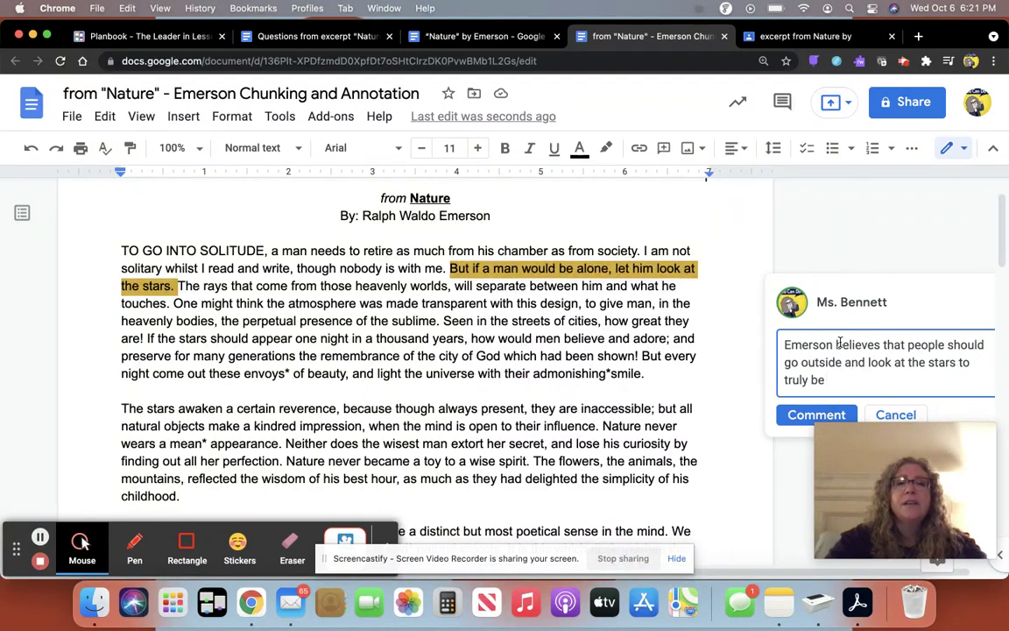
{"action": "type", "text": "alone"}
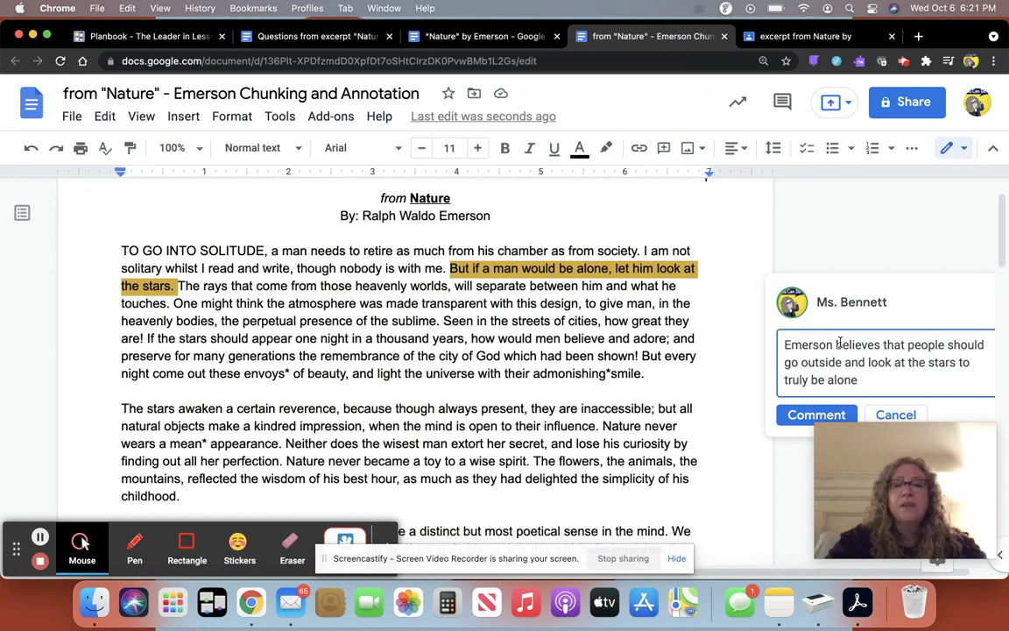
{"action": "type", "text": "."}
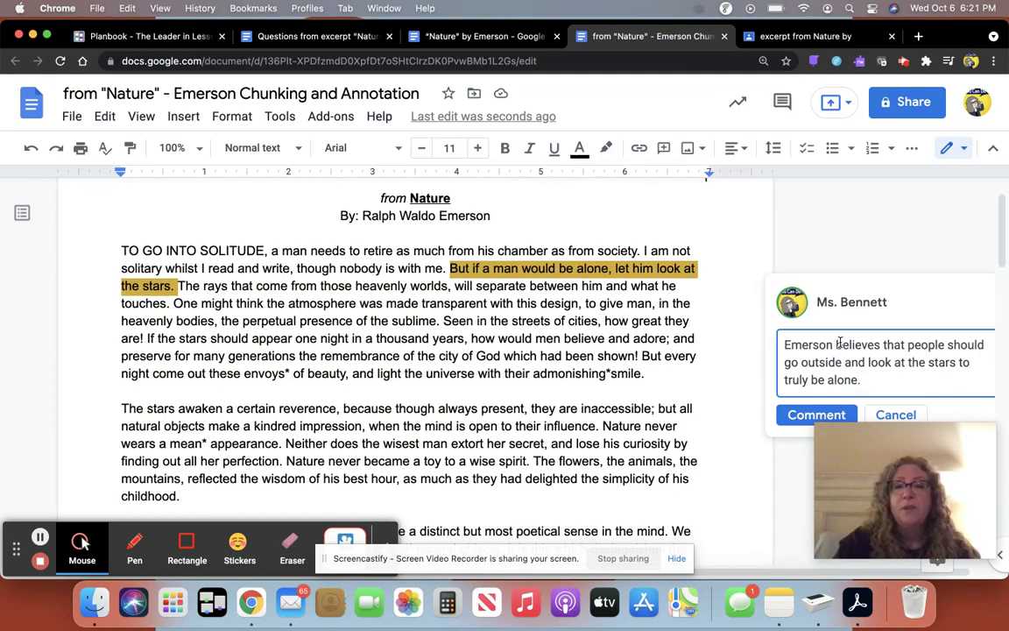
{"action": "left_click", "coordinate": [804, 412]}
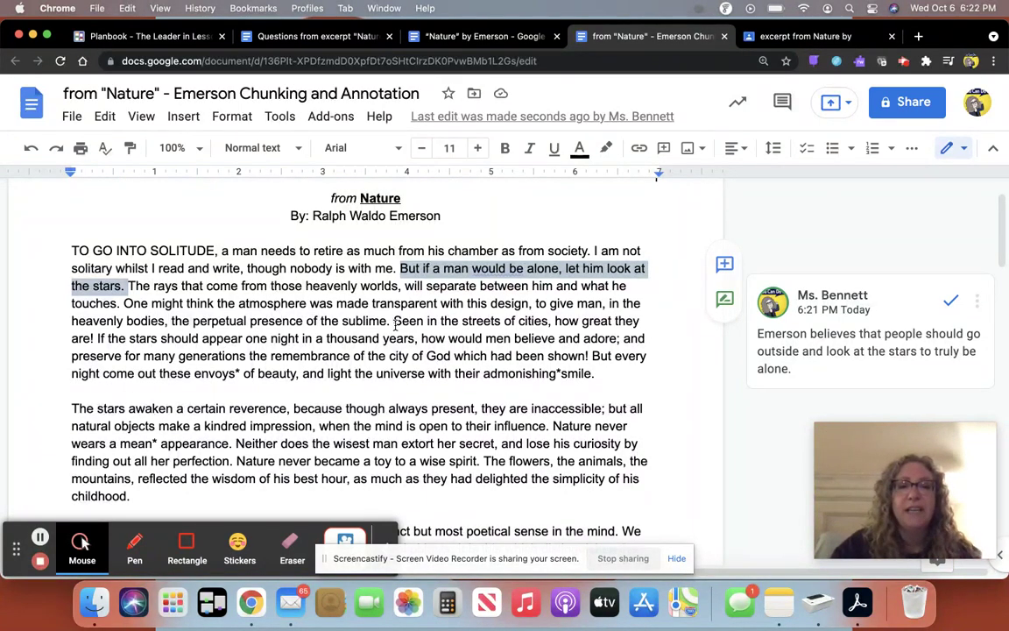
Comment on "Seen in the streets" through "shown!": "Emerson says the stars are rare and beautiful and can be seen when a person is away from a city."
{"action": "left_click", "coordinate": [395, 322]}
{"action": "left_click_drag", "start_coordinate": [395, 322], "coordinate": [589, 357]}
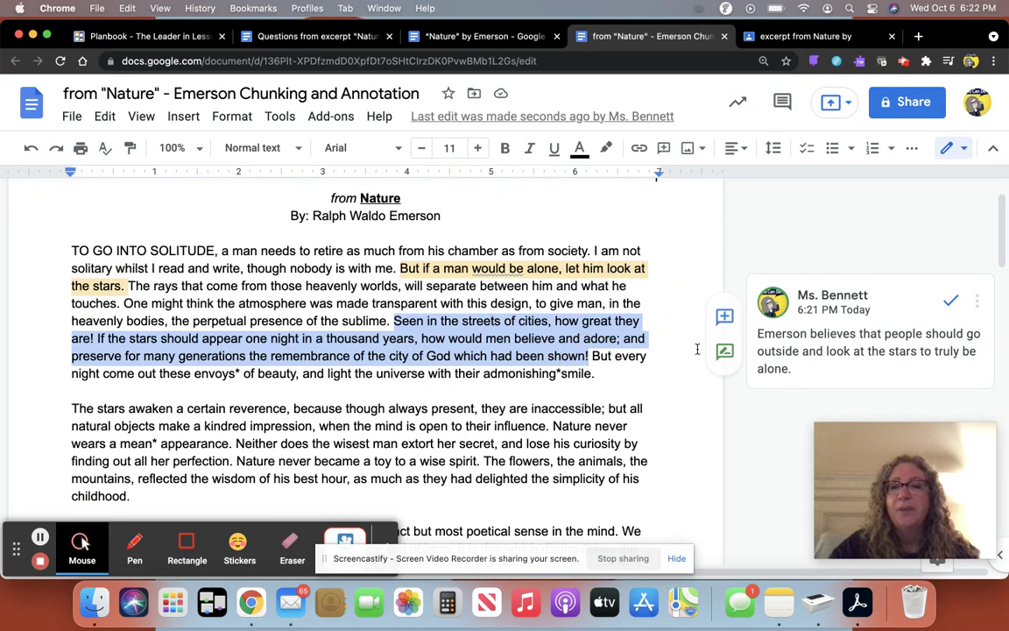
{"action": "left_click", "coordinate": [724, 317]}
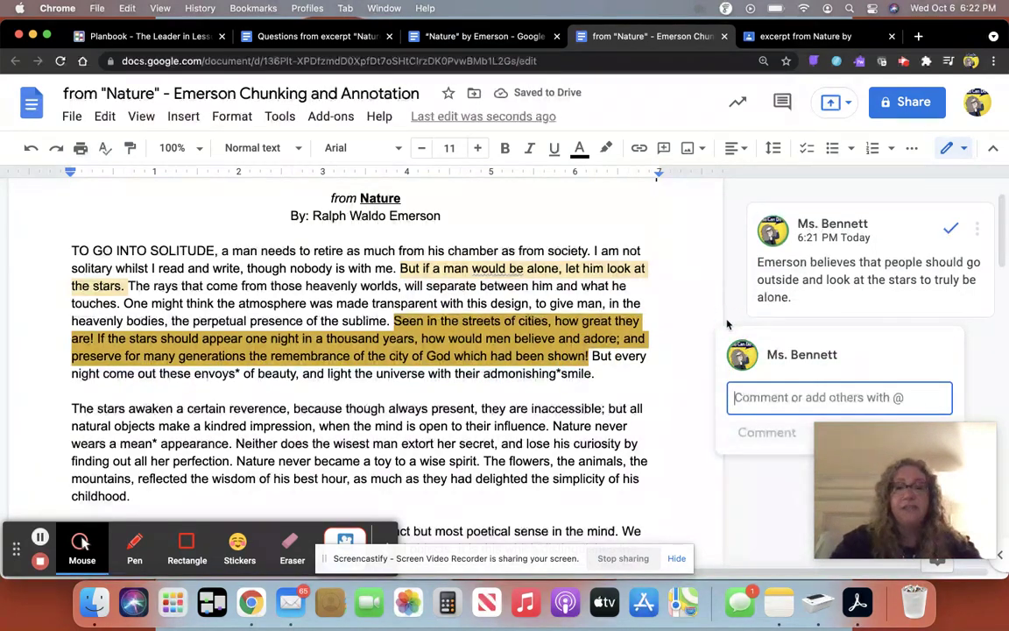
{"action": "type", "text": "Emersa"}
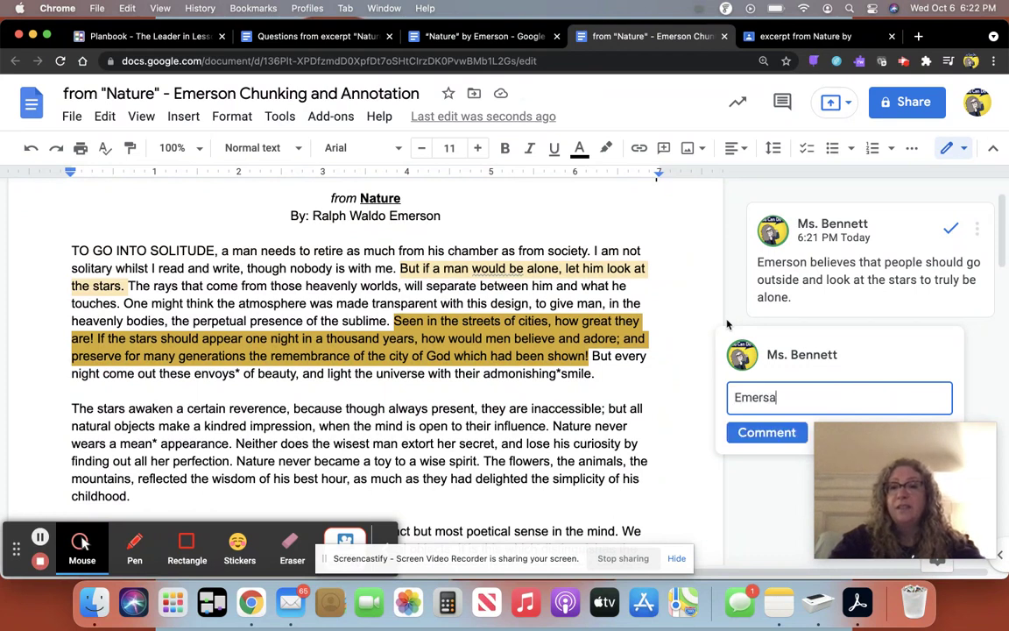
{"action": "key", "text": "BackSpace"}
{"action": "type", "text": "on say"}
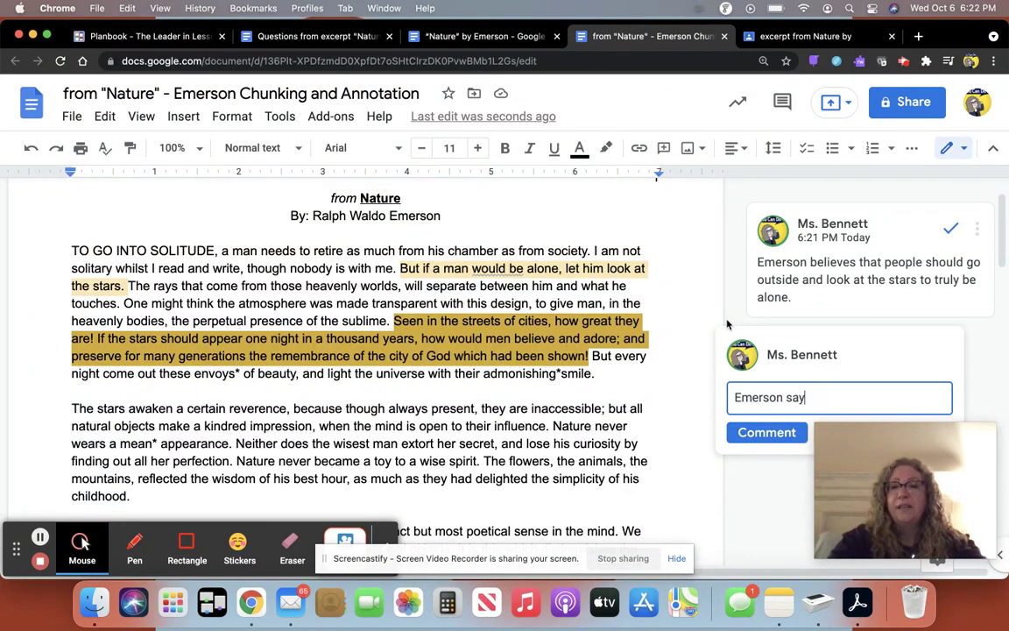
{"action": "type", "text": "s the stars are"}
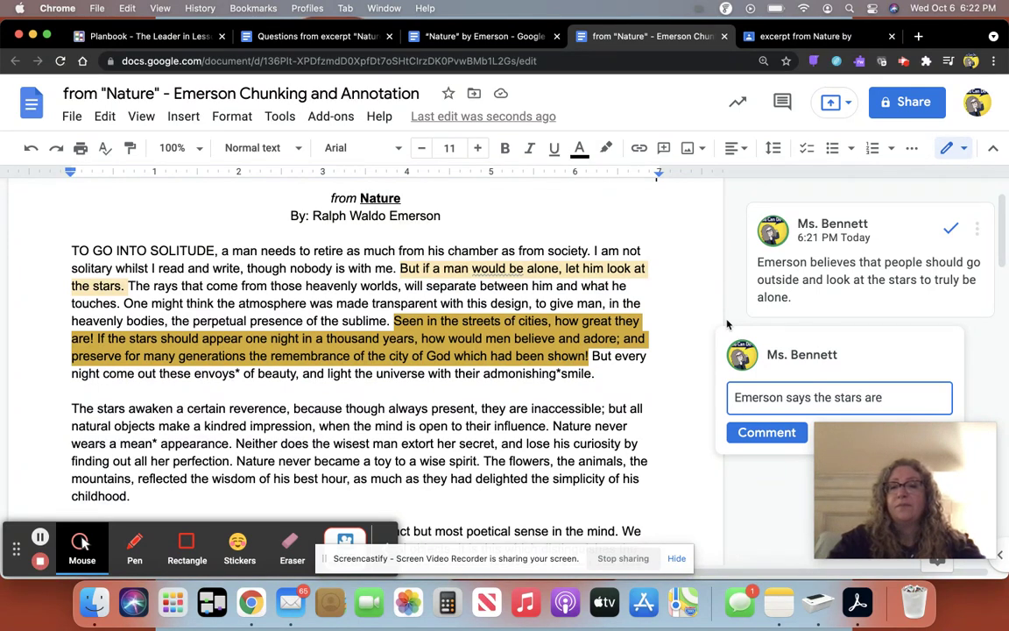
{"action": "type", "text": " rare"}
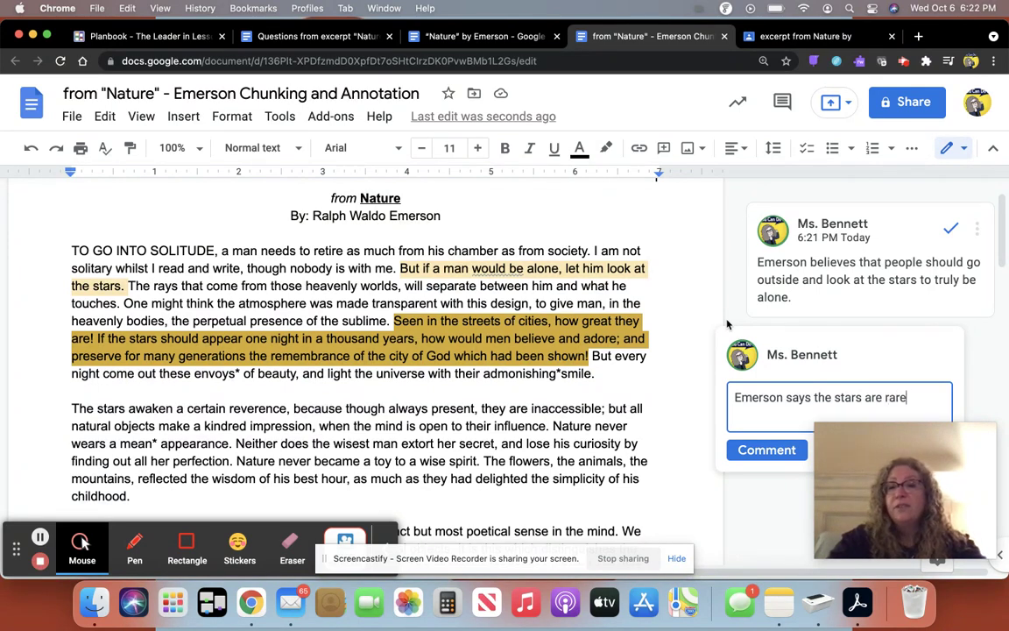
{"action": "type", "text": " and beautifu"}
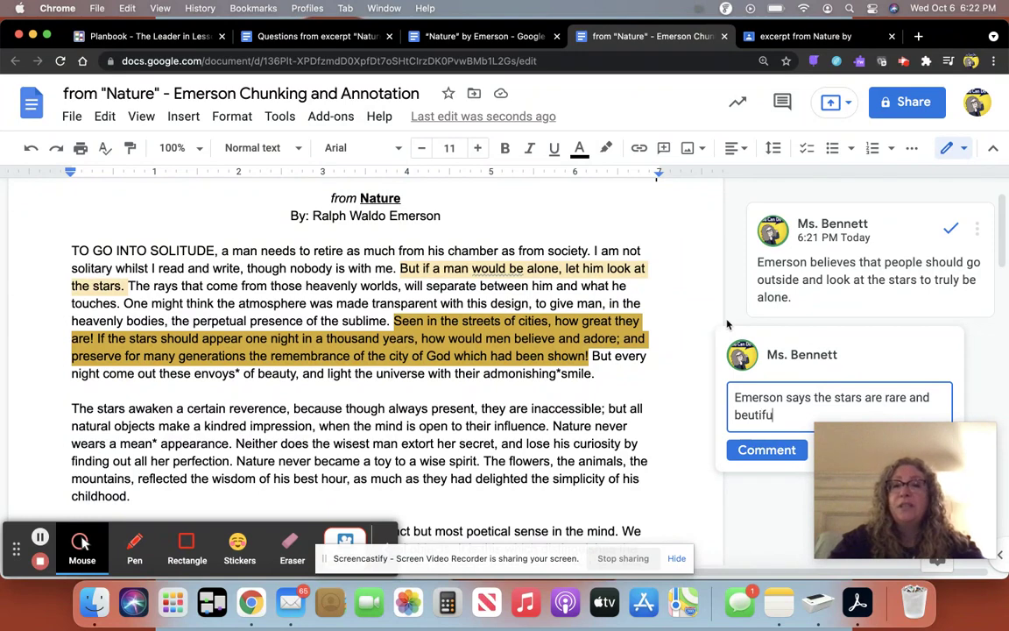
{"action": "key", "text": "BackSpace"}
{"action": "key", "text": "BackSpace"}
{"action": "key", "text": "BackSpace"}
{"action": "key", "text": "BackSpace"}
{"action": "key", "text": "BackSpace"}
{"action": "type", "text": "au"}
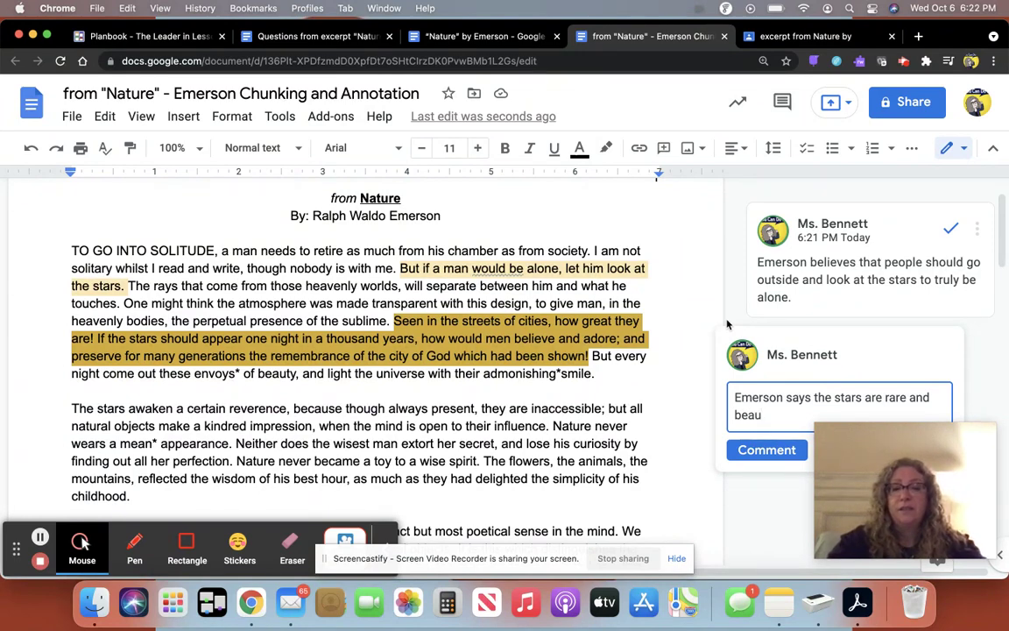
{"action": "type", "text": "tiful and c"}
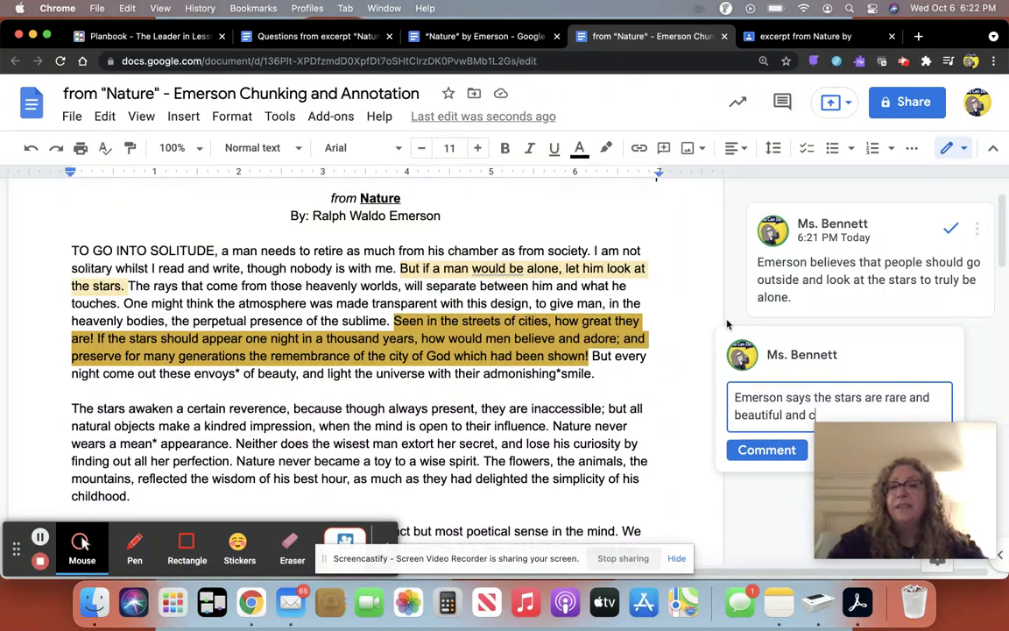
{"action": "type", "text": "an be seen when"}
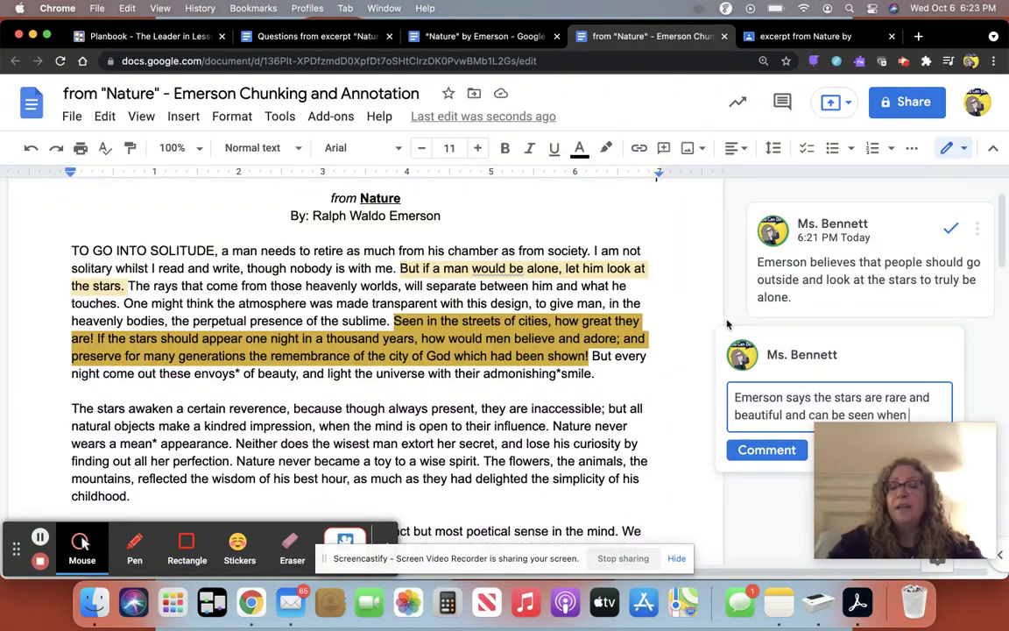
{"action": "type", "text": " a person is away"}
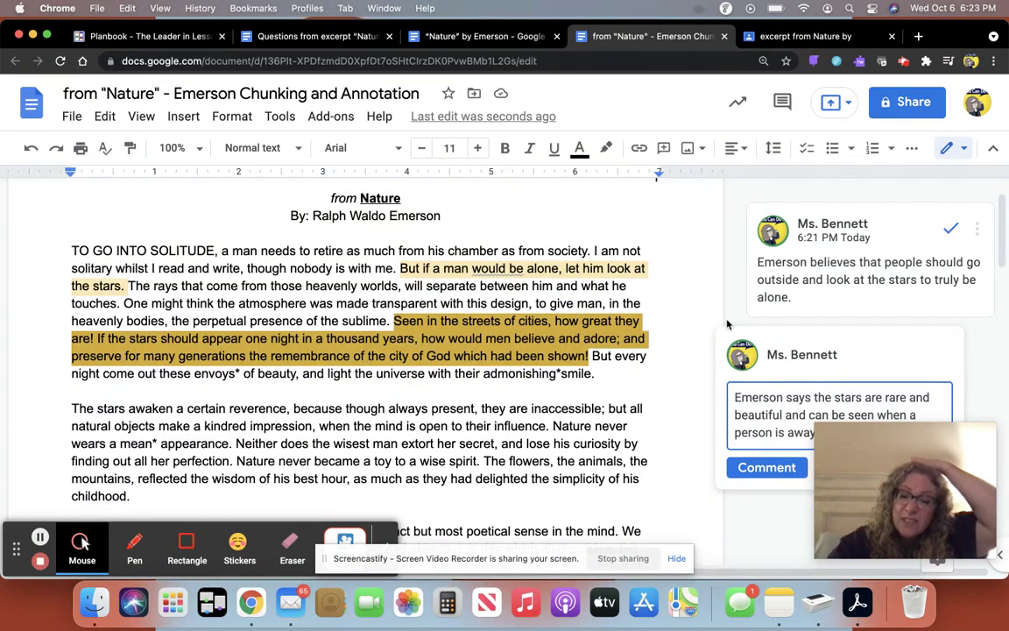
{"action": "left_click", "coordinate": [765, 467]}
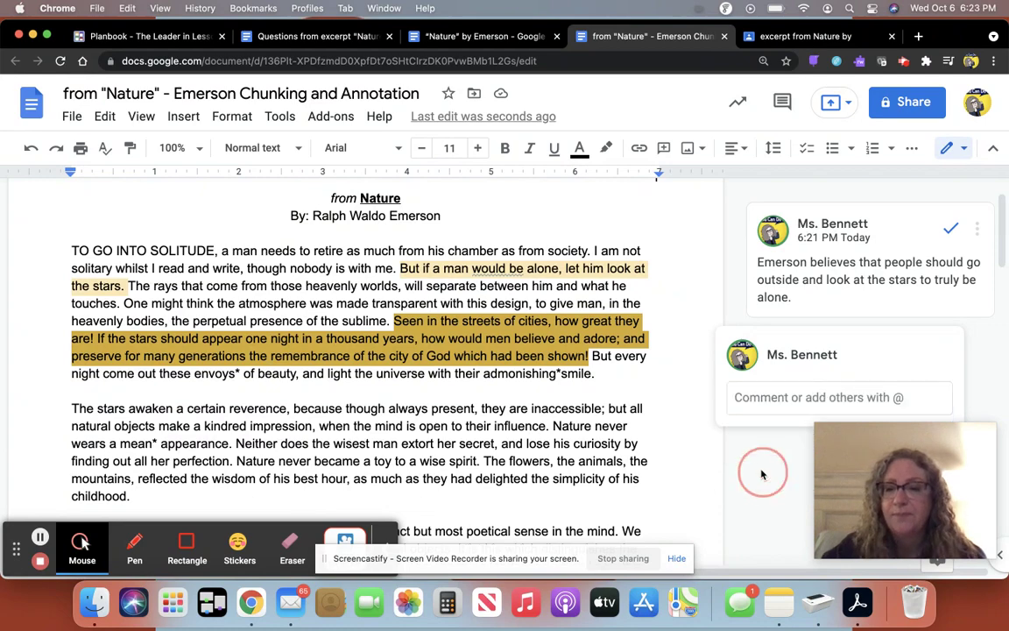
Comment on the "The stars awaken" sentence: "Emerson says that people need to be open to accepting what nature has to offer (stars, flowers, animals, mountains...)"
{"action": "scroll", "coordinate": [833, 361], "scroll_direction": "down", "scroll_amount": 2}
{"action": "left_click", "coordinate": [648, 340]}
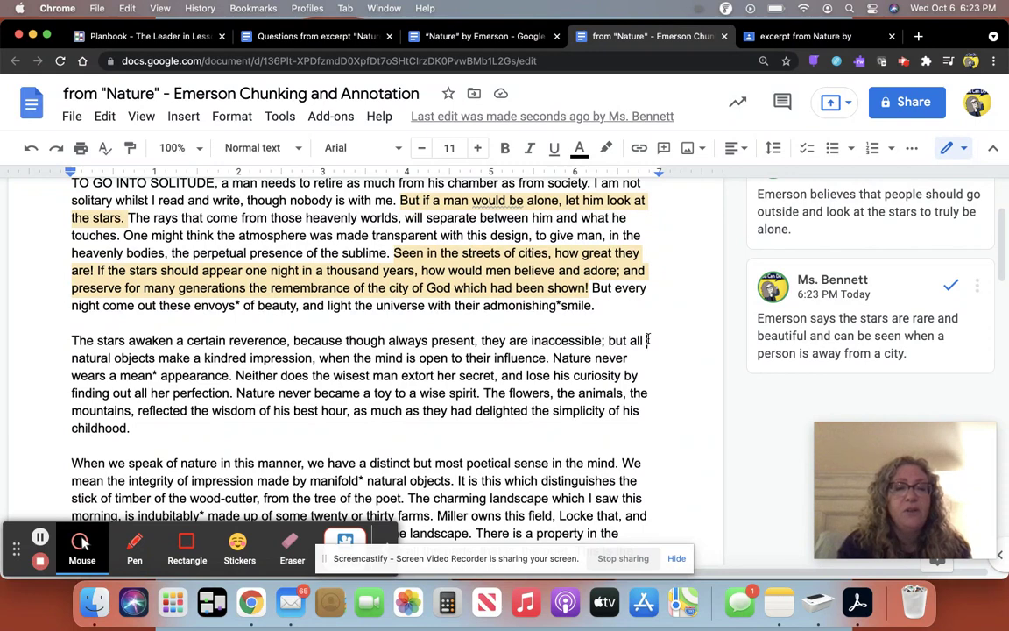
{"action": "left_click", "coordinate": [647, 339]}
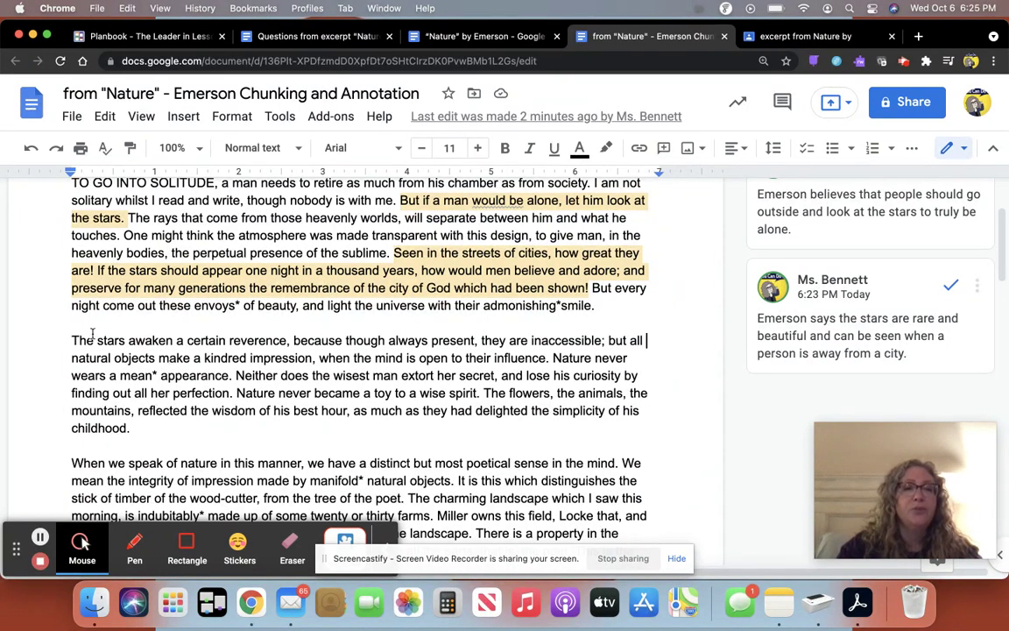
{"action": "left_click_drag", "start_coordinate": [72, 340], "coordinate": [547, 357]}
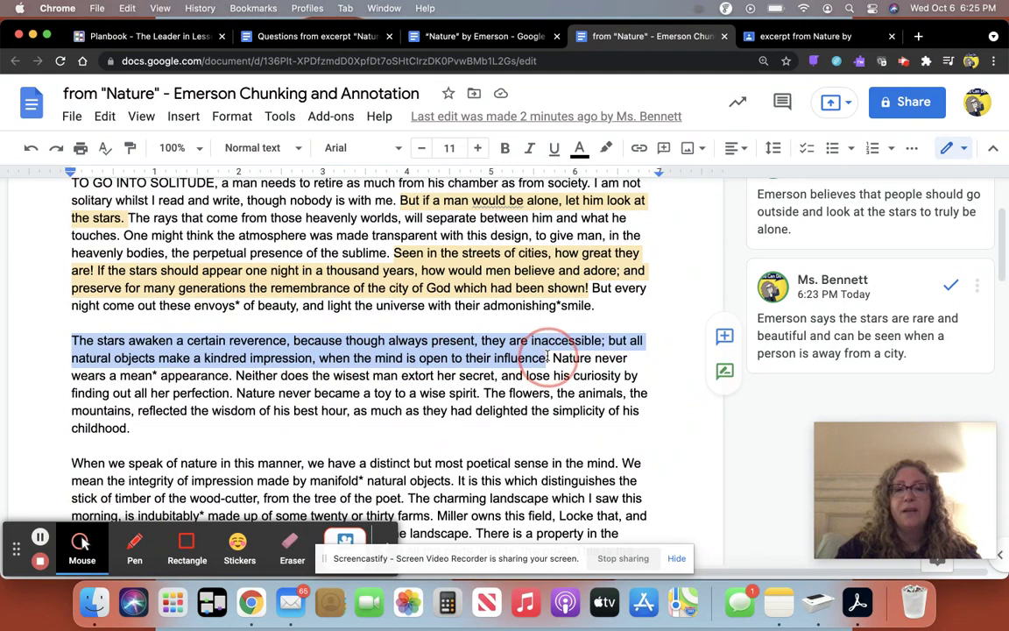
{"action": "left_click", "coordinate": [716, 341]}
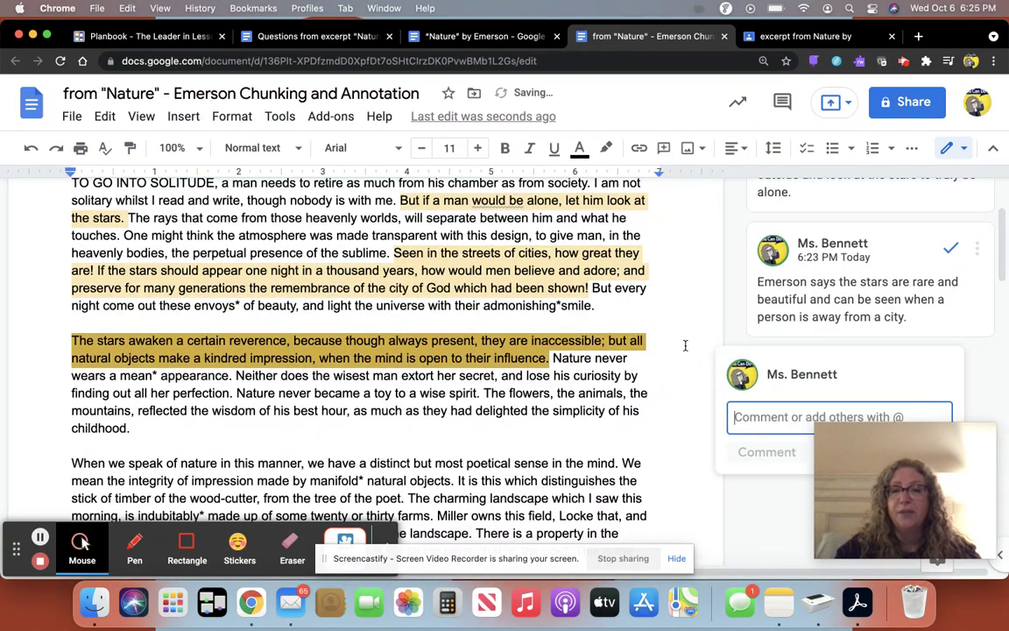
{"action": "scroll", "coordinate": [685, 345], "scroll_direction": "down", "scroll_amount": 2}
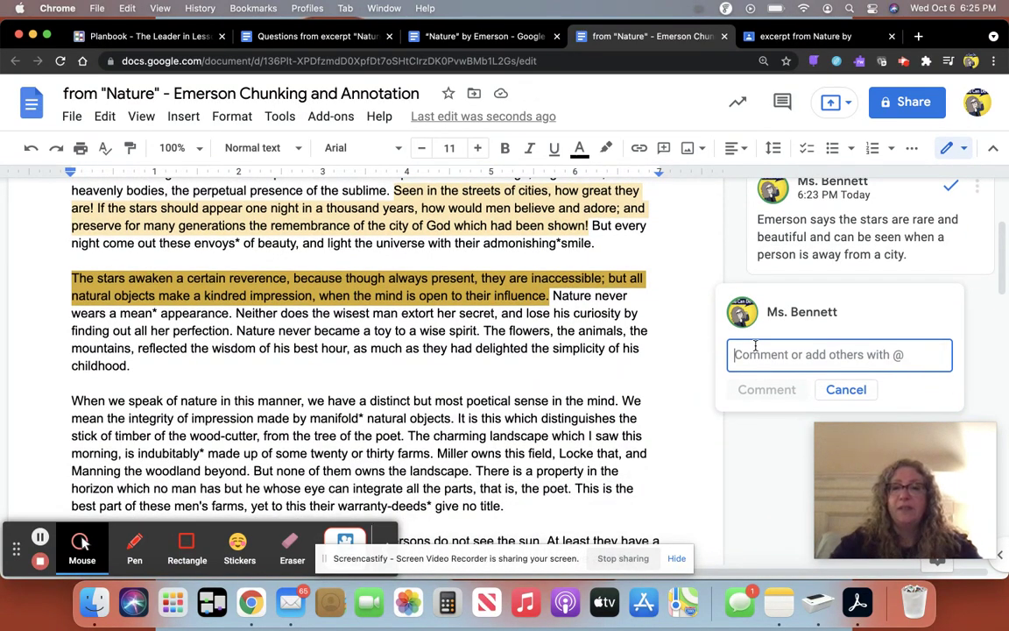
{"action": "type", "text": "Emerson s"}
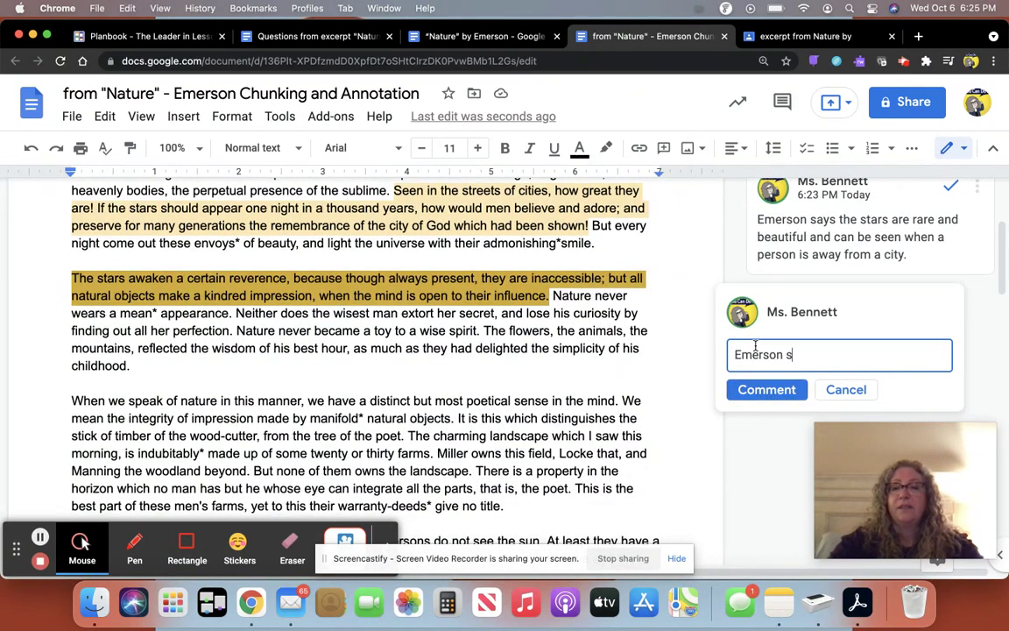
{"action": "type", "text": "ays that people "}
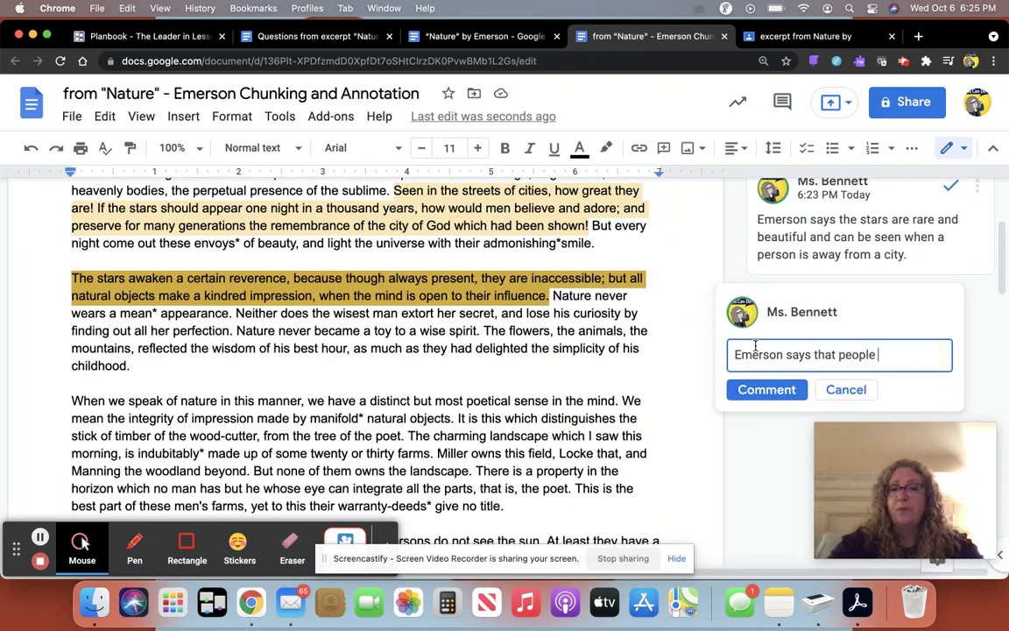
{"action": "type", "text": "need to be open"}
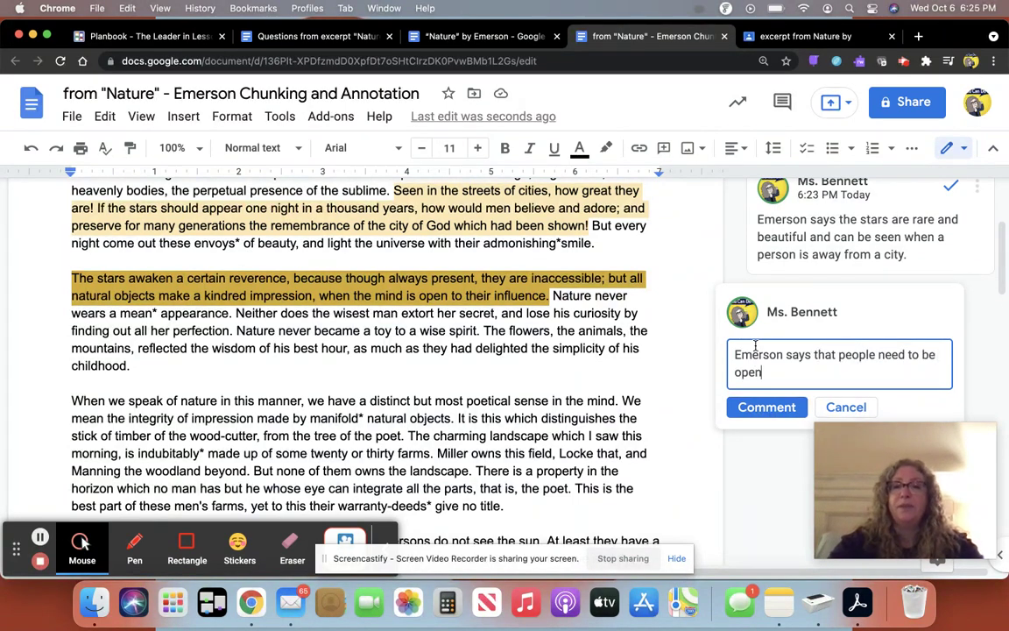
{"action": "type", "text": " to"}
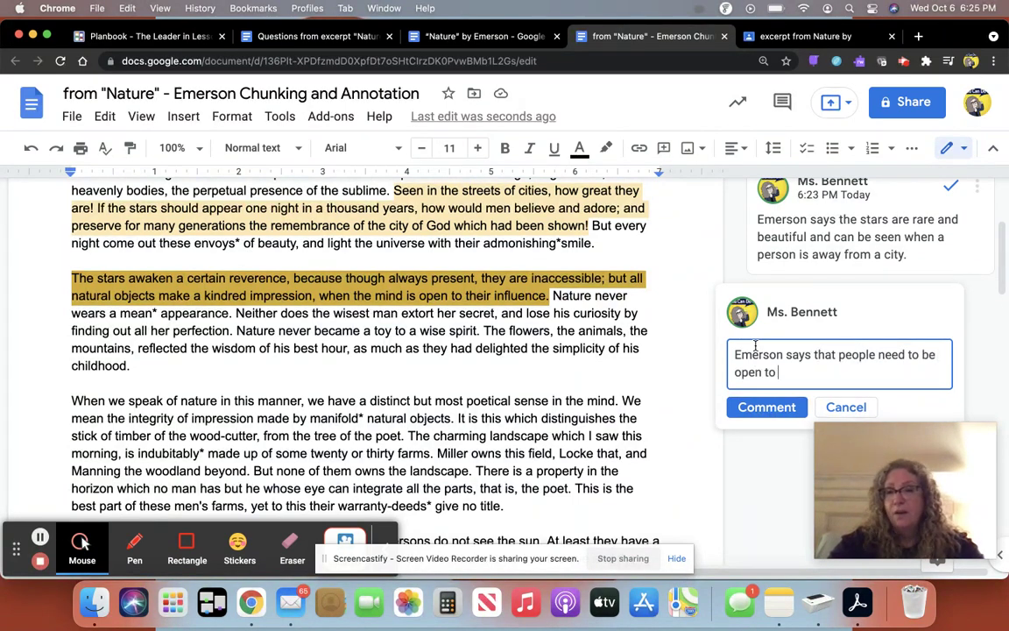
{"action": "type", "text": "accepting w"}
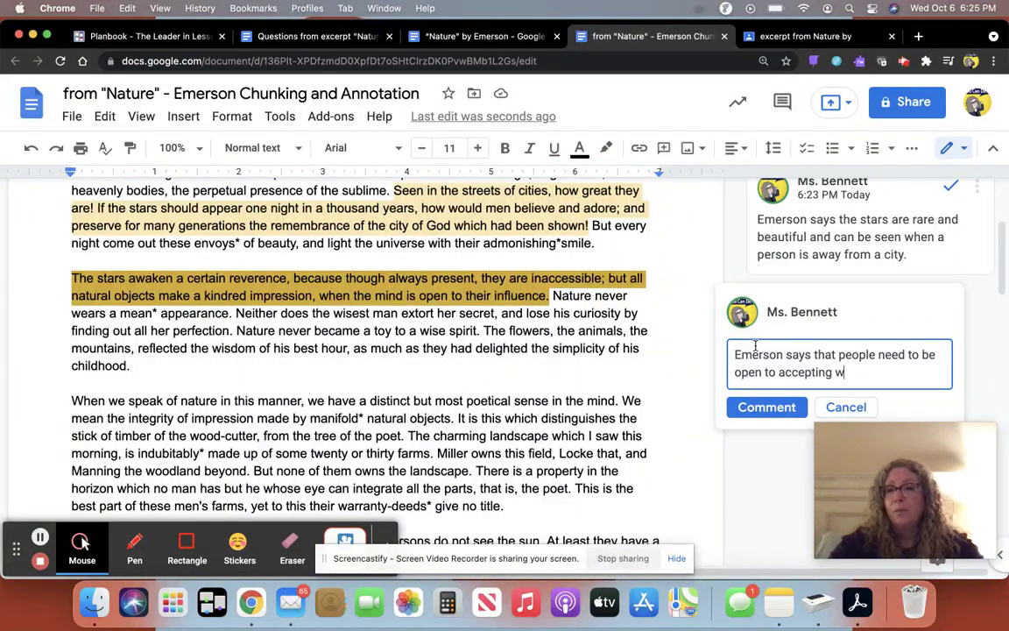
{"action": "type", "text": "hat nature has to"}
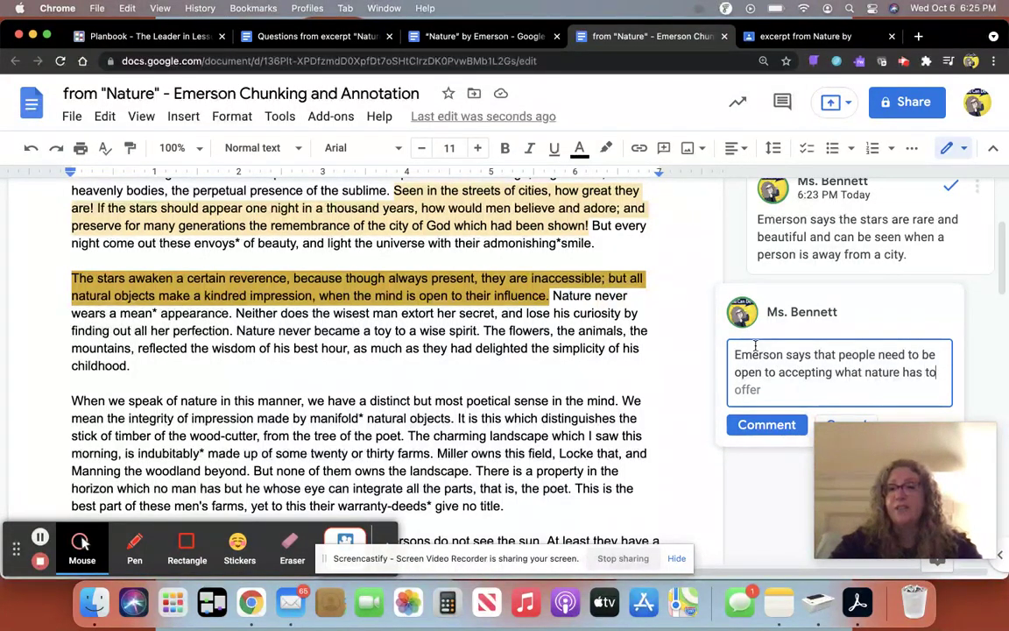
{"action": "type", "text": " offer ("}
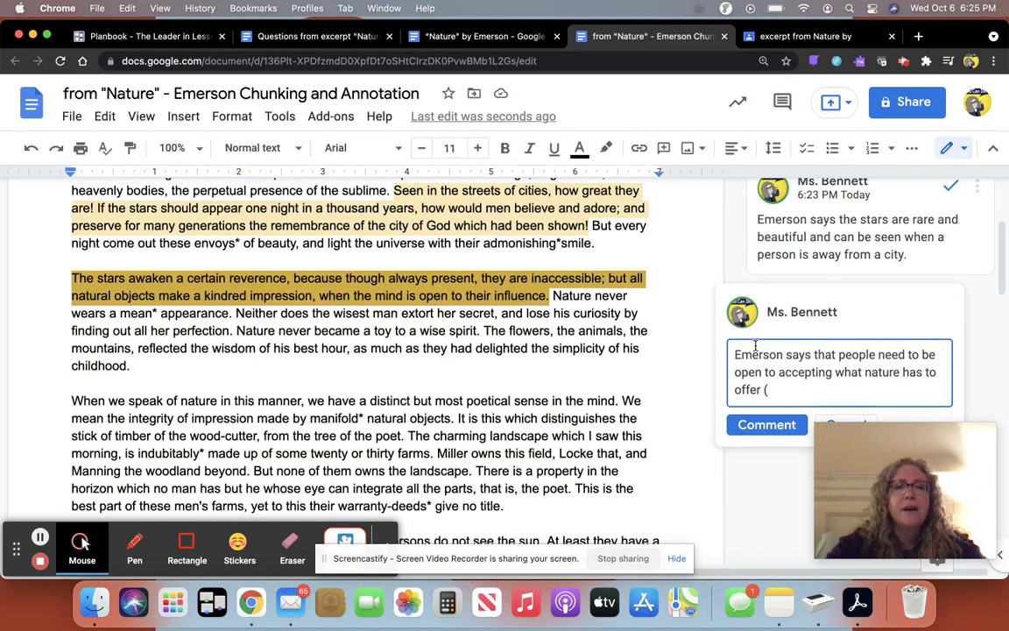
{"action": "type", "text": "stars"}
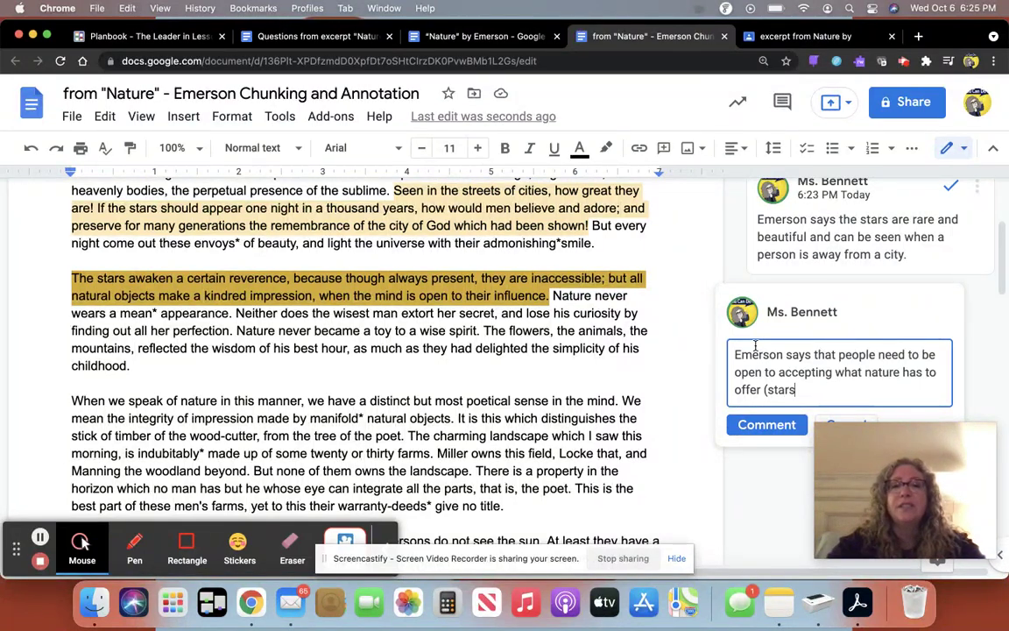
{"action": "type", "text": ", f"}
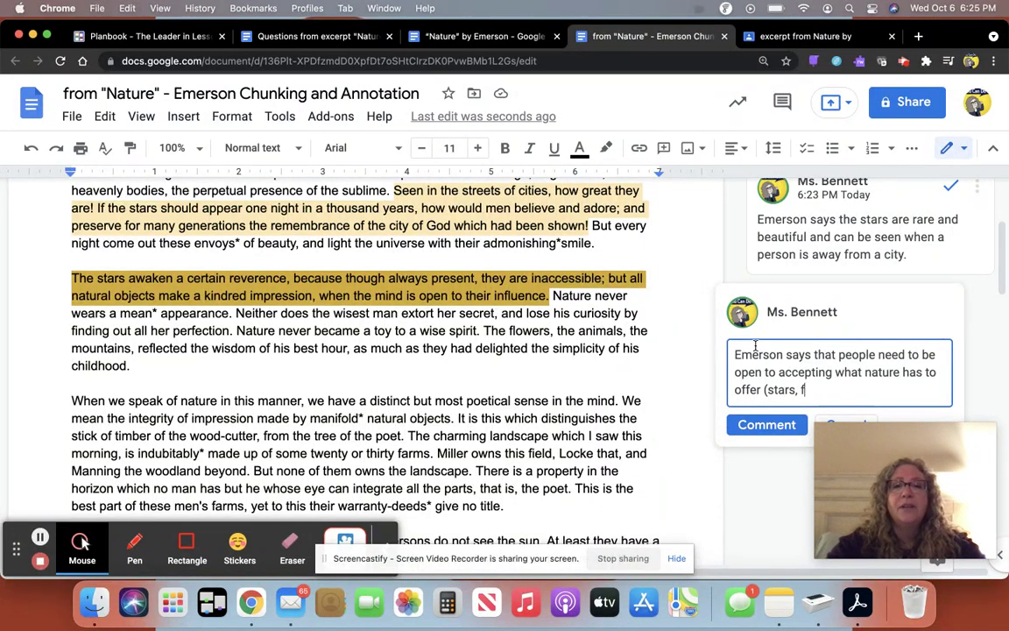
{"action": "type", "text": "lowers, animal"}
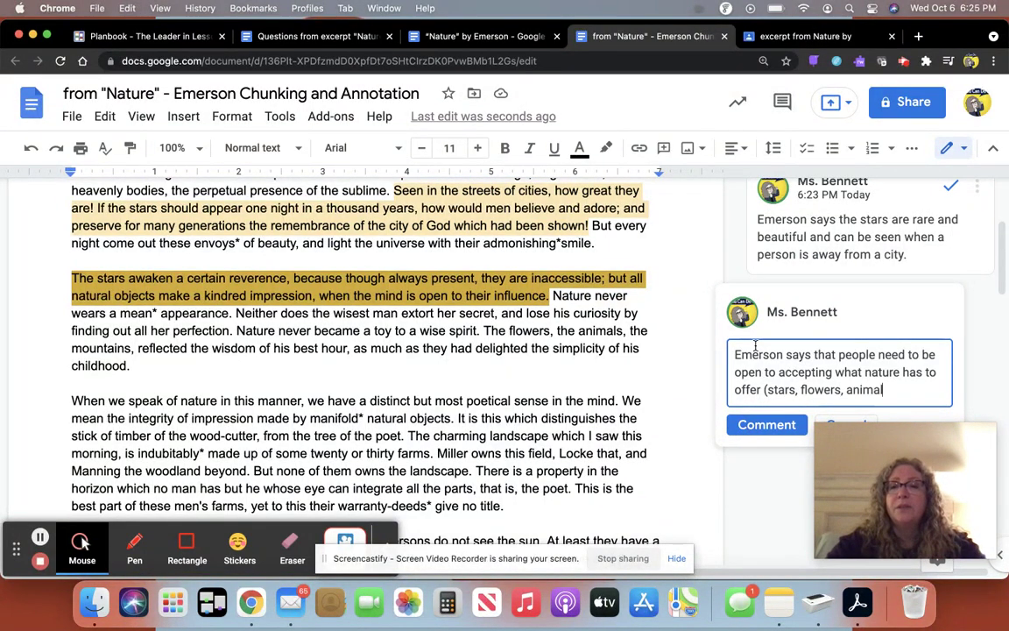
{"action": "type", "text": "s, mountains."}
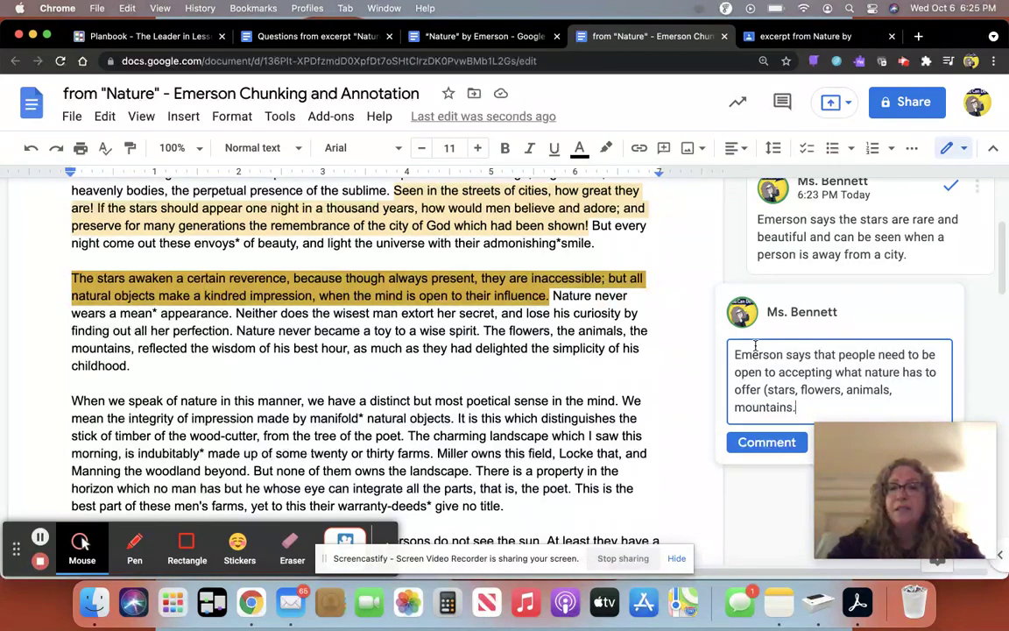
{"action": "type", "text": "..)"}
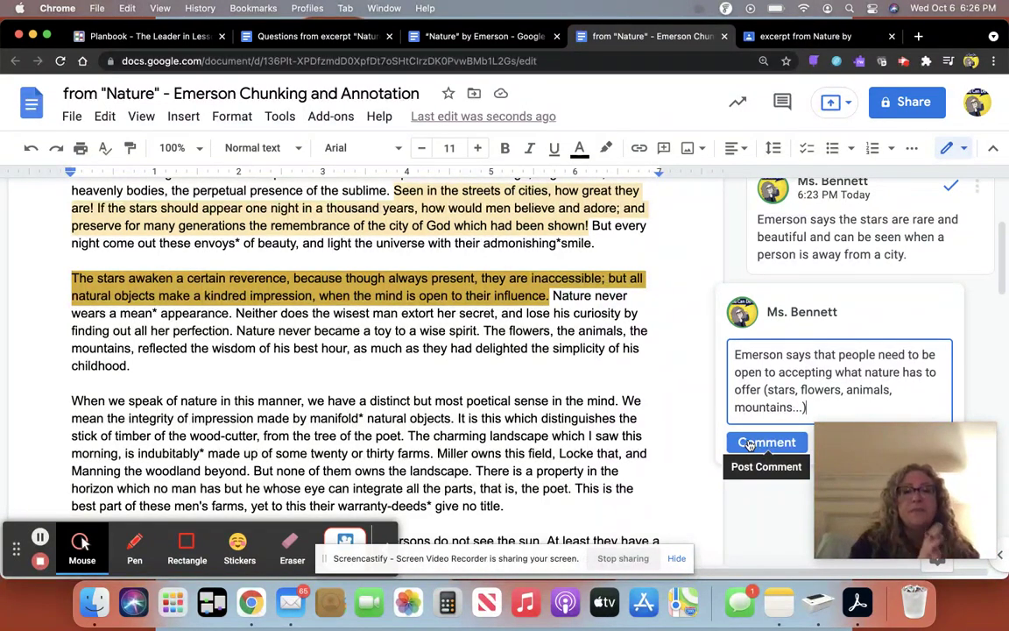
{"action": "left_click", "coordinate": [749, 444]}
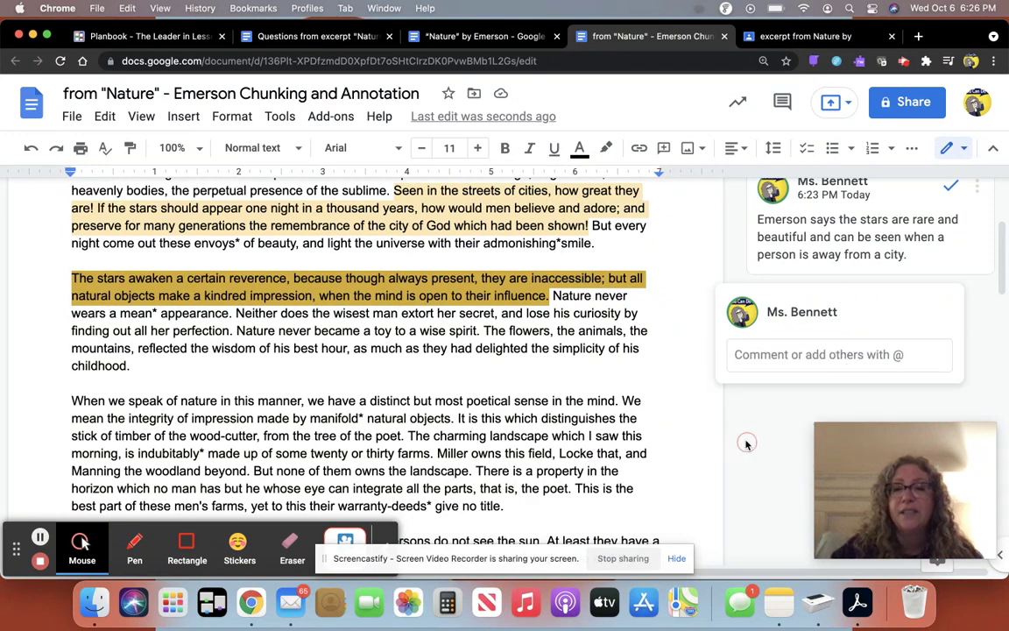
Comment on the word "curiosity" in the second paragraph: "Emerson says that changes in nature can help us feel curious."
{"action": "left_click", "coordinate": [579, 338]}
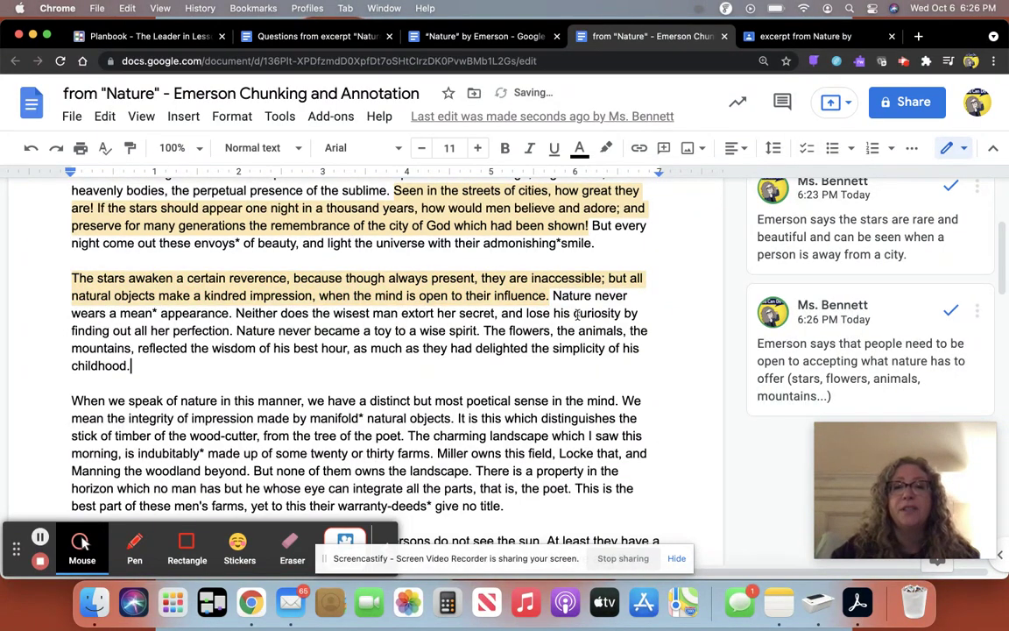
{"action": "double_click", "coordinate": [579, 313]}
{"action": "left_click", "coordinate": [724, 309]}
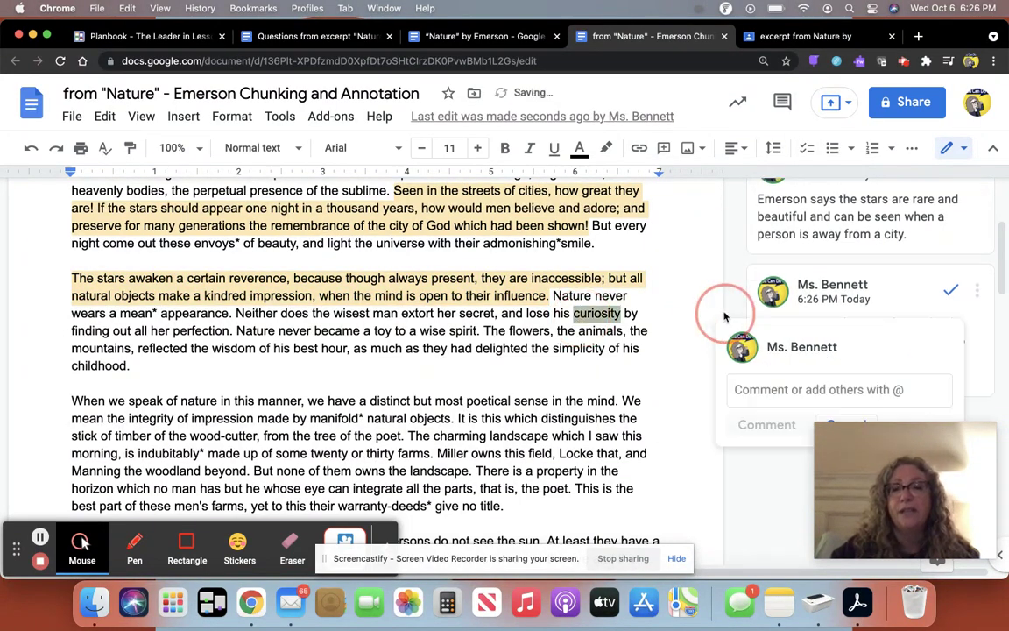
{"action": "type", "text": "E"}
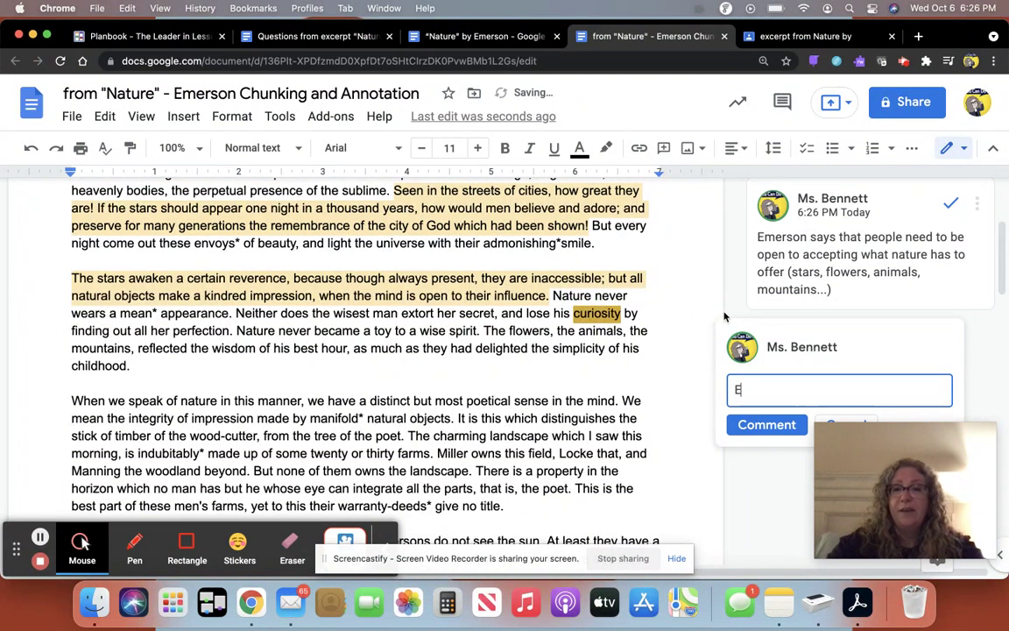
{"action": "type", "text": "merson says that"}
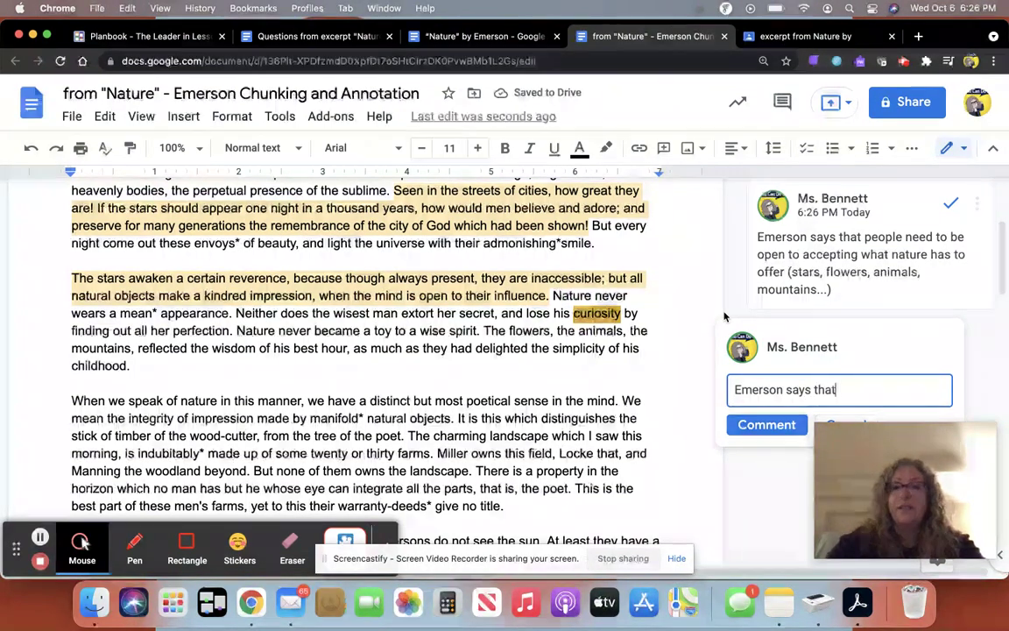
{"action": "type", "text": " changes in natu"}
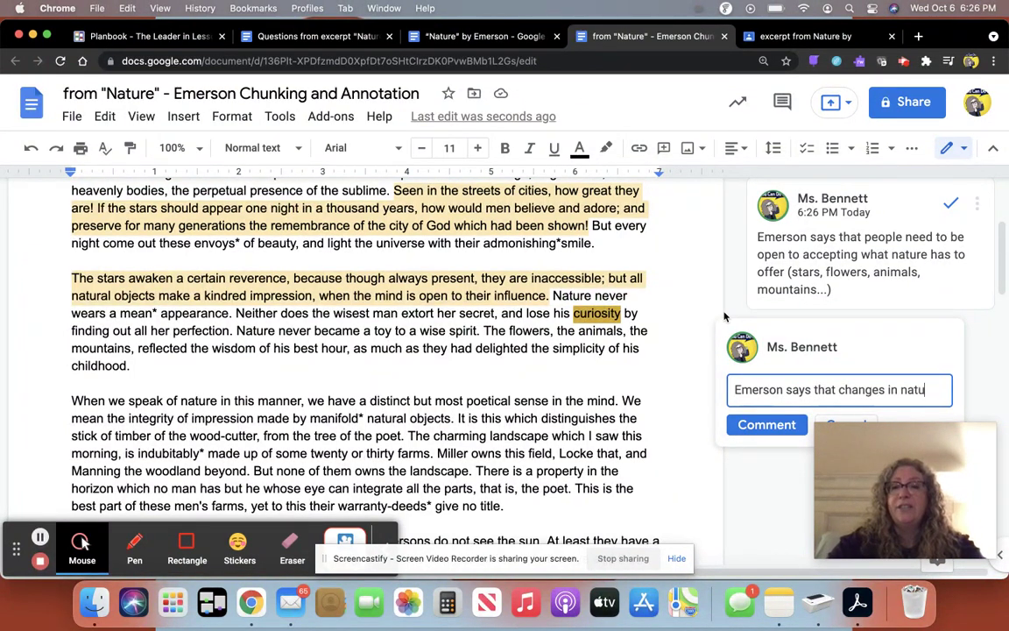
{"action": "type", "text": "re can help us"}
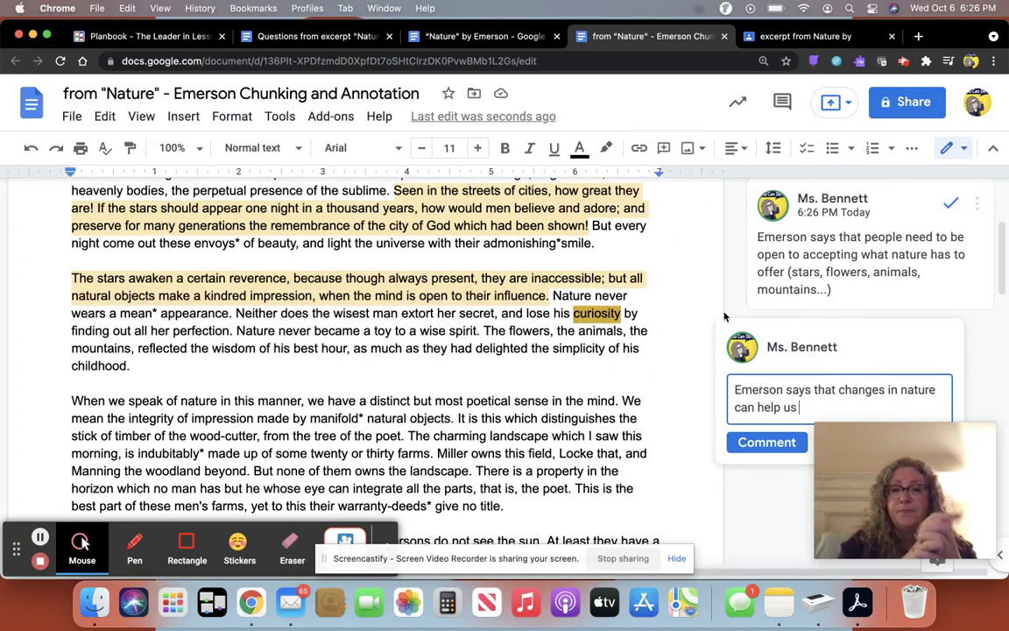
{"action": "type", "text": " feel curious."}
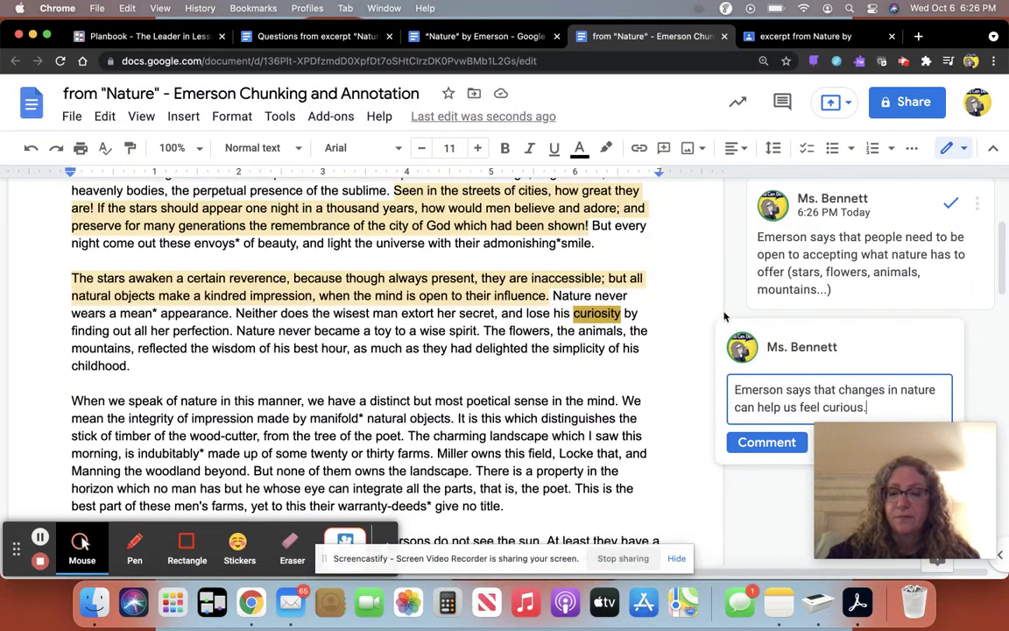
{"action": "left_click", "coordinate": [732, 440]}
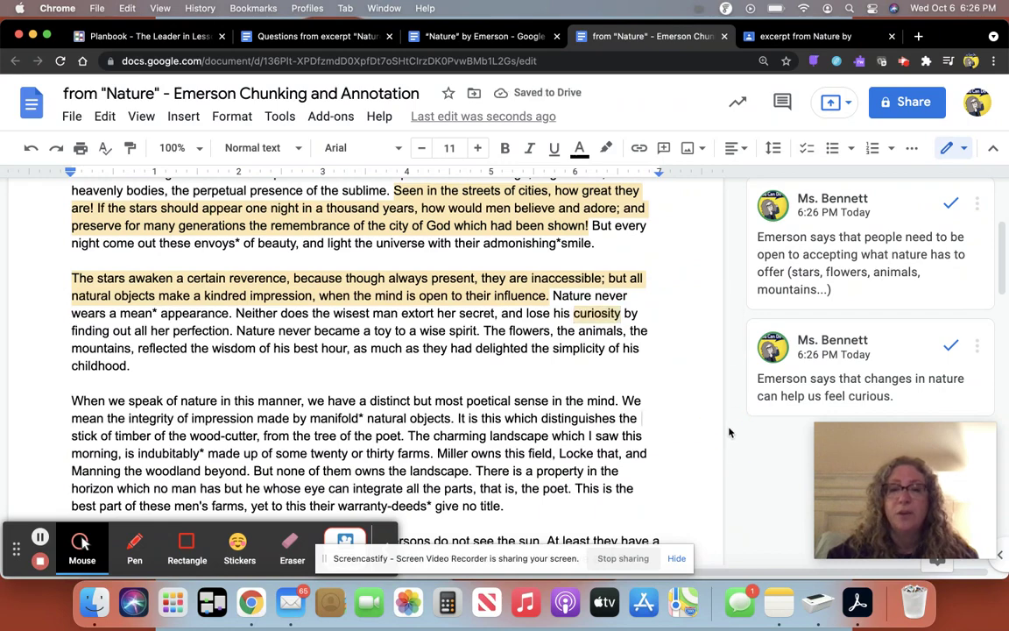
Start a comment on "poetical" in the third paragraph reading "Emerson sees nature poetically, he does not see individual land owned by farmers, but"
{"action": "scroll", "coordinate": [729, 432], "scroll_direction": "down", "scroll_amount": 1}
{"action": "scroll", "coordinate": [729, 432], "scroll_direction": "down", "scroll_amount": 2}
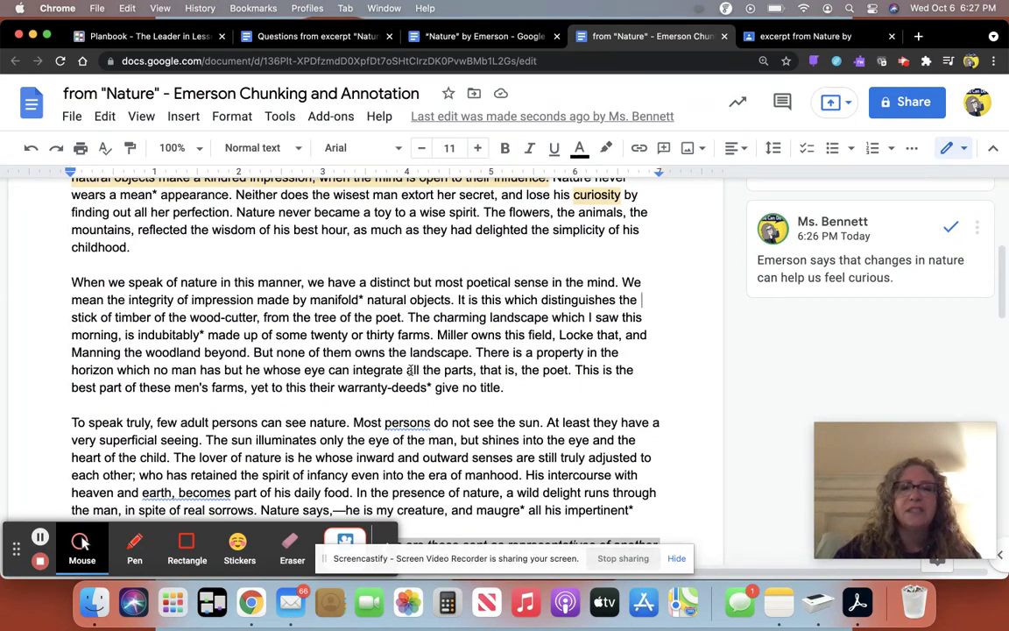
{"action": "double_click", "coordinate": [496, 282]}
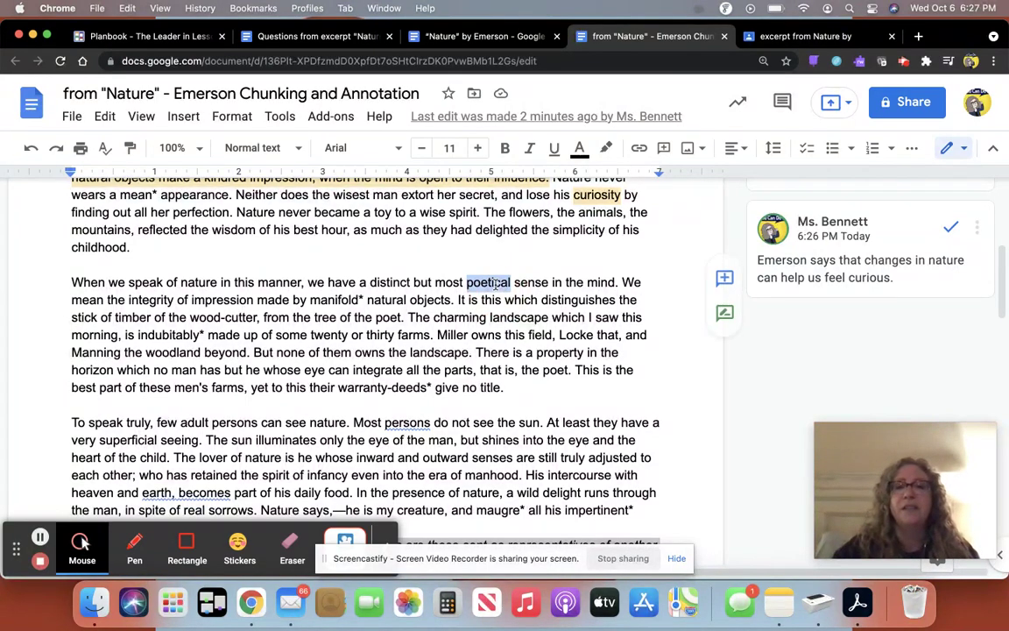
{"action": "left_click", "coordinate": [724, 278]}
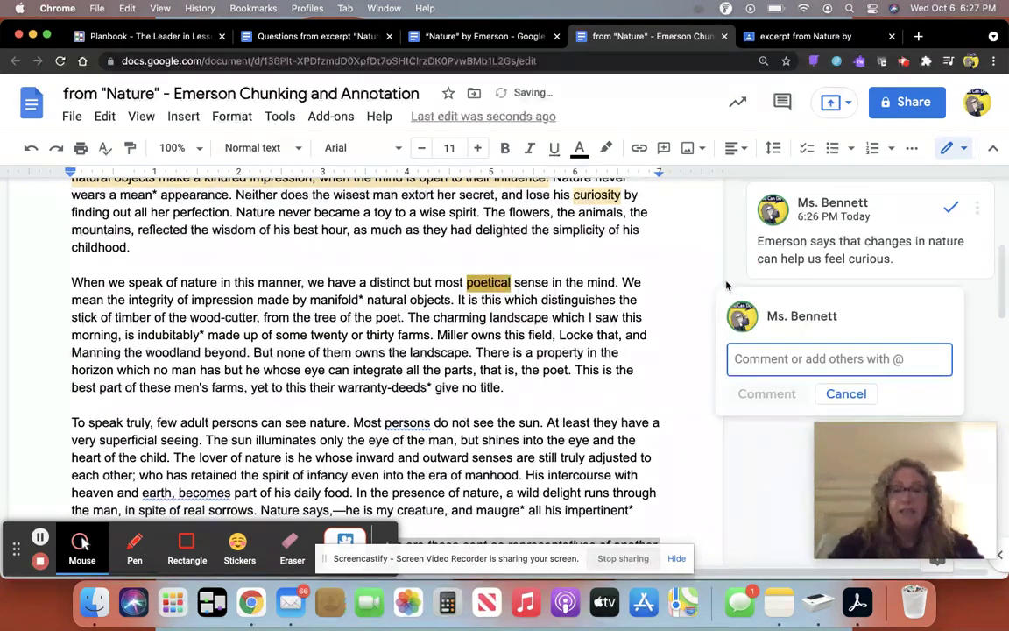
{"action": "type", "text": "Emerson sees nature poe"}
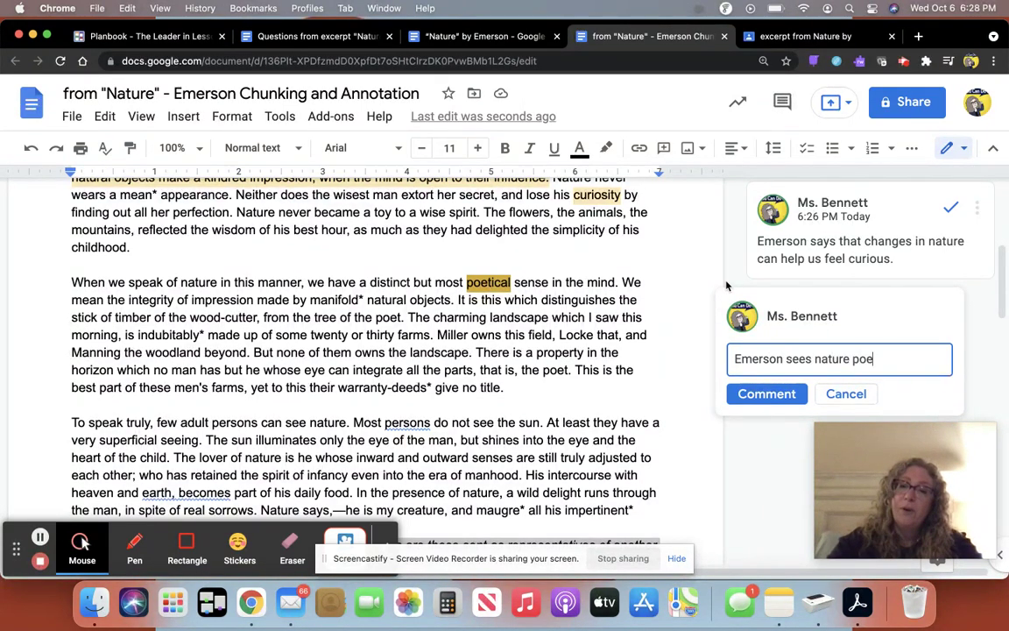
{"action": "type", "text": "tically,"}
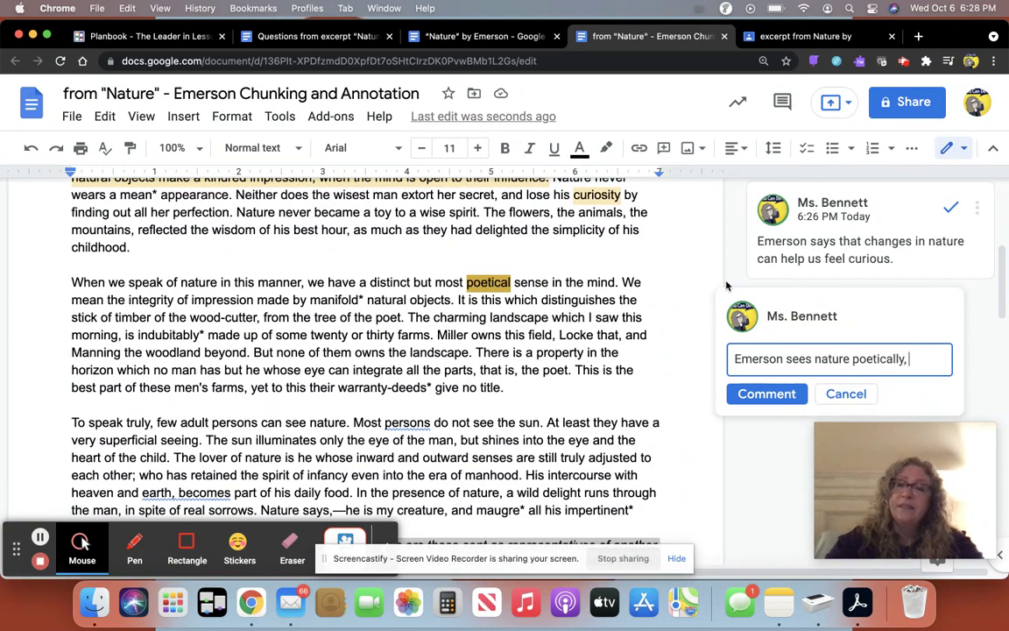
{"action": "type", "text": " he does not se"}
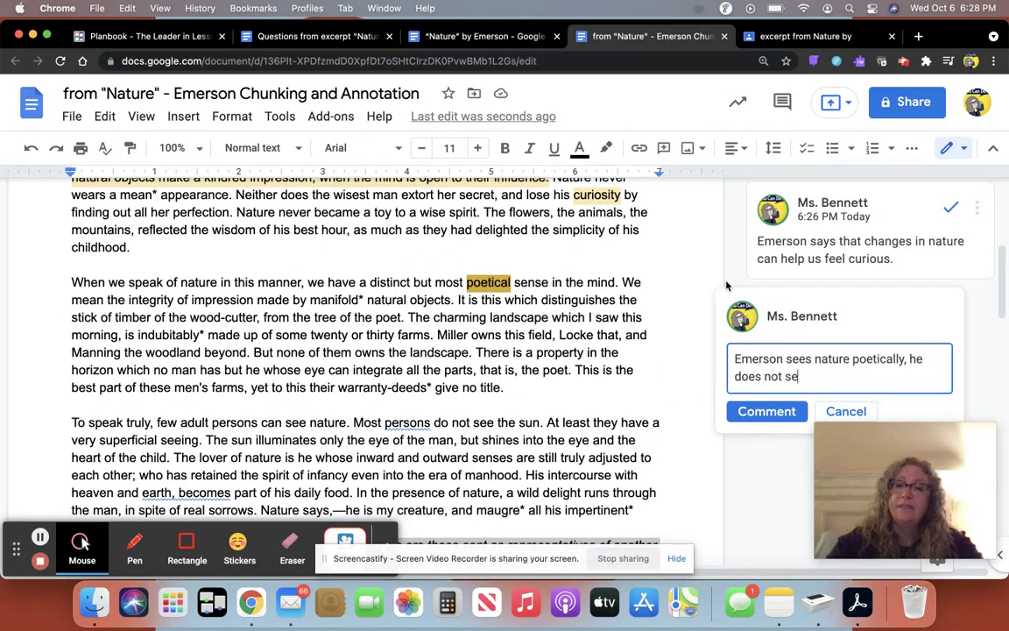
{"action": "type", "text": "e individu"}
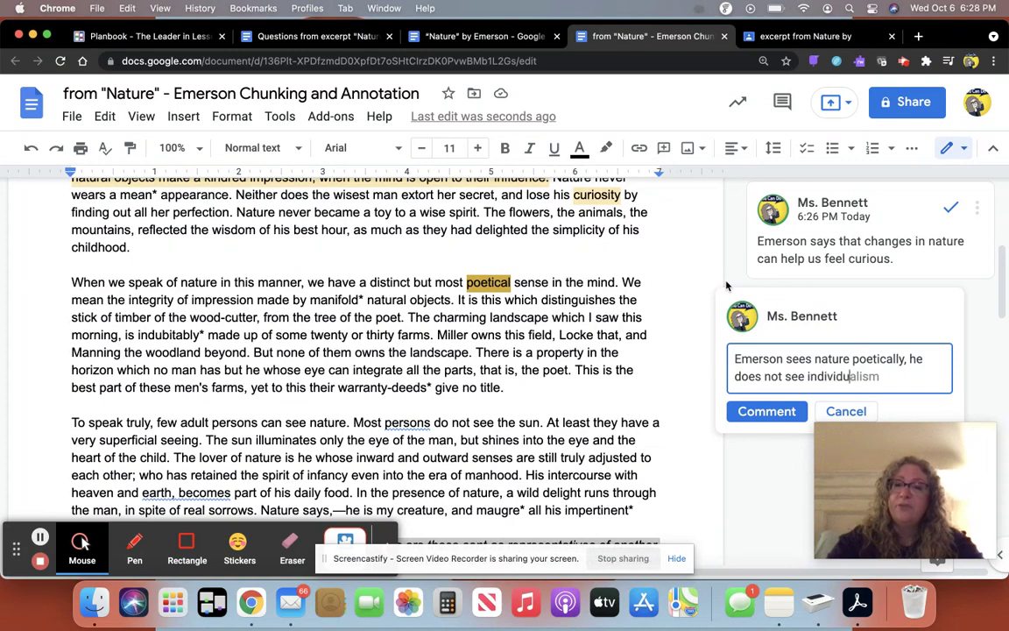
{"action": "type", "text": "al land"}
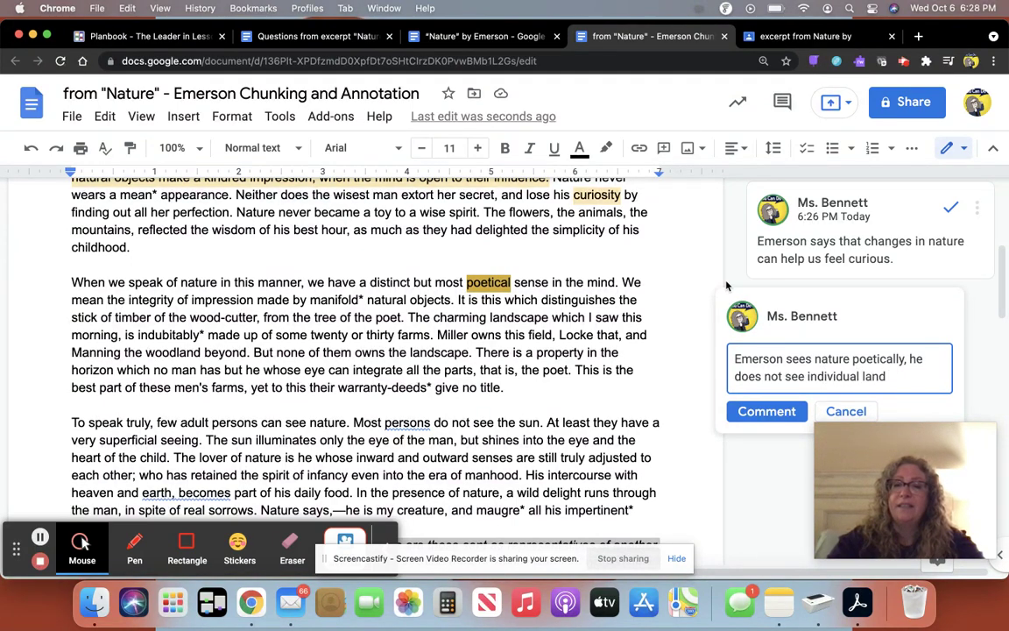
{"action": "type", "text": " owned by"}
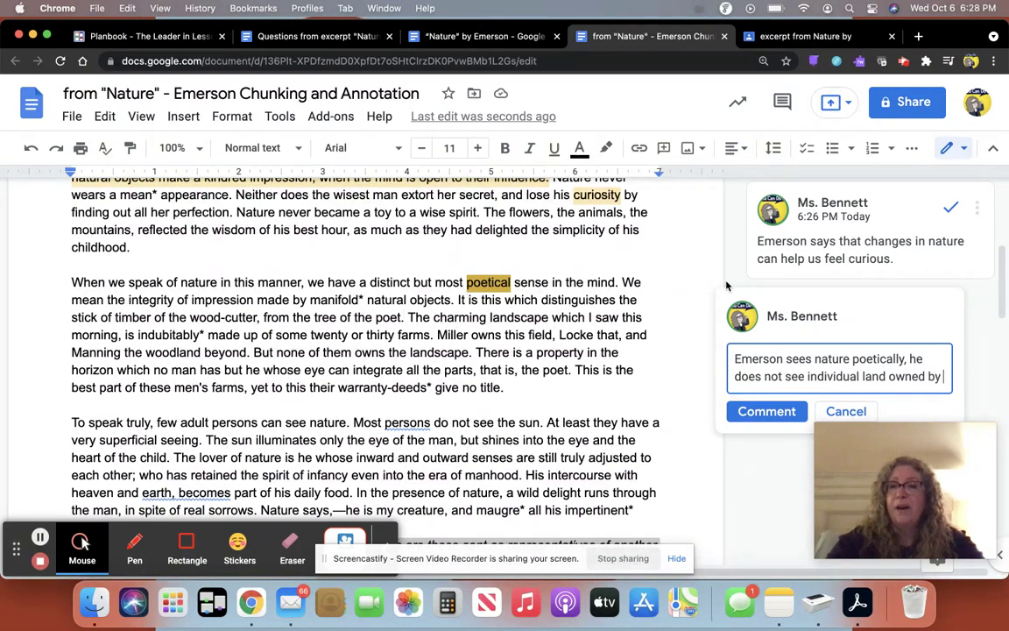
{"action": "type", "text": " farmers, but "}
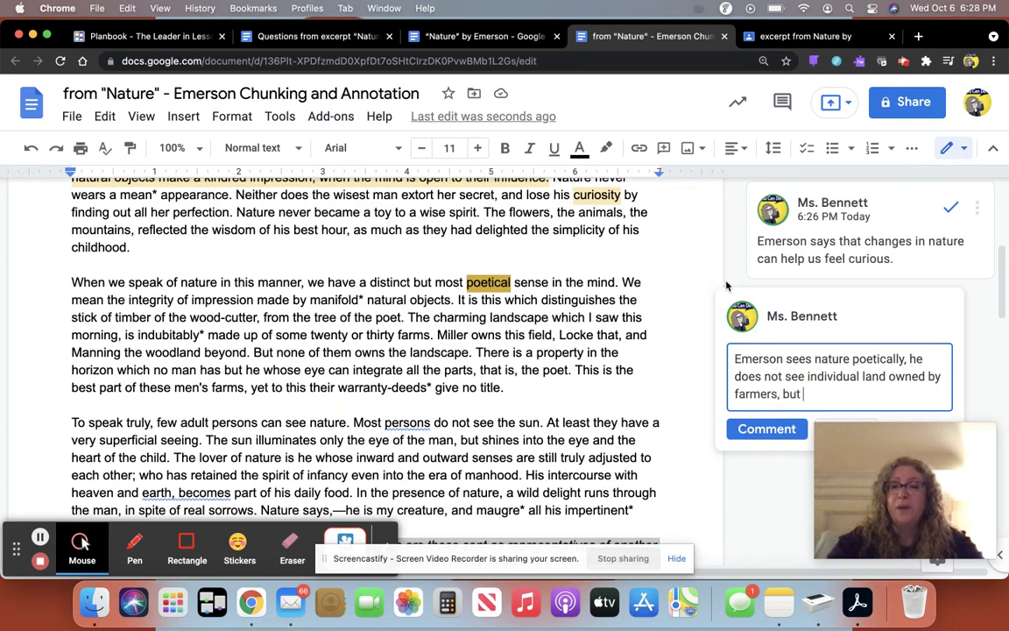
Complete and post the "poetical" comment with "he looks at the entire landscape (all of those places together) to appreciate nature."
{"action": "type", "text": "he looks ta"}
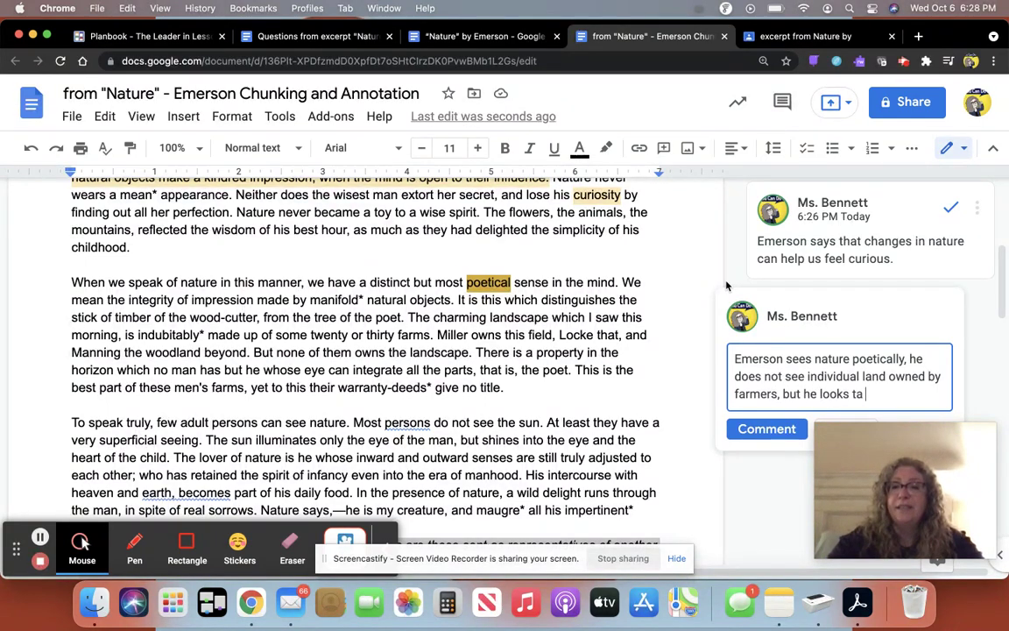
{"action": "key", "text": "BackSpace"}
{"action": "key", "text": "BackSpace"}
{"action": "type", "text": "at the ent"}
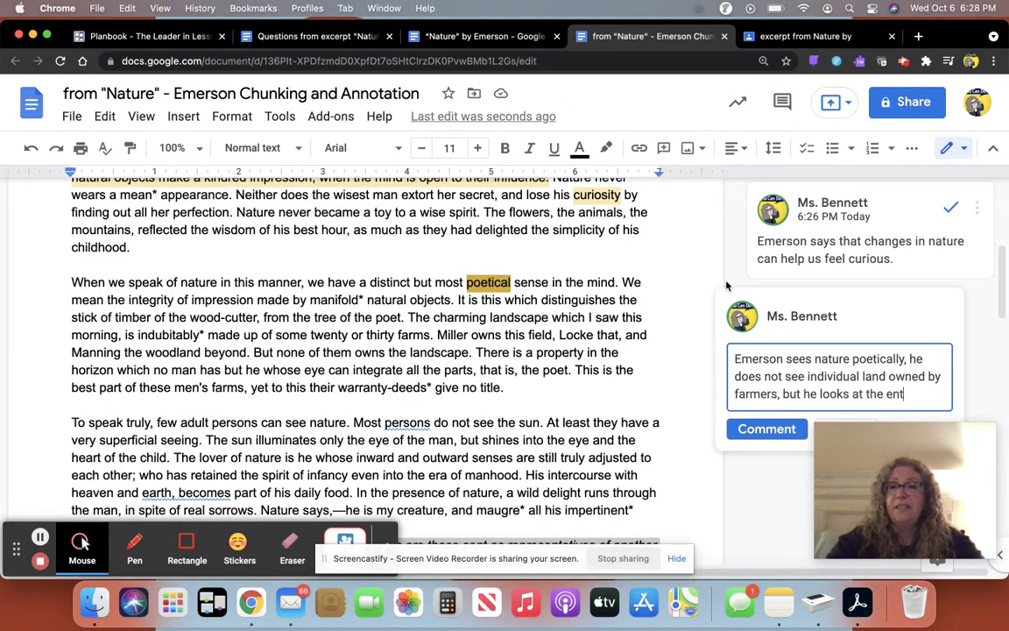
{"action": "type", "text": "ire lands"}
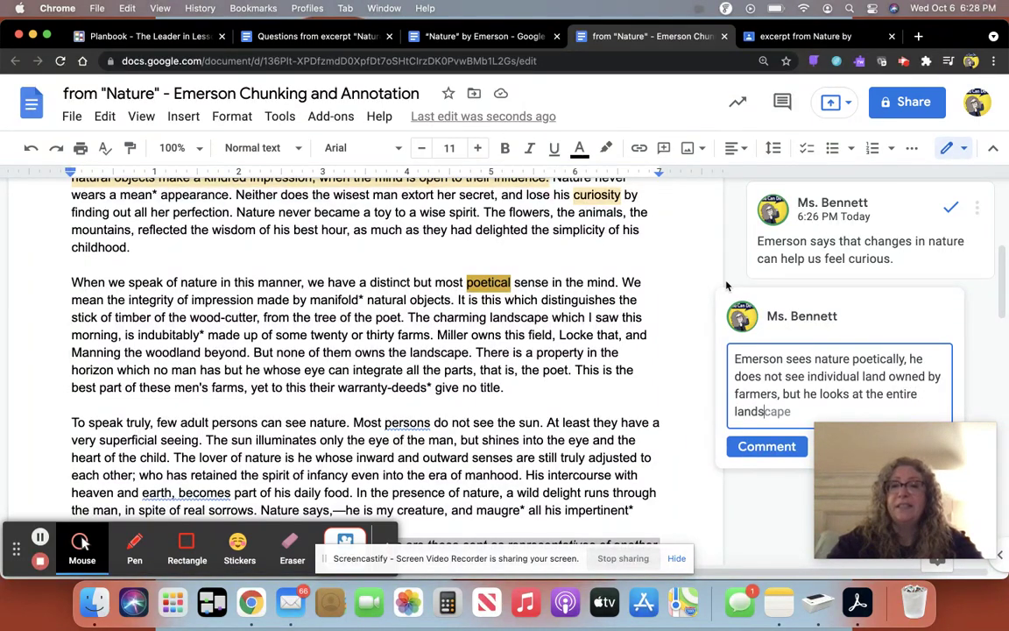
{"action": "type", "text": "cape (all o f th"}
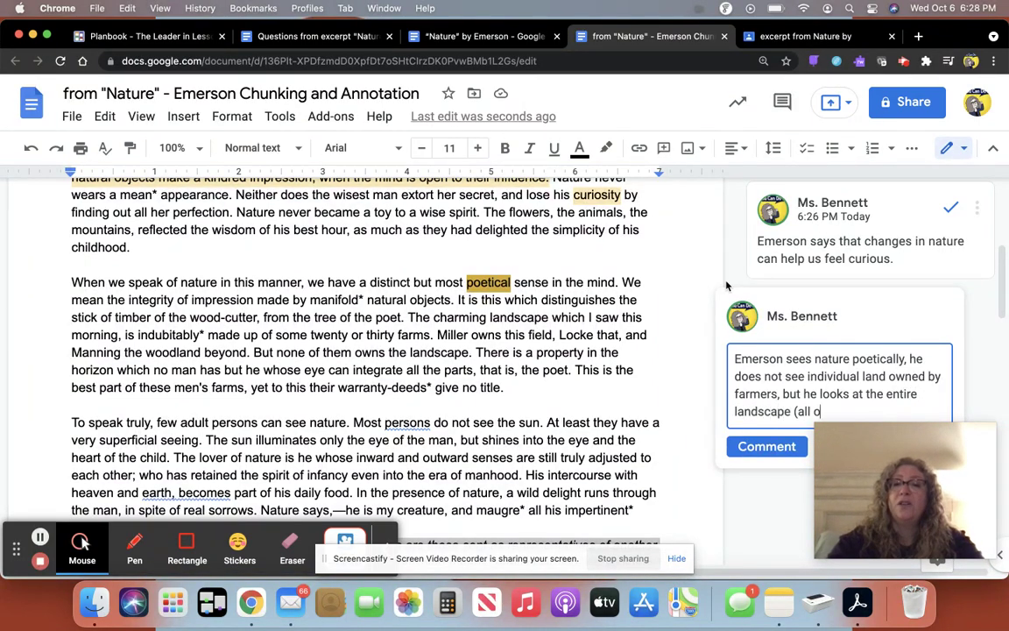
{"action": "key", "text": "BackSpace"}
{"action": "key", "text": "BackSpace"}
{"action": "key", "text": "BackSpace"}
{"action": "key", "text": "BackSpace"}
{"action": "key", "text": "BackSpace"}
{"action": "type", "text": "f those p"}
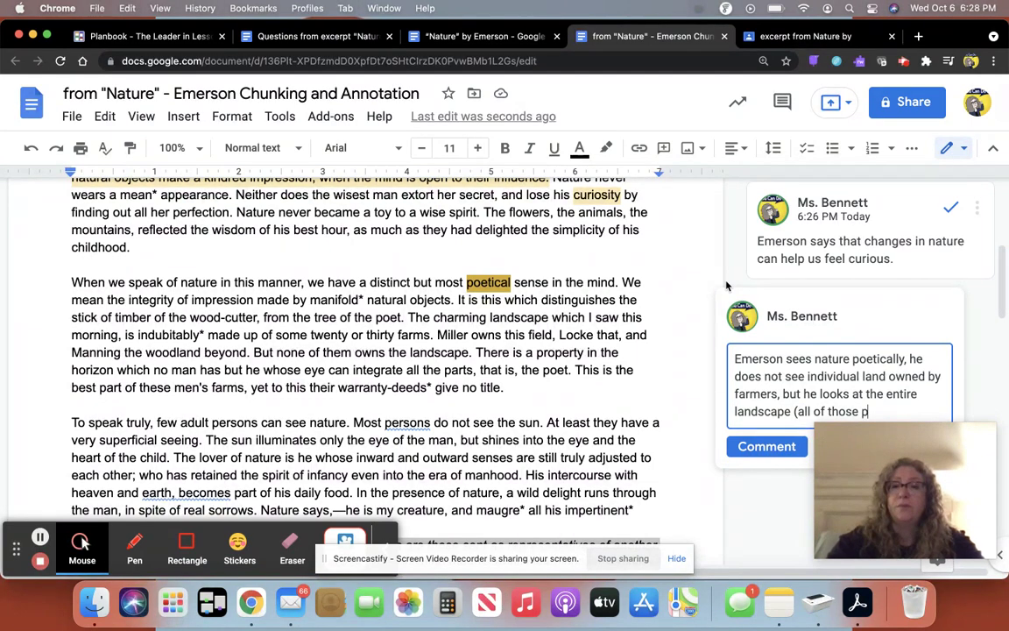
{"action": "type", "text": "laces together)"}
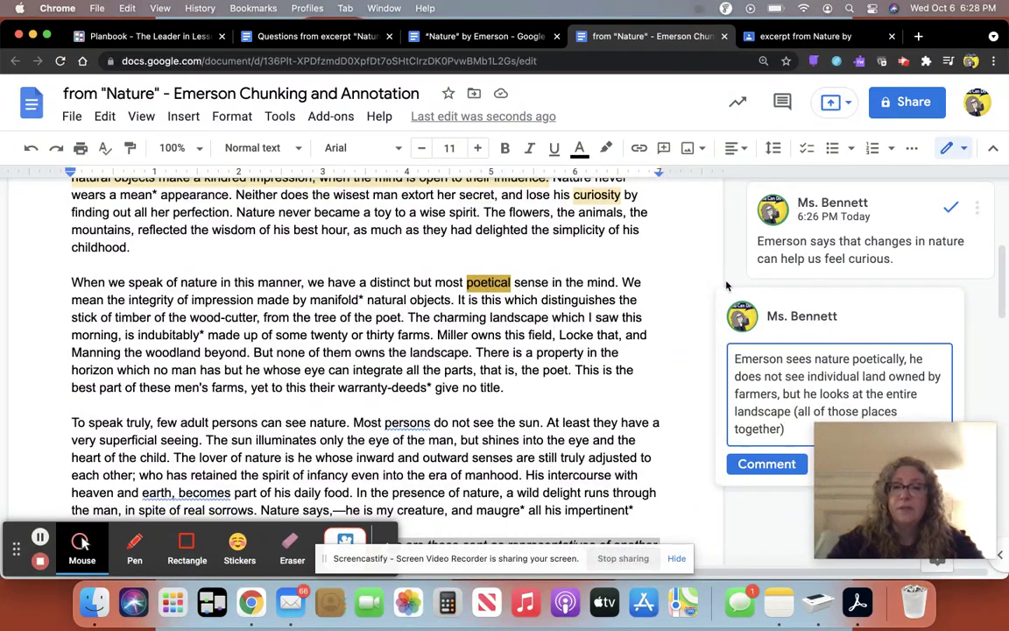
{"action": "type", "text": " to"}
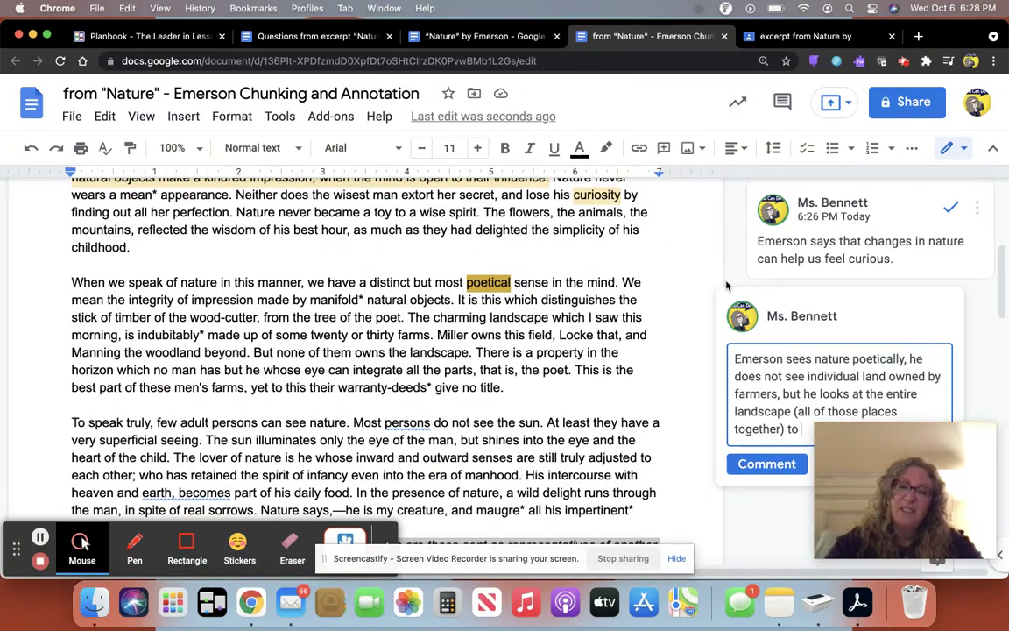
{"action": "type", "text": "ap"}
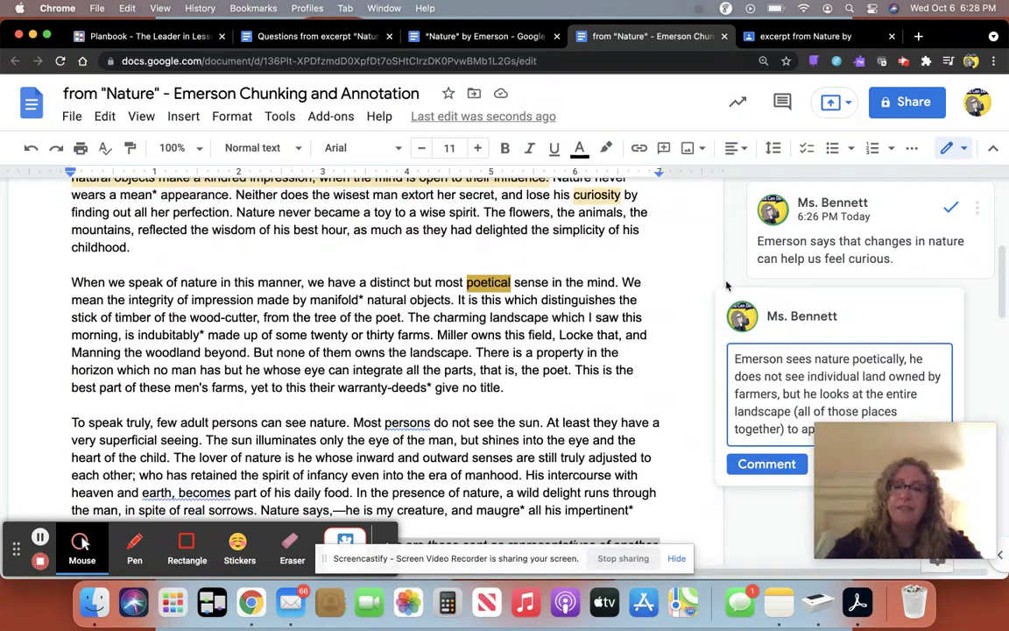
{"action": "scroll", "coordinate": [782, 301], "scroll_direction": "up", "scroll_amount": 1}
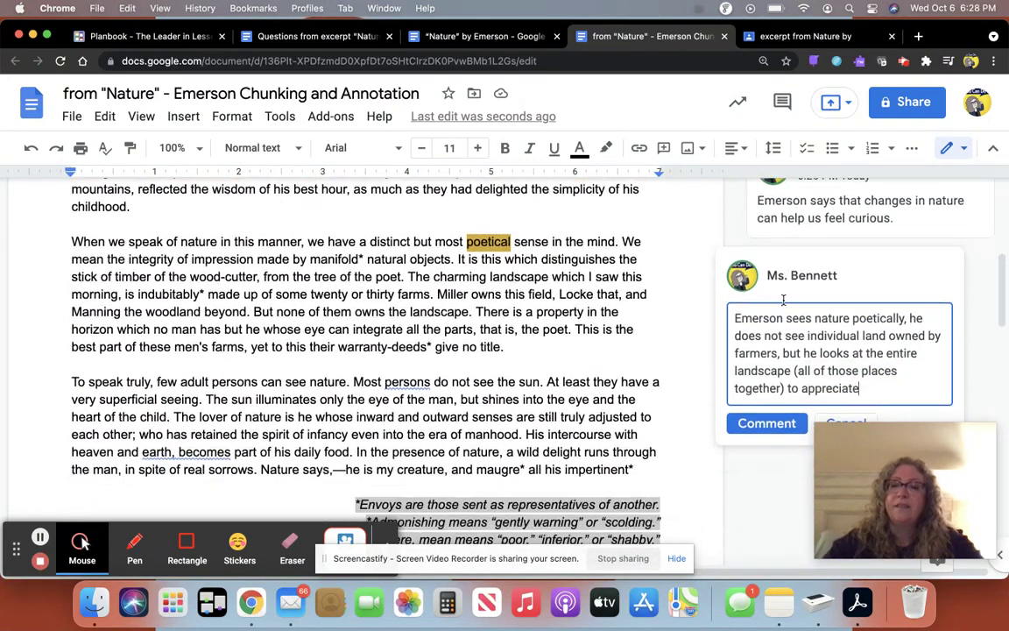
{"action": "scroll", "coordinate": [784, 301], "scroll_direction": "down", "scroll_amount": 1}
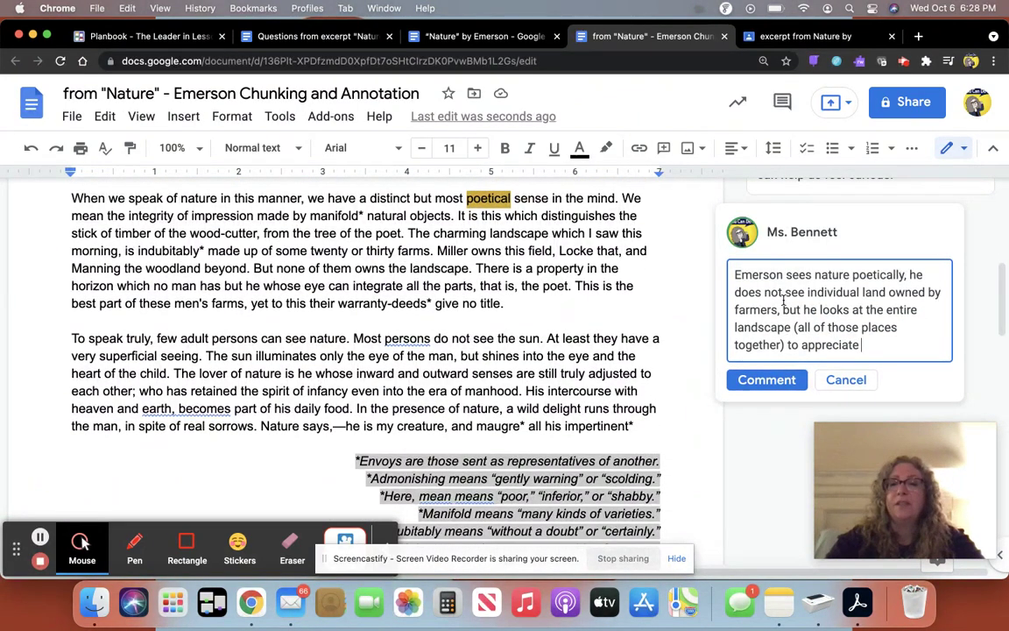
{"action": "type", "text": "nature."}
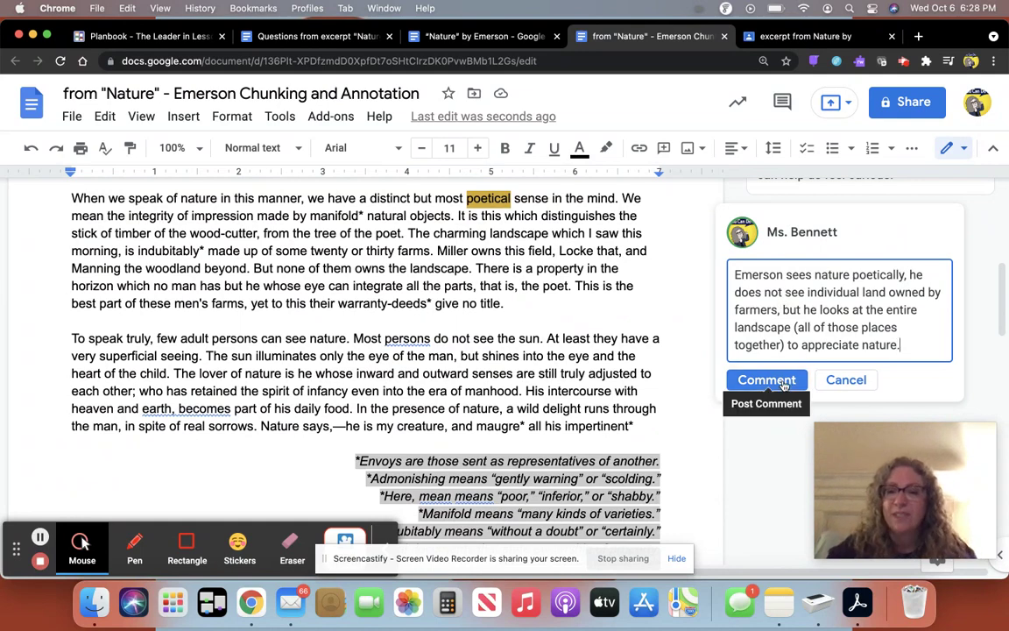
{"action": "left_click", "coordinate": [731, 379]}
{"action": "left_click", "coordinate": [636, 288]}
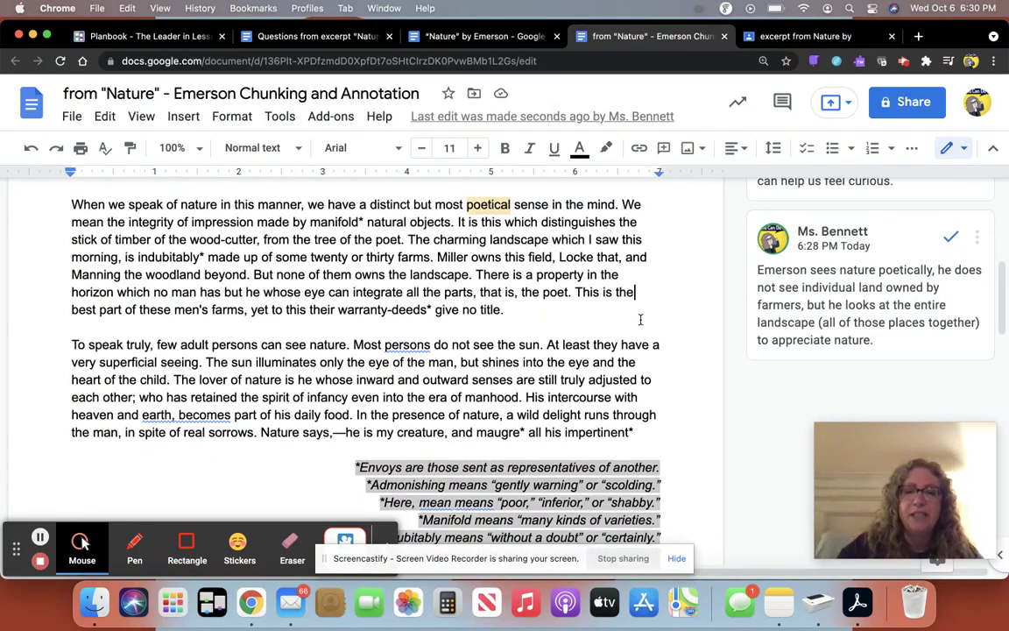
Read the rest of the "To speak truly" paragraph on page 2, from "griefs" through "as beautiful as his own nature."
{"action": "scroll", "coordinate": [642, 308], "scroll_direction": "down", "scroll_amount": 5}
{"action": "scroll", "coordinate": [642, 322], "scroll_direction": "down", "scroll_amount": 10}
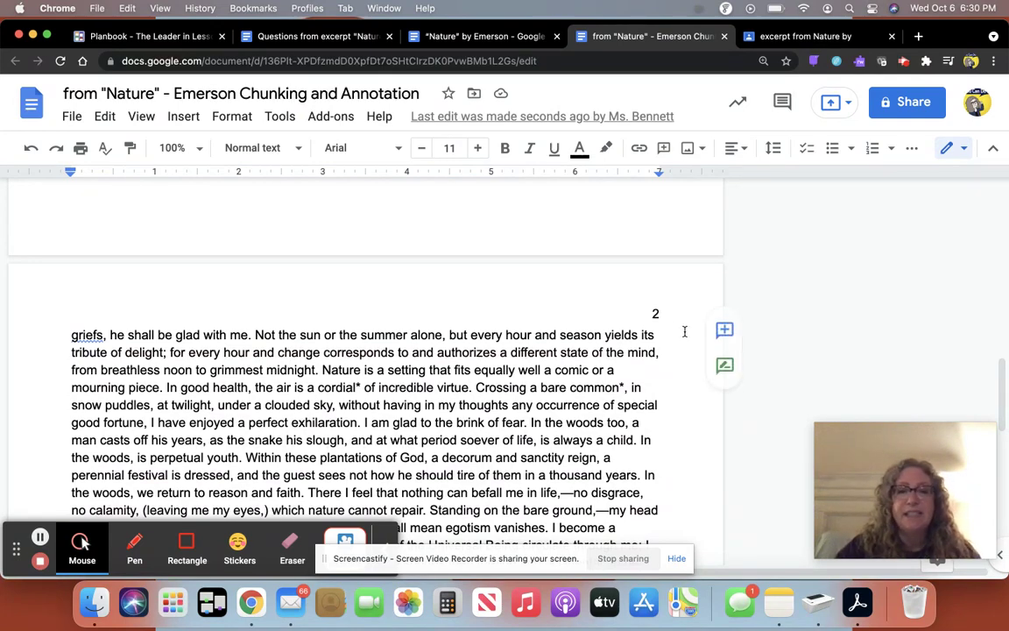
{"action": "scroll", "coordinate": [685, 331], "scroll_direction": "down", "scroll_amount": 2}
{"action": "scroll", "coordinate": [685, 331], "scroll_direction": "down", "scroll_amount": 1}
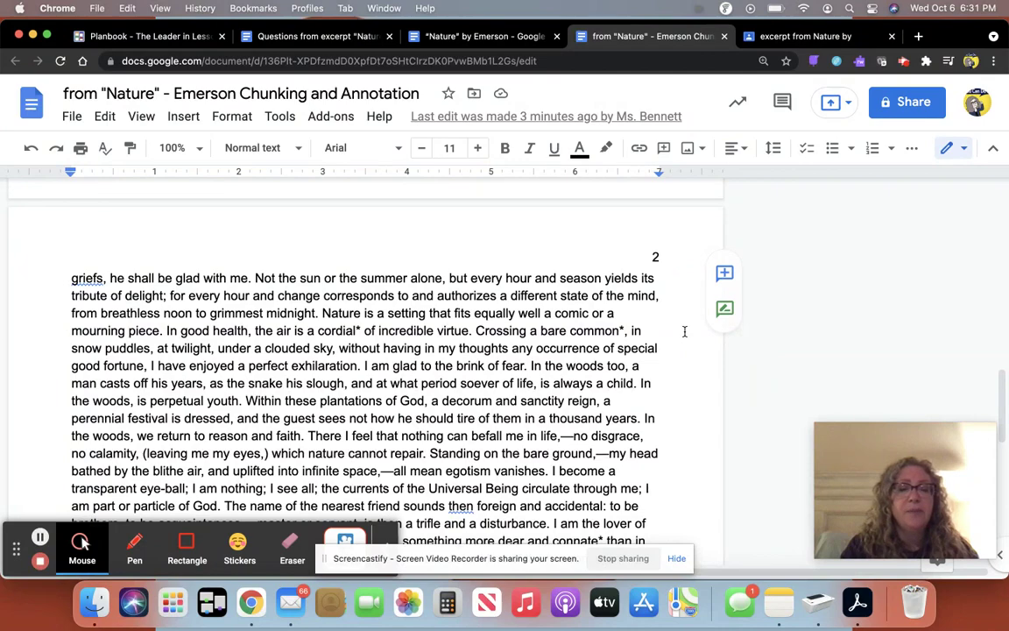
{"action": "scroll", "coordinate": [685, 332], "scroll_direction": "down", "scroll_amount": 3}
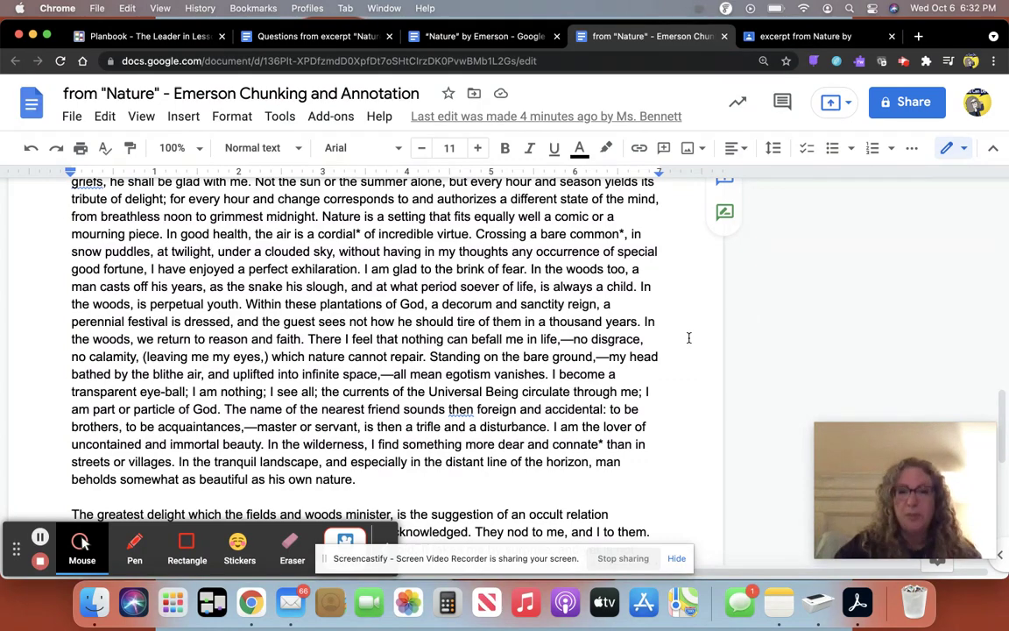
{"action": "scroll", "coordinate": [596, 308], "scroll_direction": "up", "scroll_amount": 2}
{"action": "scroll", "coordinate": [596, 309], "scroll_direction": "up", "scroll_amount": 8}
{"action": "scroll", "coordinate": [596, 307], "scroll_direction": "up", "scroll_amount": 5}
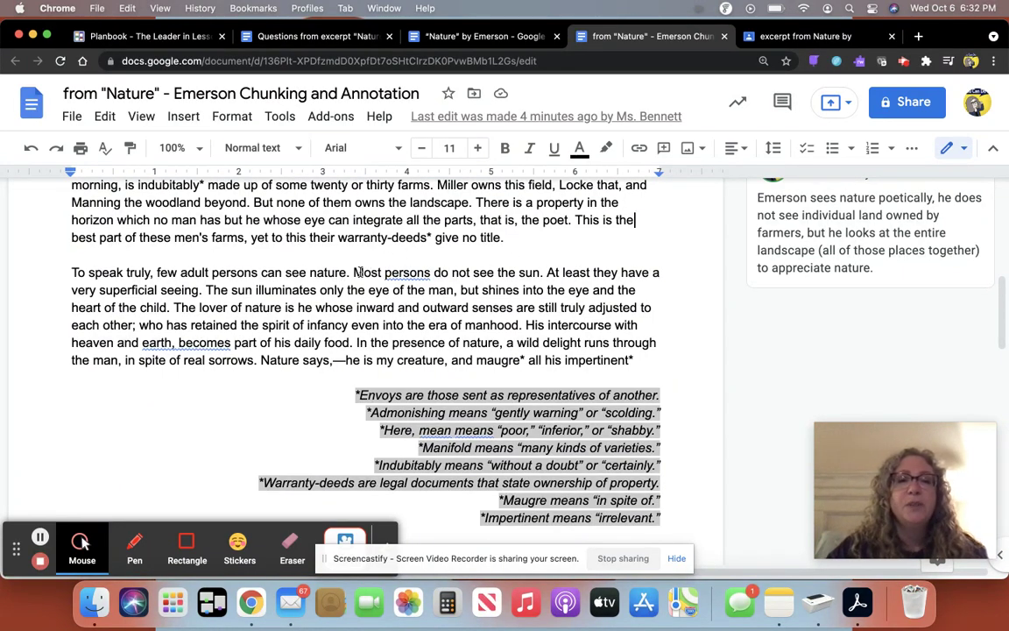
Comment on "Most persons do not see the sun" through "superficial seeing" in the fourth paragraph: "on the surface, not deep"
{"action": "left_click_drag", "start_coordinate": [355, 272], "coordinate": [202, 295]}
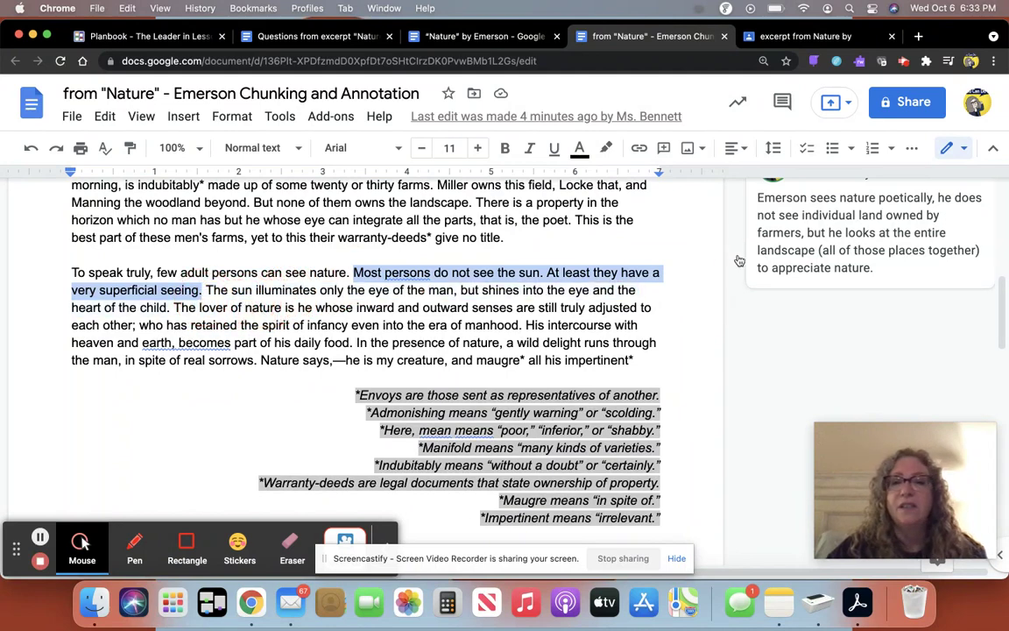
{"action": "left_click", "coordinate": [725, 267]}
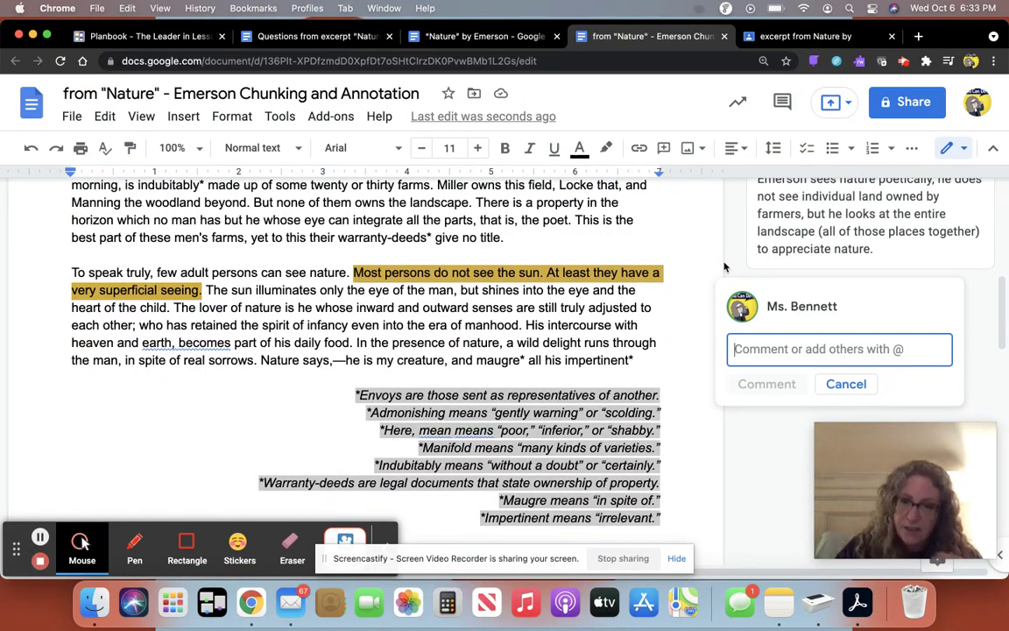
{"action": "type", "text": "on the "}
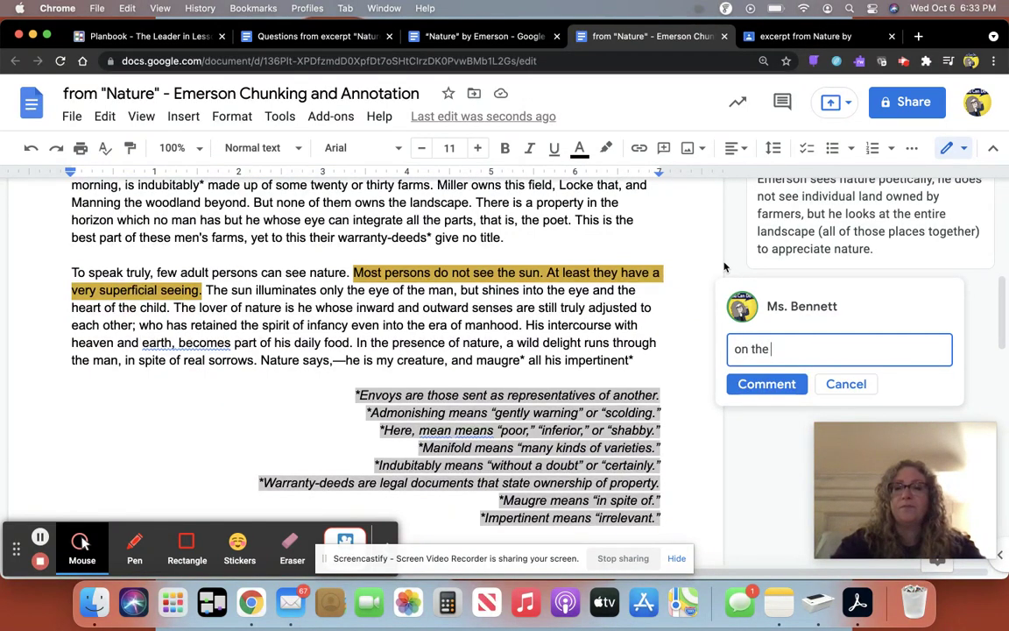
{"action": "type", "text": "surface, not deep"}
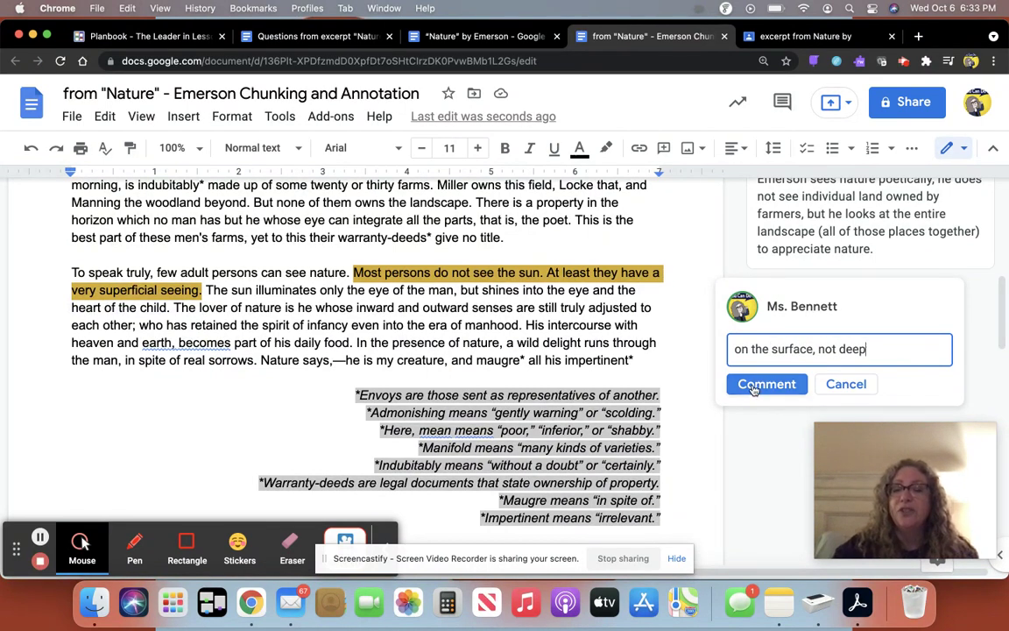
{"action": "key", "text": "ctrl+Return"}
{"action": "left_click", "coordinate": [676, 345]}
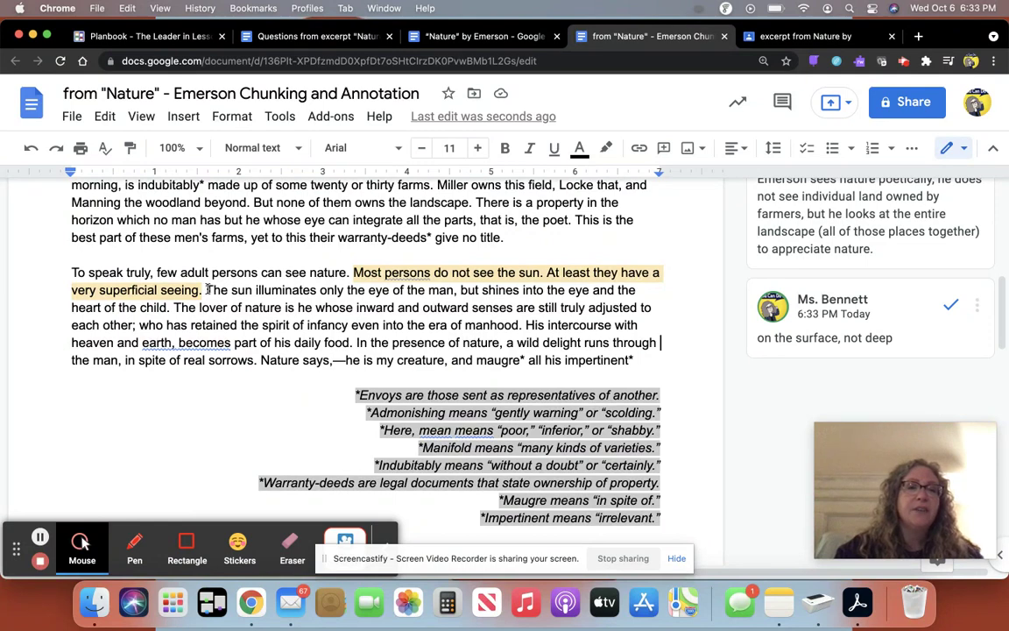
Start a comment on "The sun illuminates" through "heart of the child" reading "Children are open to nature and see it fully, superficially."
{"action": "left_click_drag", "start_coordinate": [205, 290], "coordinate": [170, 309]}
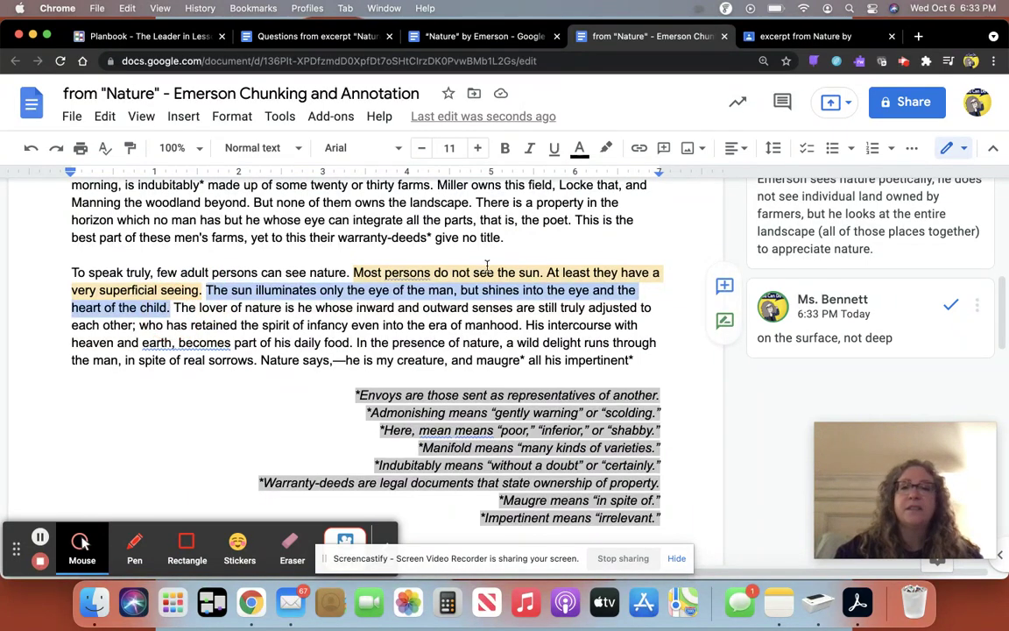
{"action": "left_click", "coordinate": [724, 286]}
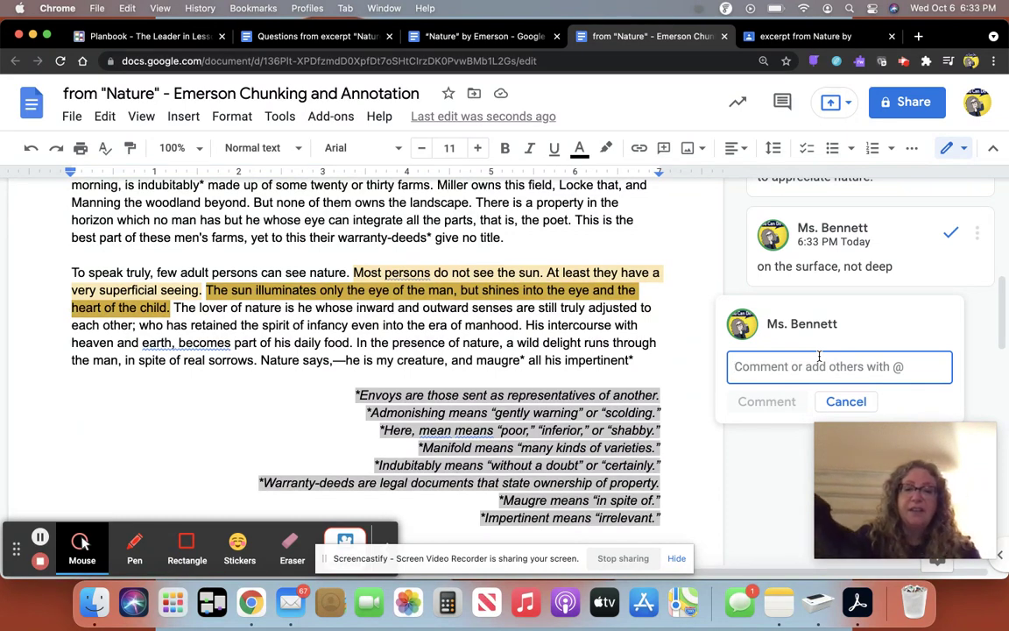
{"action": "type", "text": "Children"}
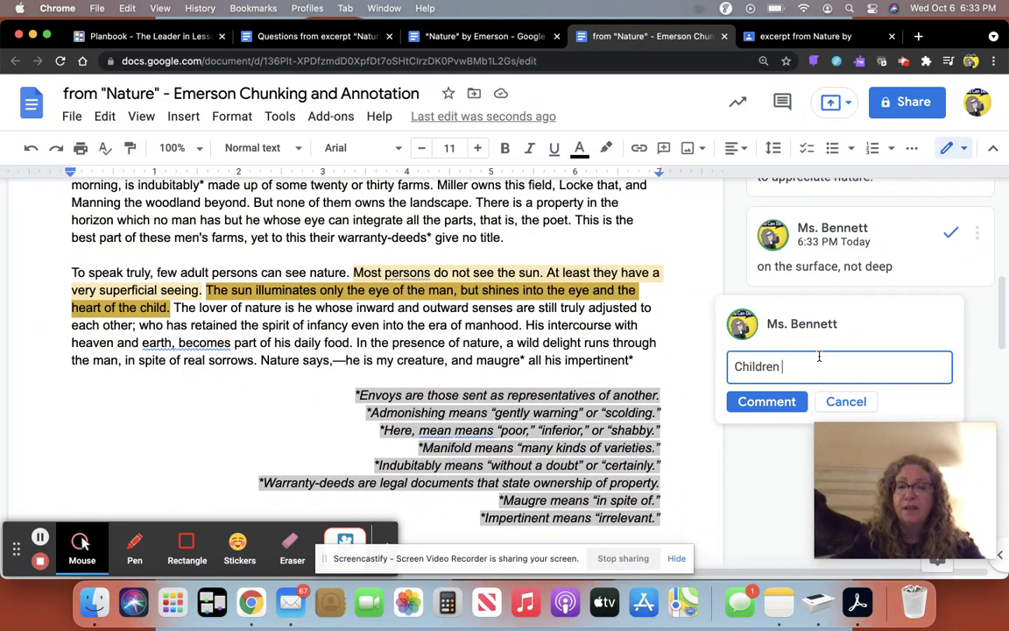
{"action": "type", "text": " are open "}
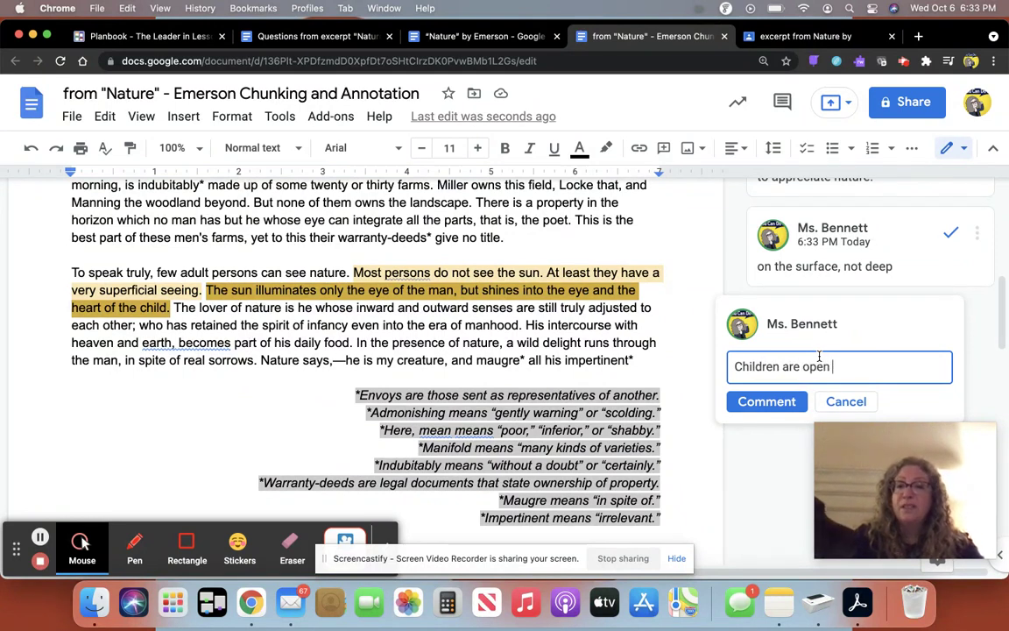
{"action": "type", "text": "to nature and se"}
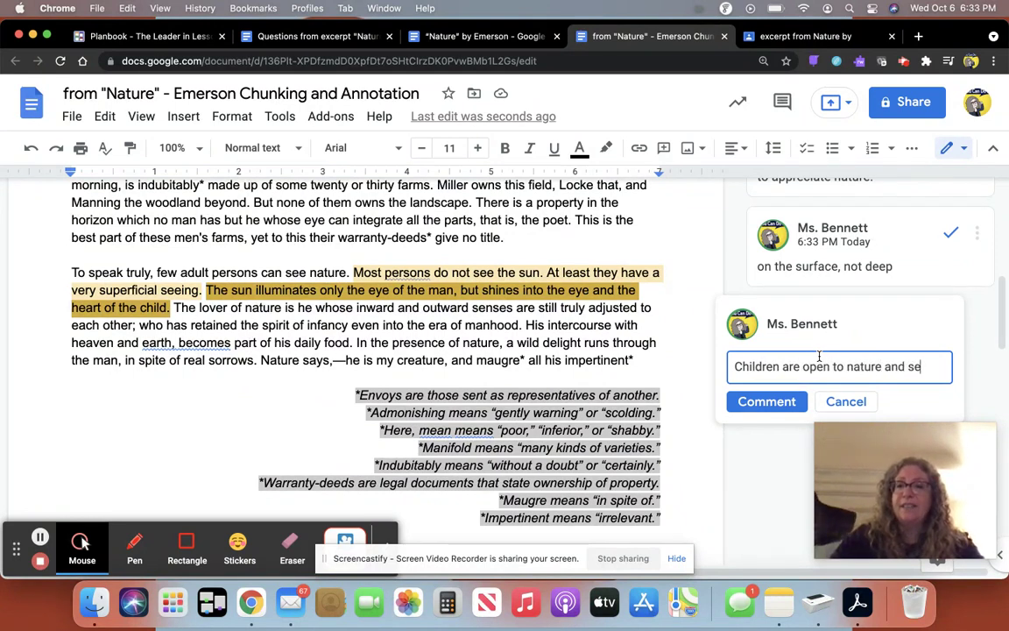
{"action": "type", "text": "e it fully"}
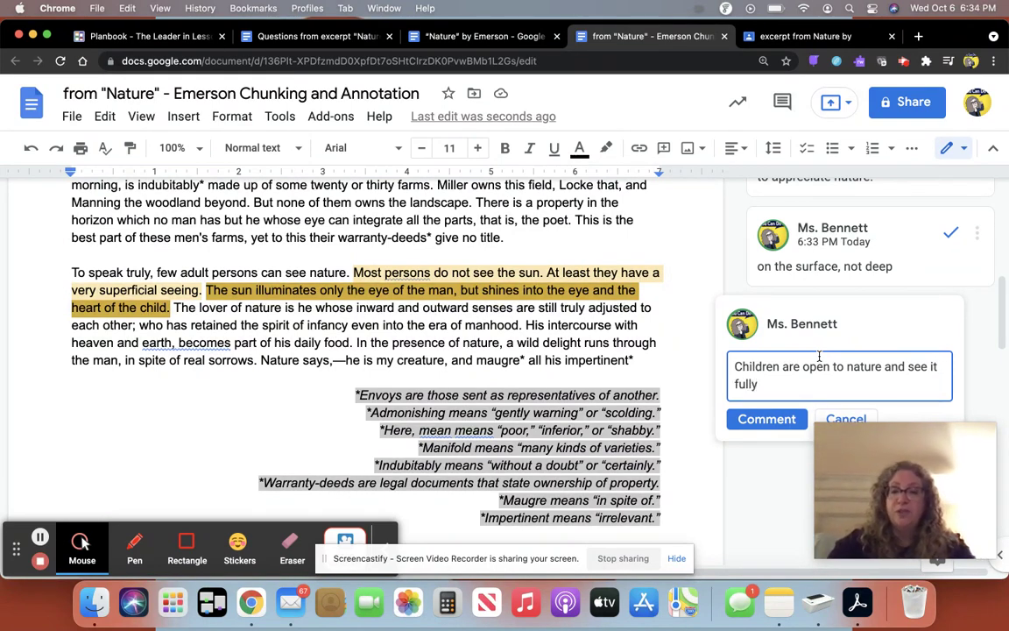
{"action": "type", "text": ", super"}
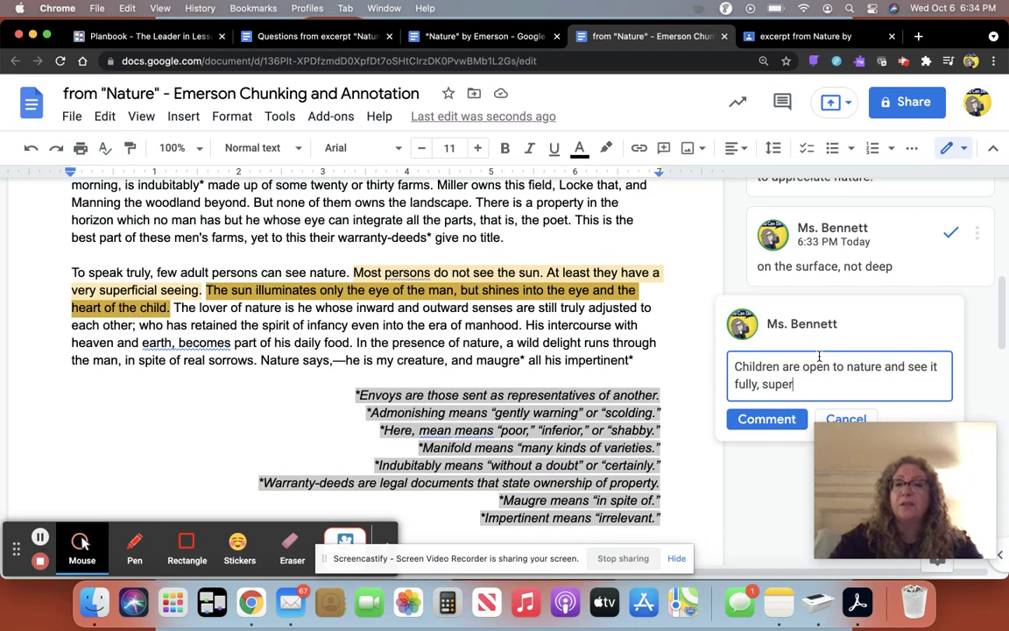
{"action": "type", "text": "ficially."}
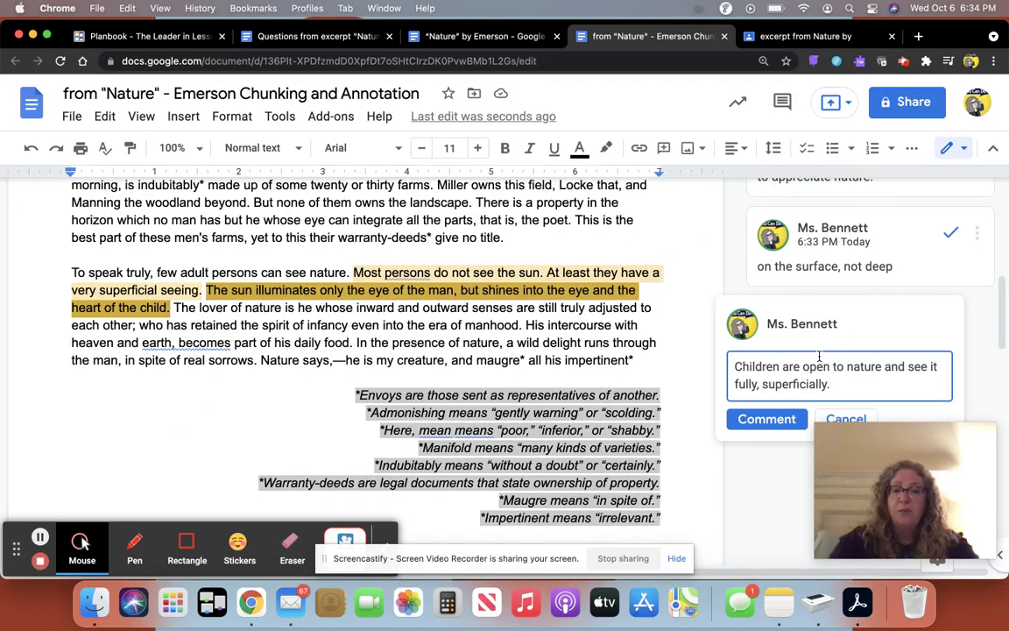
Complete and post the comment on the child's view of the sun with "Children see how nature can be curious or exciting."
{"action": "type", "text": "Children "}
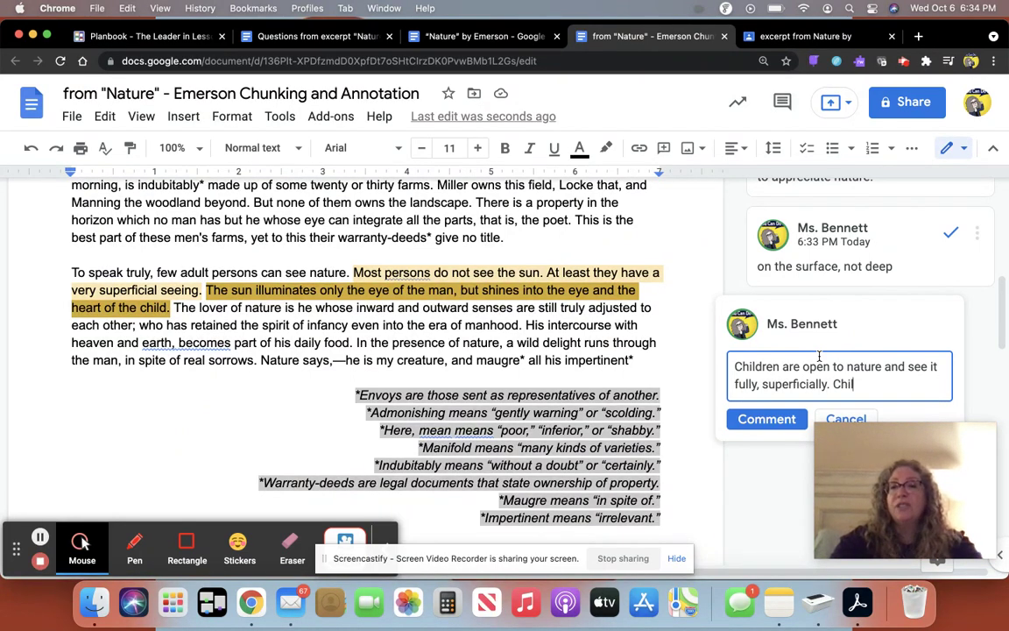
{"action": "type", "text": "see nature"}
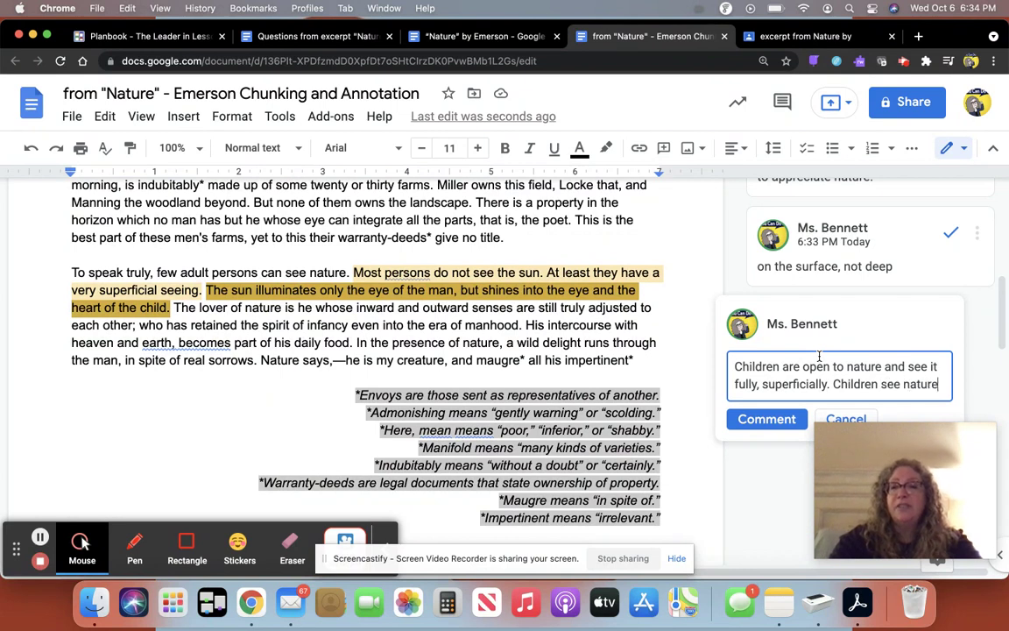
{"action": "key", "text": "BackSpace"}
{"action": "key", "text": "BackSpace"}
{"action": "key", "text": "BackSpace"}
{"action": "key", "text": "BackSpace"}
{"action": "key", "text": "BackSpace"}
{"action": "key", "text": "BackSpace"}
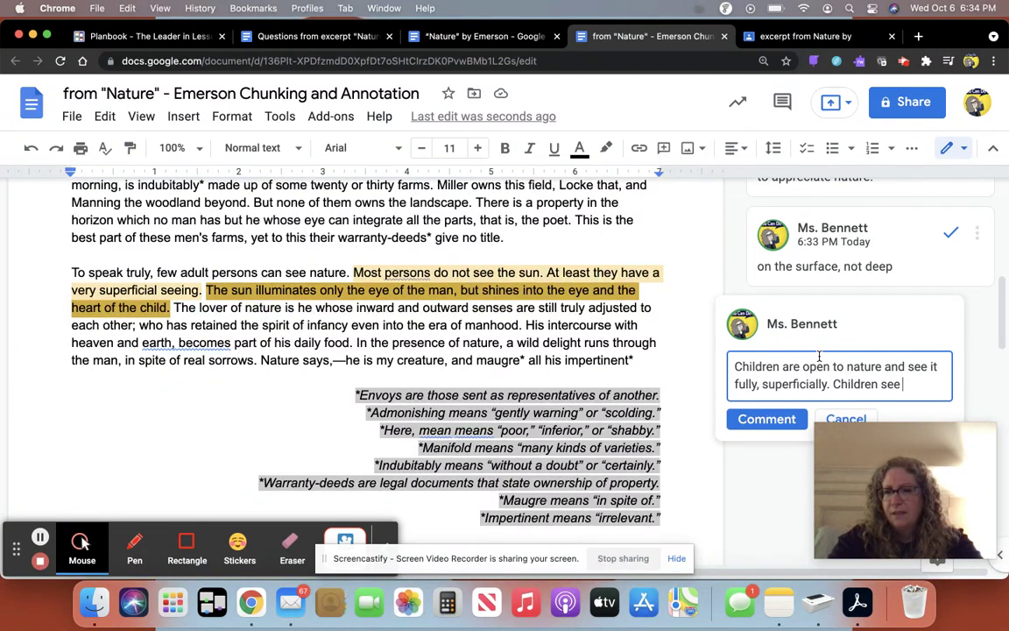
{"action": "type", "text": "how nature can "}
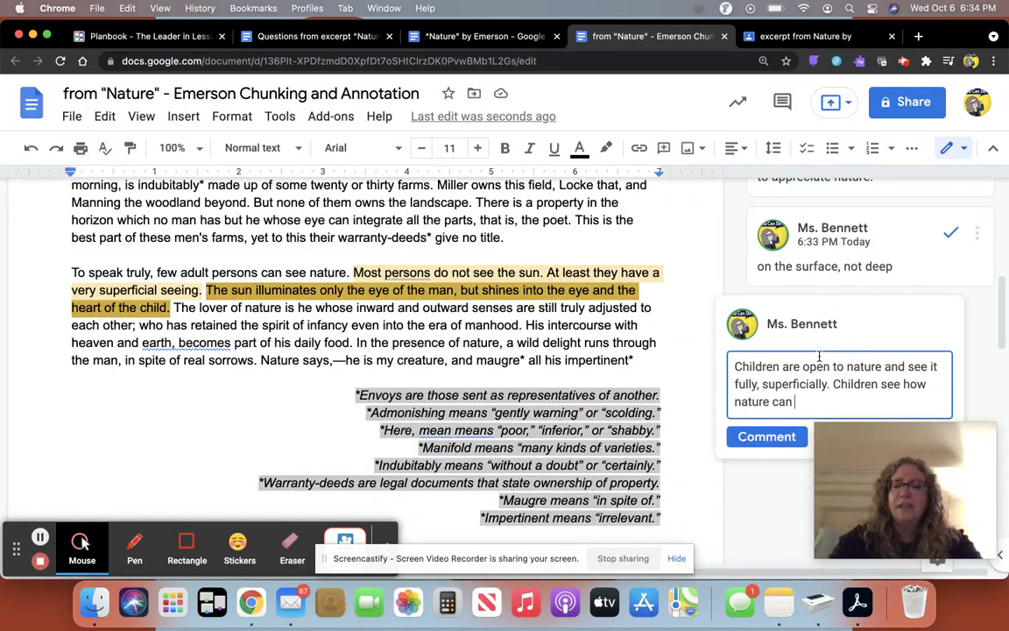
{"action": "type", "text": "be curious or e"}
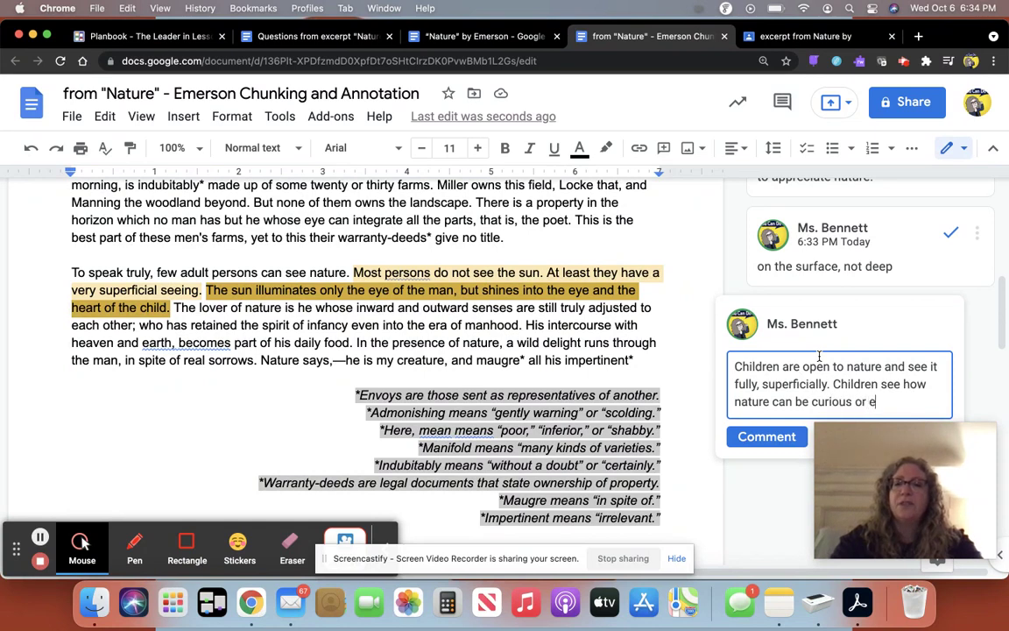
{"action": "type", "text": "xciting."}
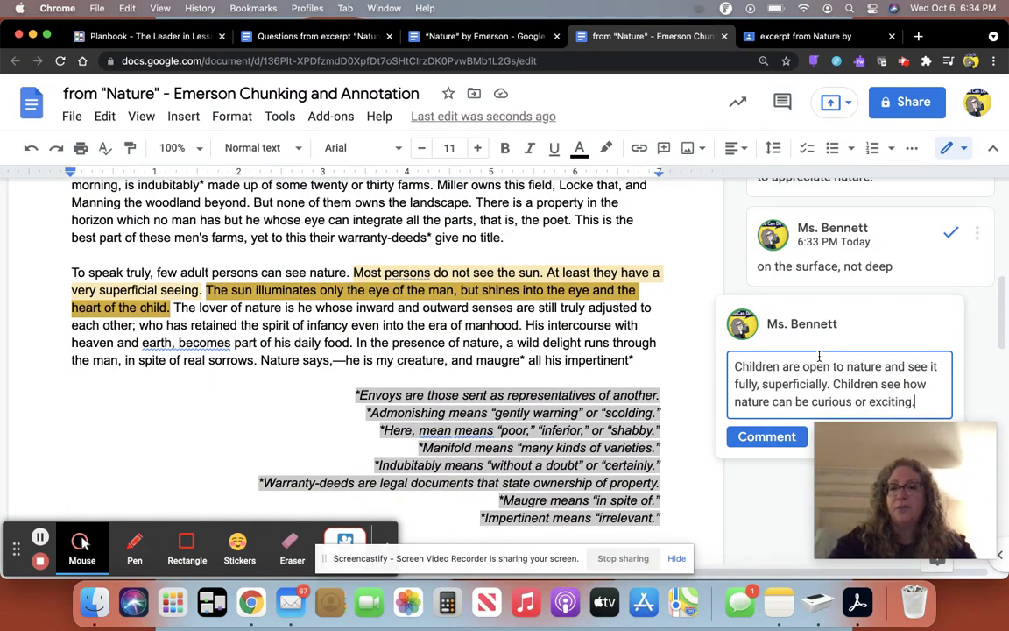
{"action": "left_click", "coordinate": [766, 436]}
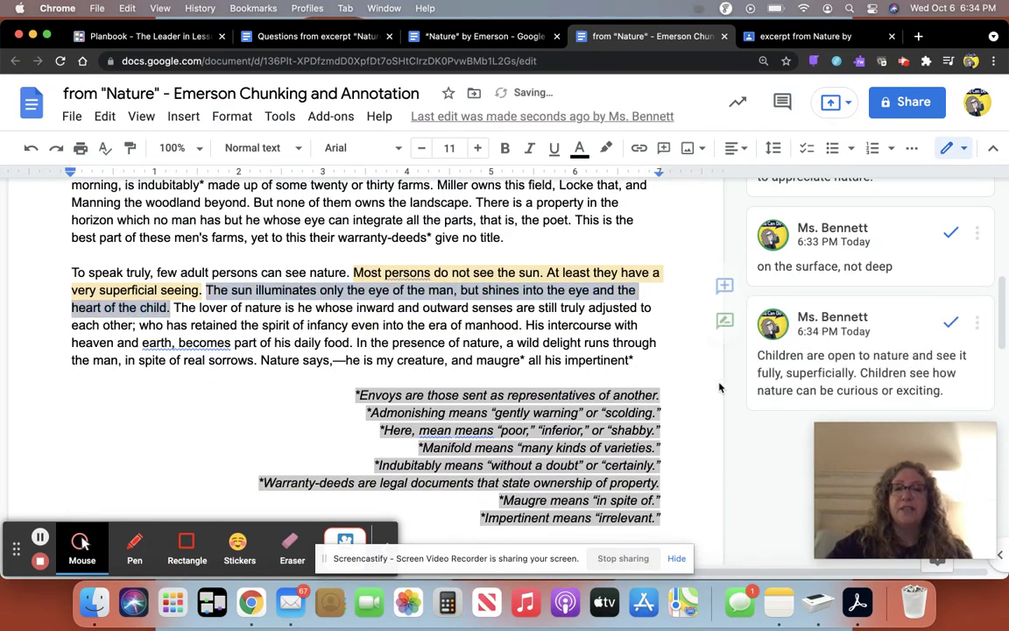
{"action": "left_click", "coordinate": [660, 342]}
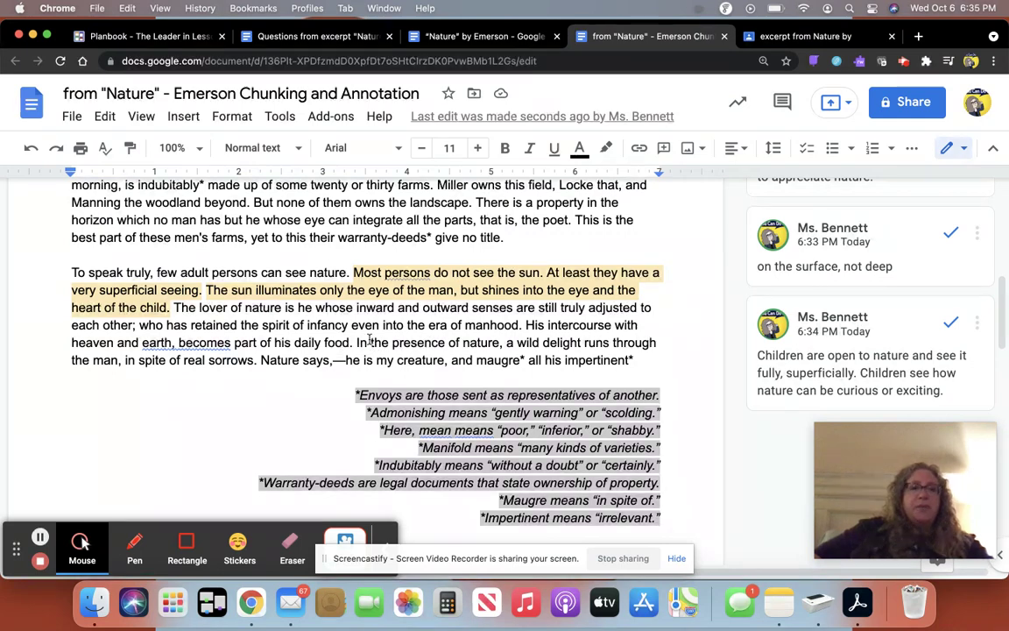
Start a comment on "In the presence of nature" through "real sorrows" reading "Nature can help people see beauty even when"
{"action": "left_click", "coordinate": [352, 343]}
{"action": "left_click_drag", "start_coordinate": [354, 343], "coordinate": [260, 360]}
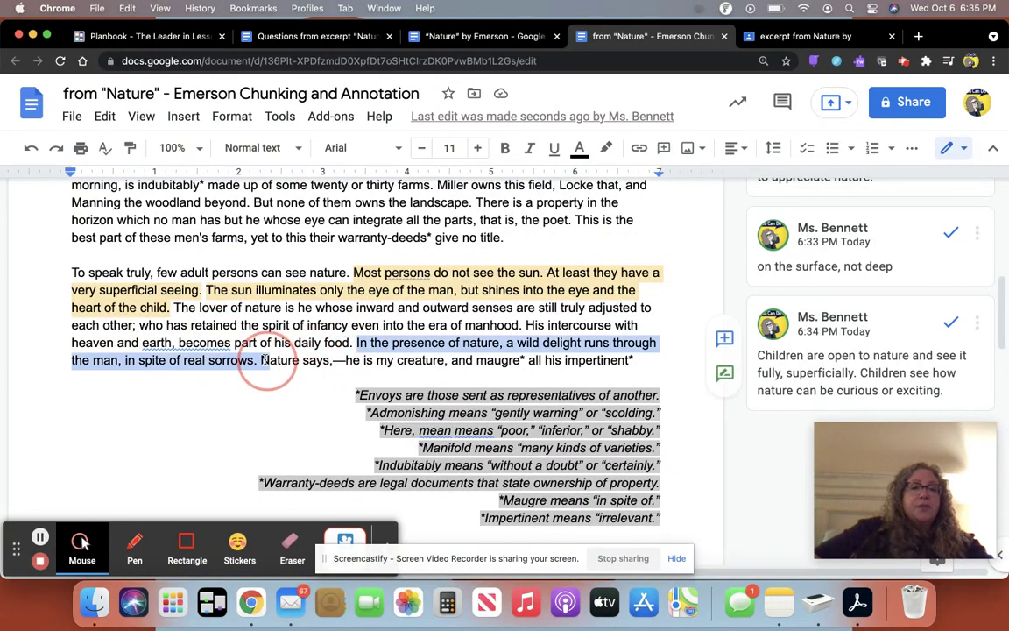
{"action": "left_click", "coordinate": [723, 338]}
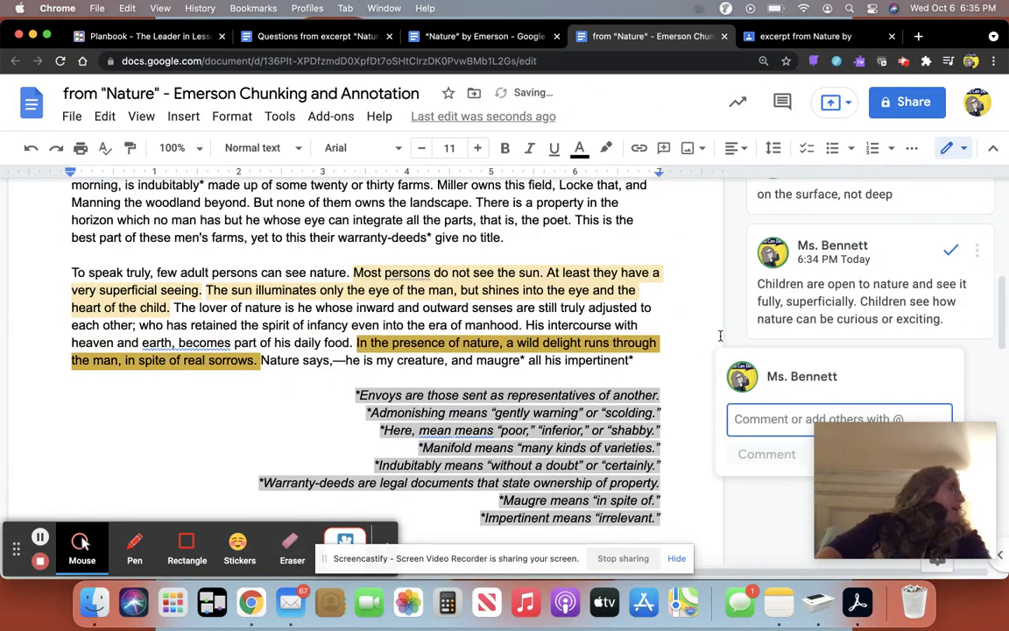
{"action": "type", "text": "N"}
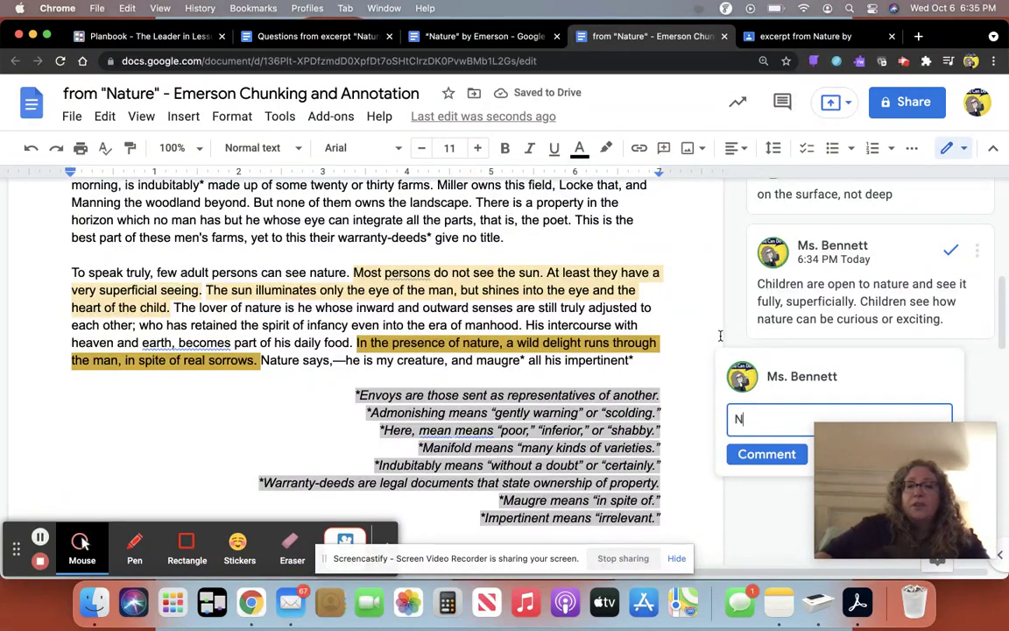
{"action": "type", "text": "ature"}
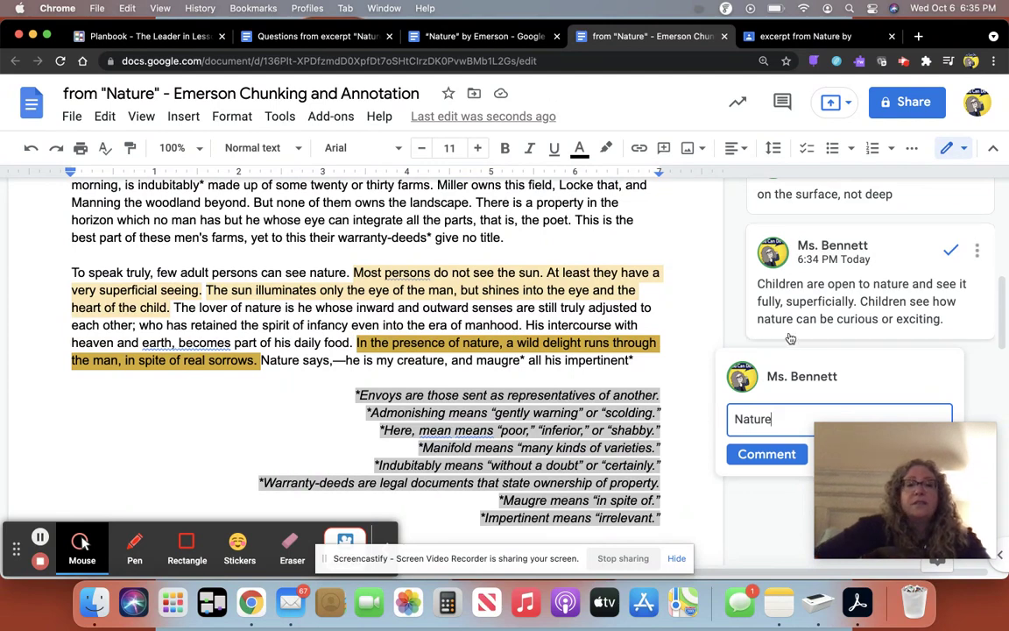
{"action": "scroll", "coordinate": [797, 334], "scroll_direction": "down", "scroll_amount": 2}
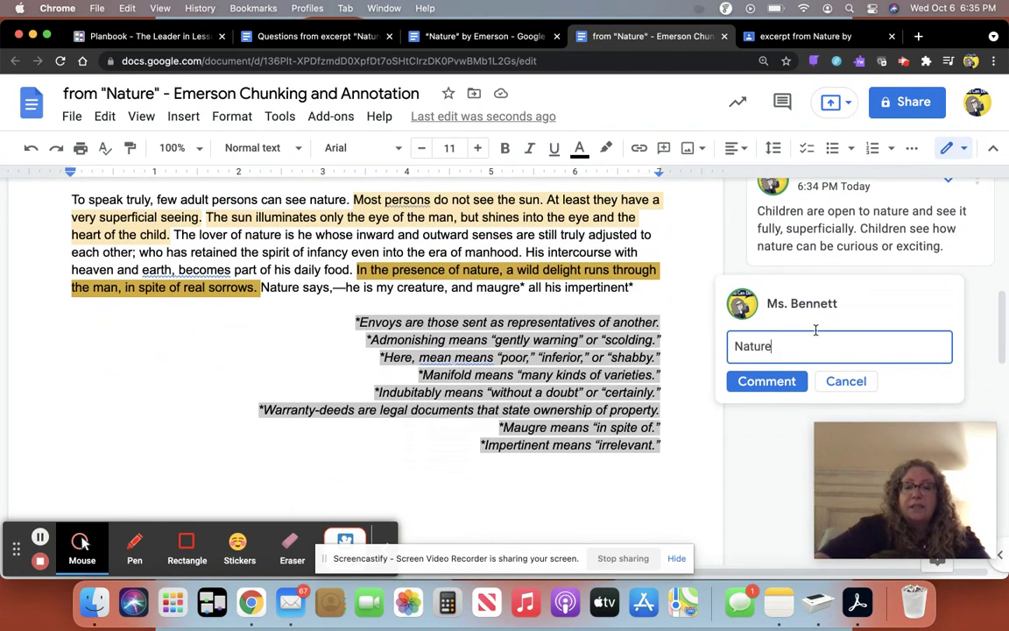
{"action": "type", "text": "can "}
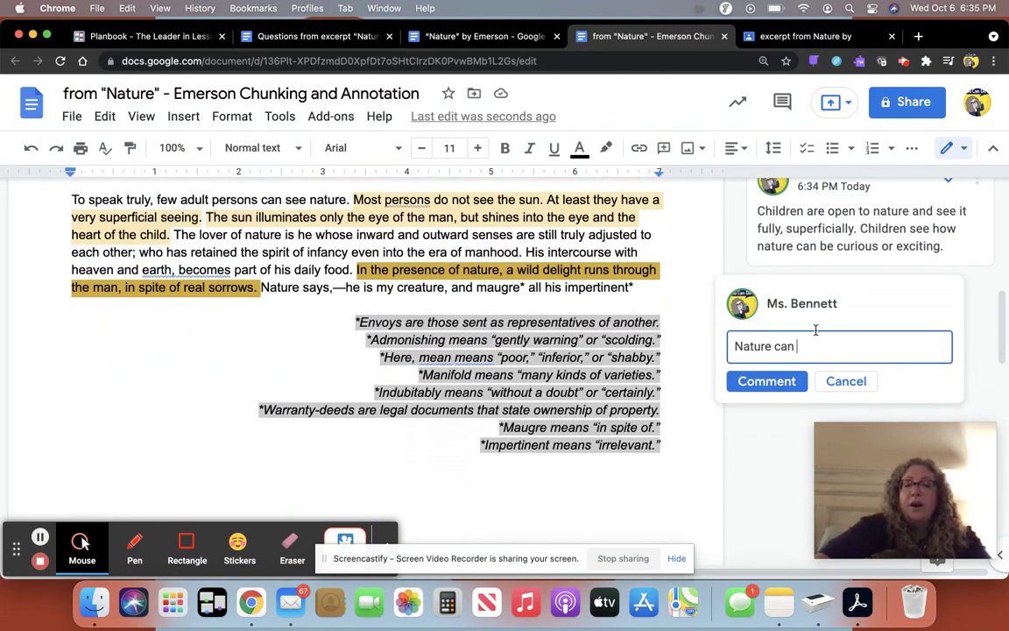
{"action": "type", "text": "help"}
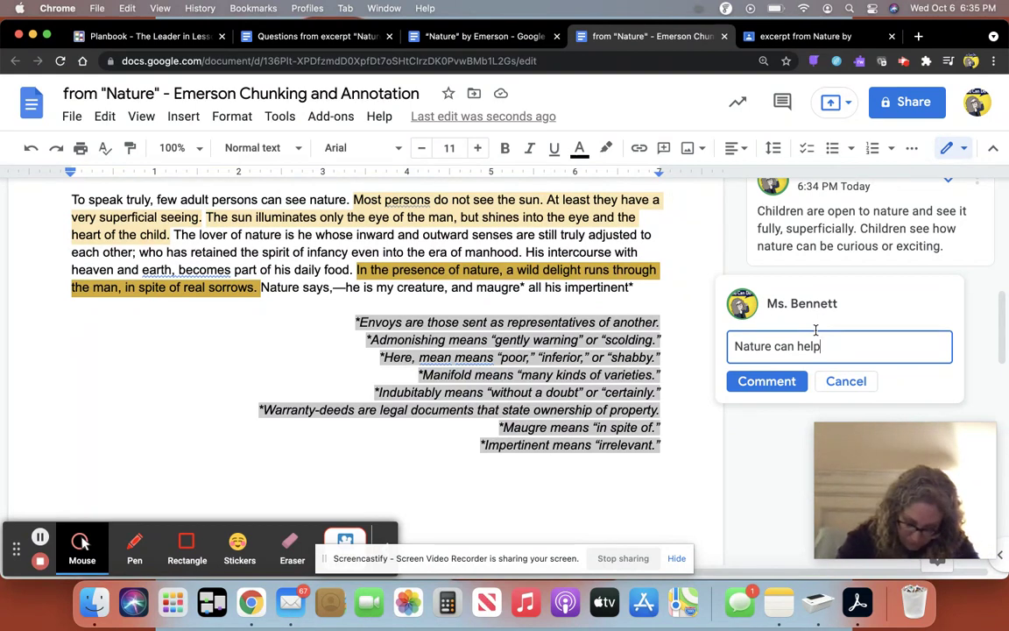
{"action": "type", "text": "people se"}
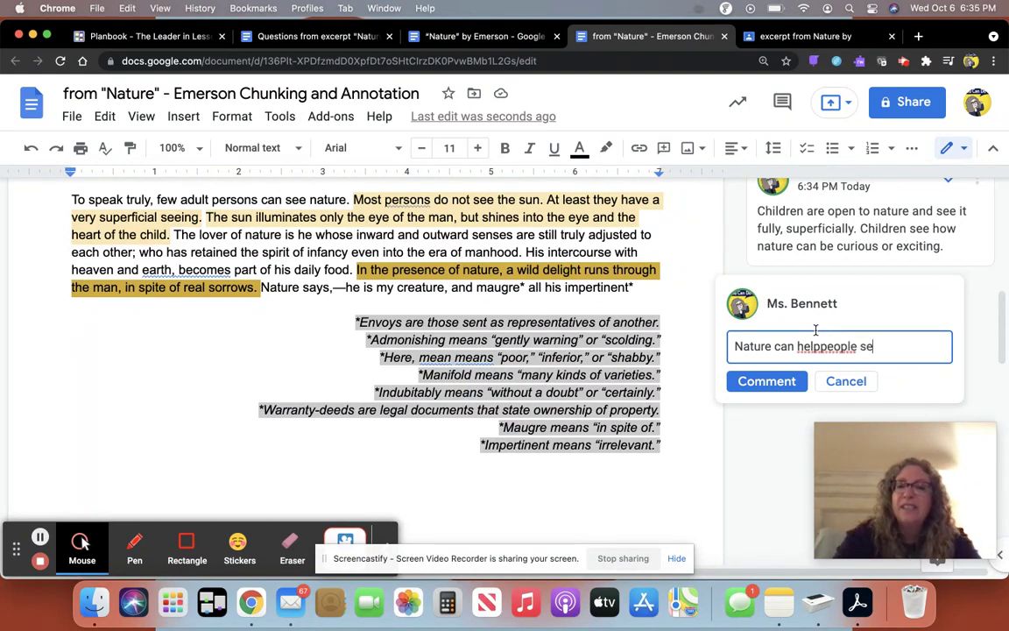
{"action": "key", "text": "BackSpace"}
{"action": "key", "text": "BackSpace"}
{"action": "key", "text": "BackSpace"}
{"action": "key", "text": "BackSpace"}
{"action": "key", "text": "BackSpace"}
{"action": "key", "text": "BackSpace"}
{"action": "key", "text": "BackSpace"}
{"action": "key", "text": "BackSpace"}
{"action": "key", "text": "BackSpace"}
{"action": "type", "text": "people see beu"}
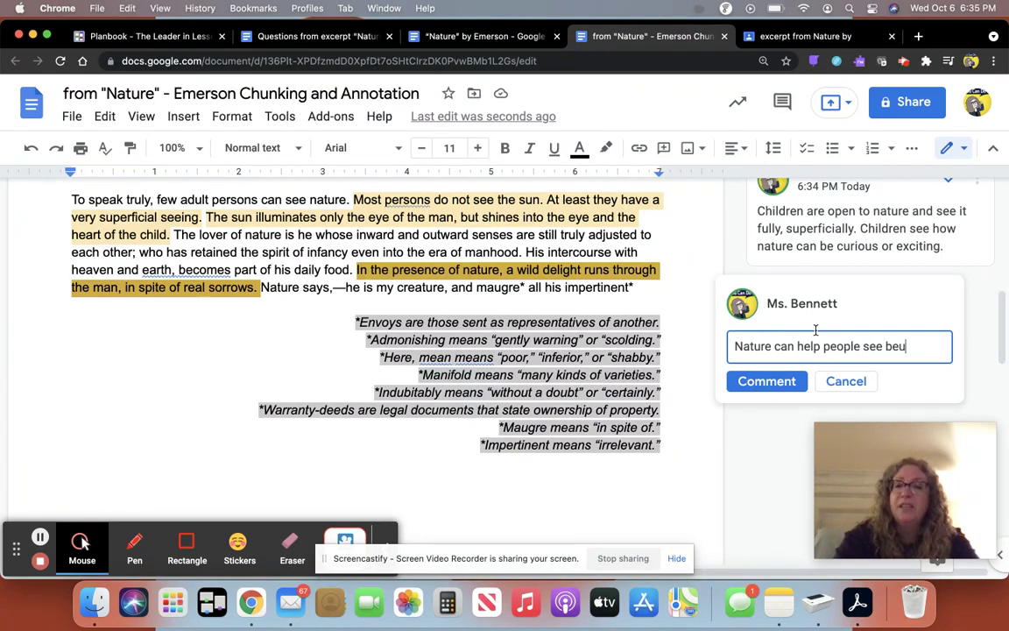
{"action": "key", "text": "BackSpace"}
{"action": "type", "text": "au"}
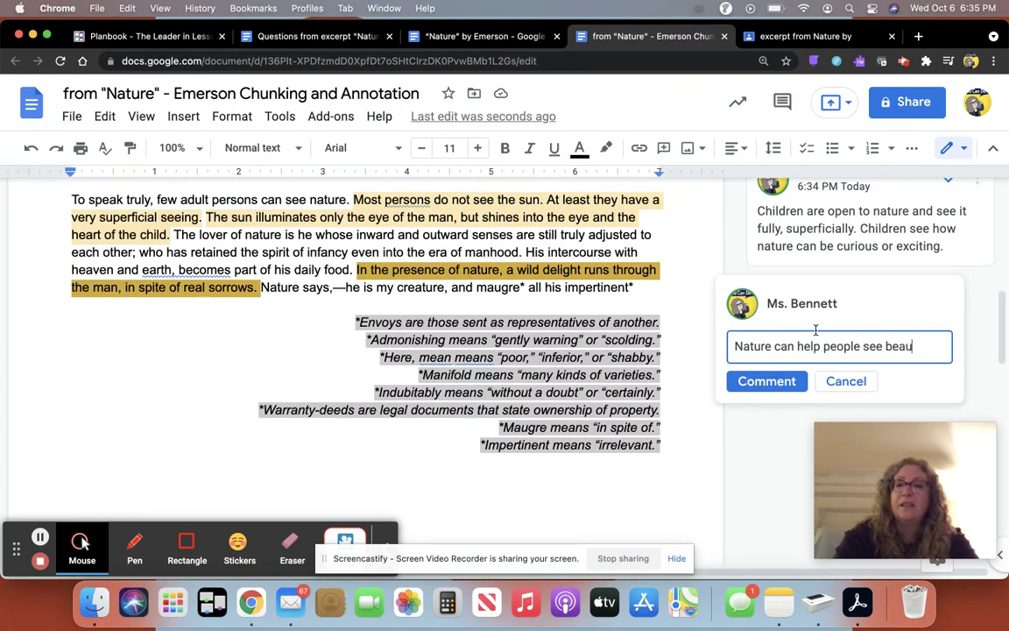
{"action": "type", "text": "ty even when"}
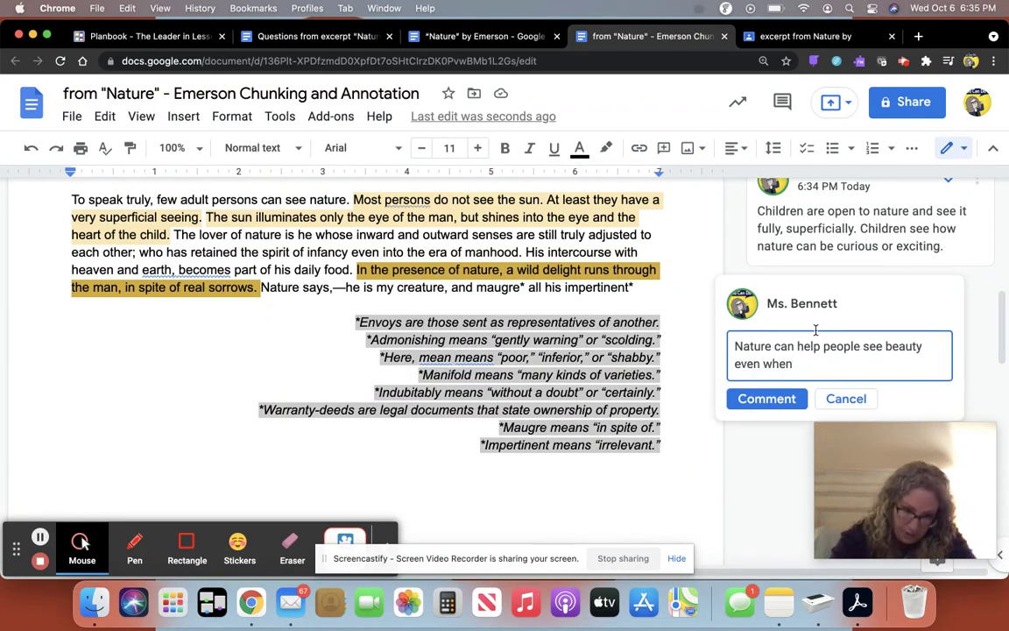
Complete and post the "wild delight" comment with "they might be feeling "real sorrows.""
{"action": "type", "text": " they might be feeling"}
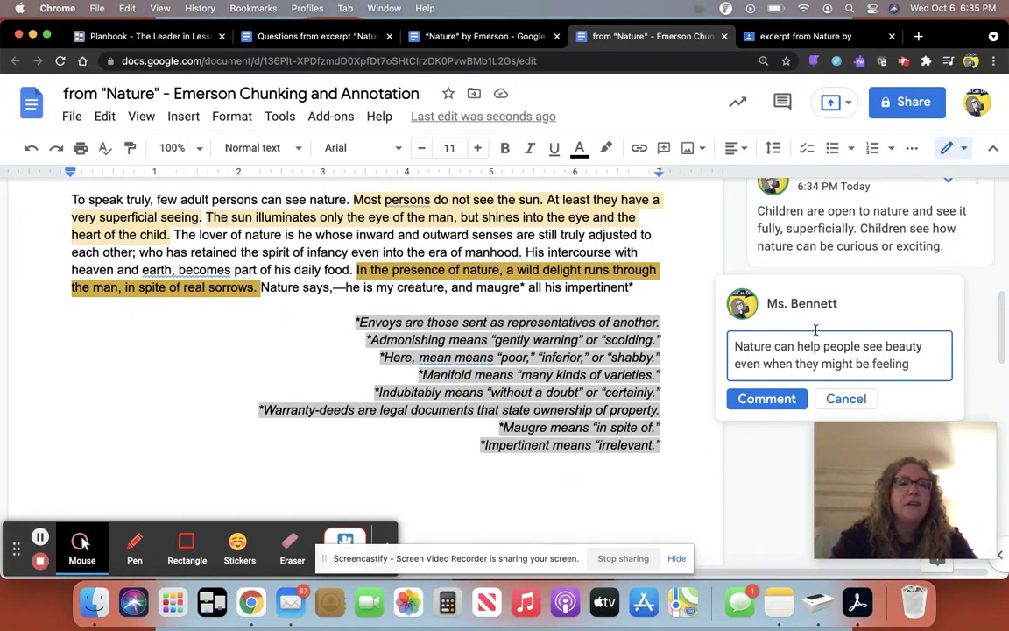
{"action": "type", "text": " \"re"}
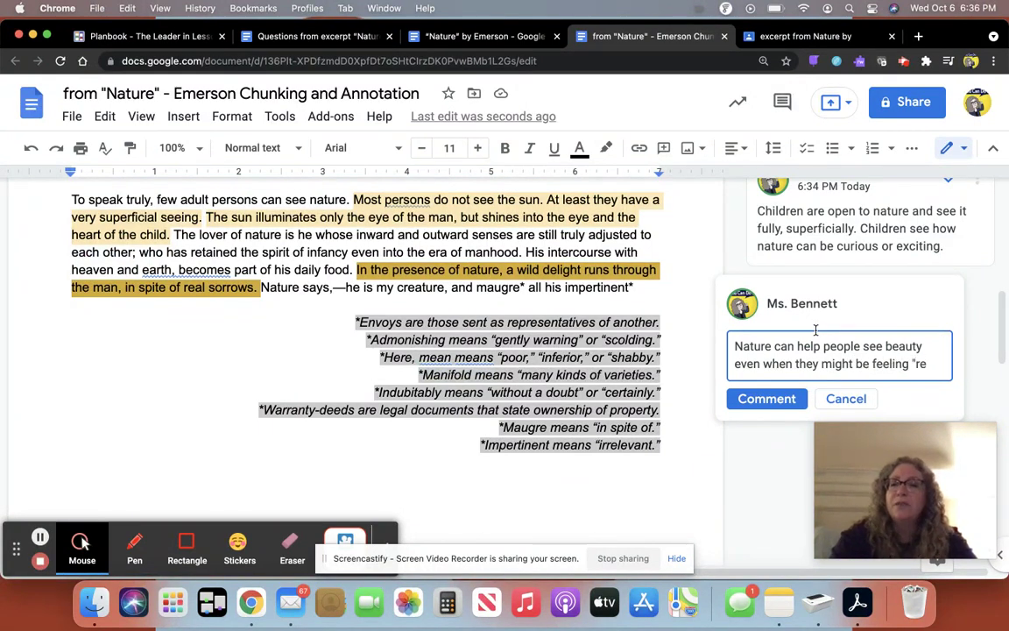
{"action": "type", "text": "al sorrows.\""}
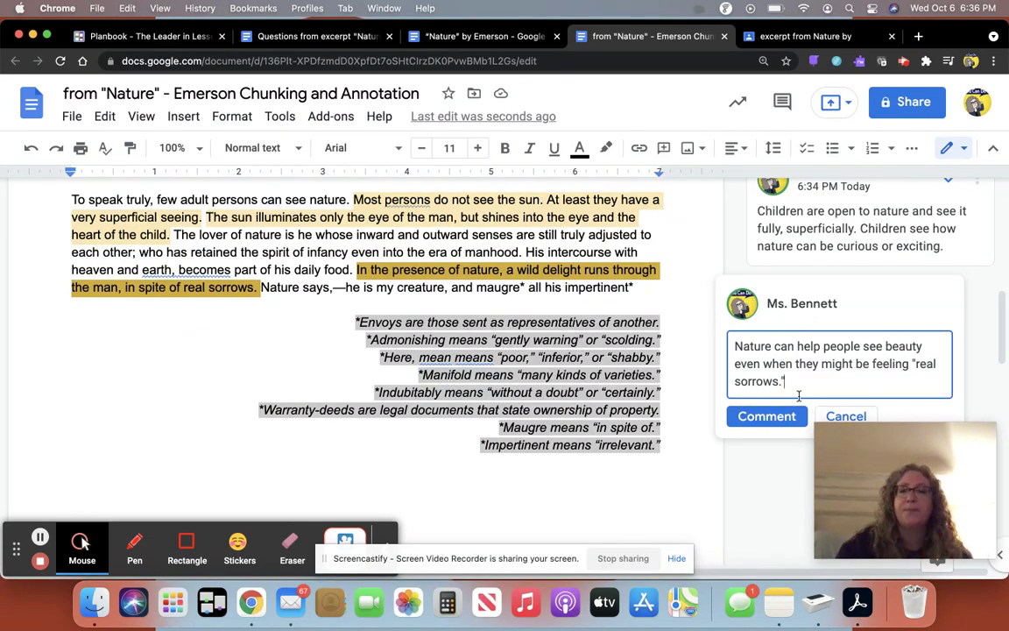
{"action": "left_click", "coordinate": [771, 417]}
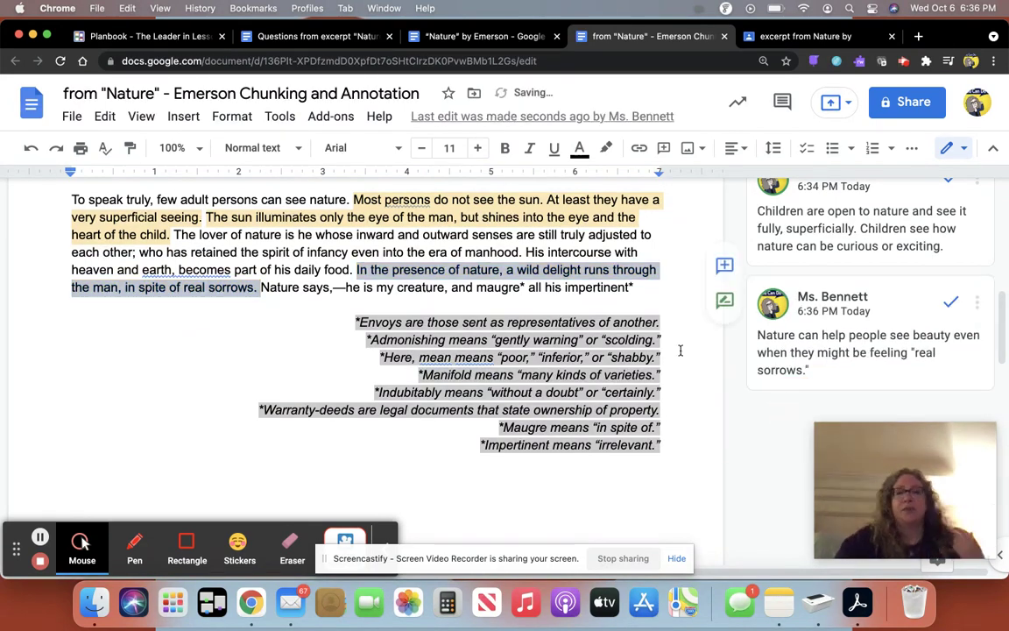
{"action": "left_click", "coordinate": [699, 312]}
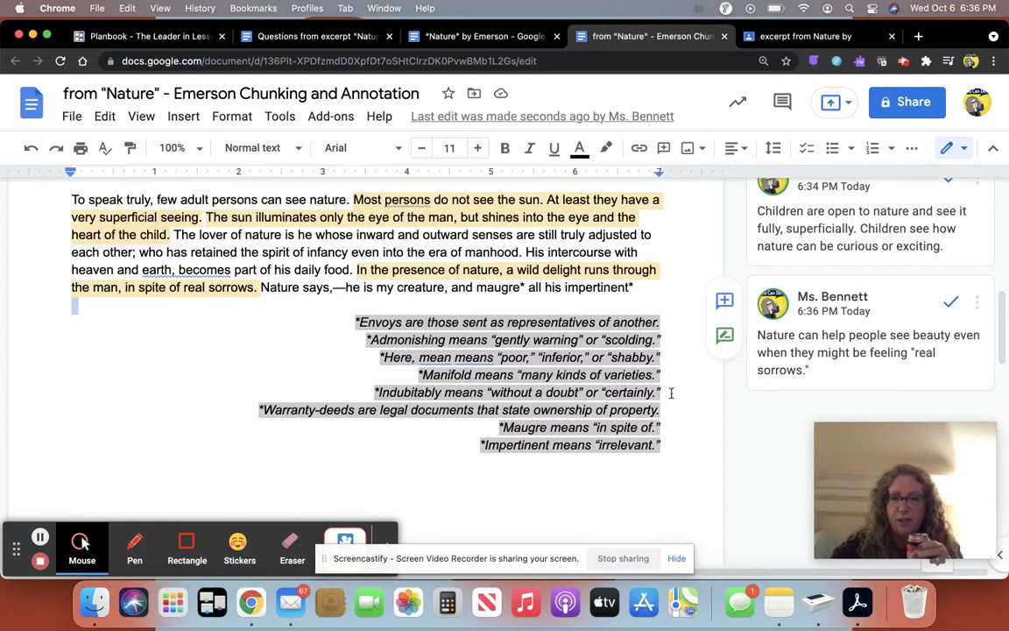
Start a comment on "Not the sun or the summer alone" through "grimmest midnight" on page 2, beginning with "Comparison:"
{"action": "scroll", "coordinate": [671, 392], "scroll_direction": "down", "scroll_amount": 10}
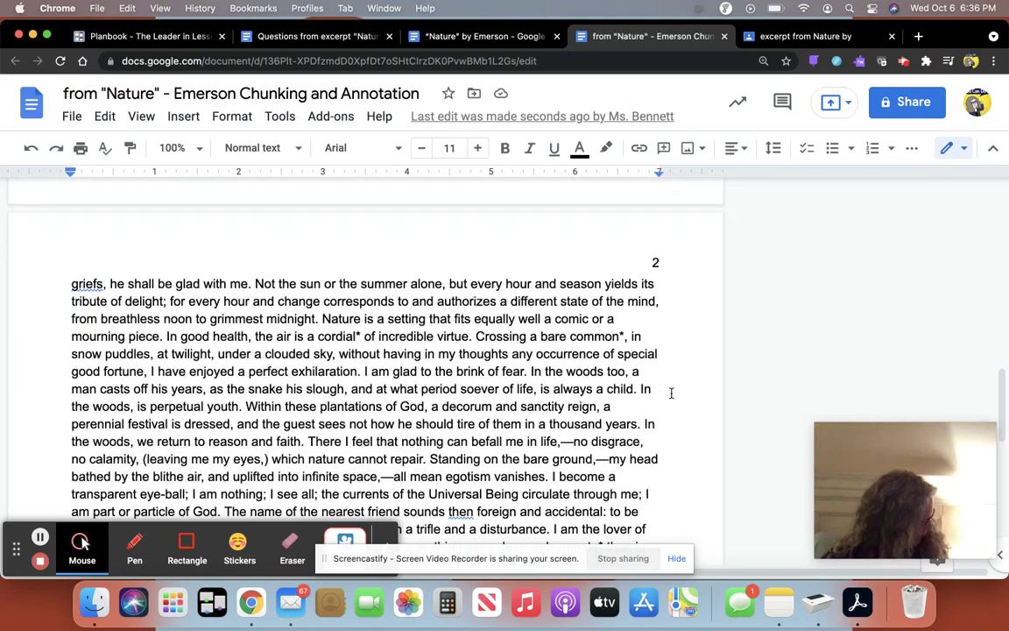
{"action": "scroll", "coordinate": [671, 392], "scroll_direction": "down", "scroll_amount": 2}
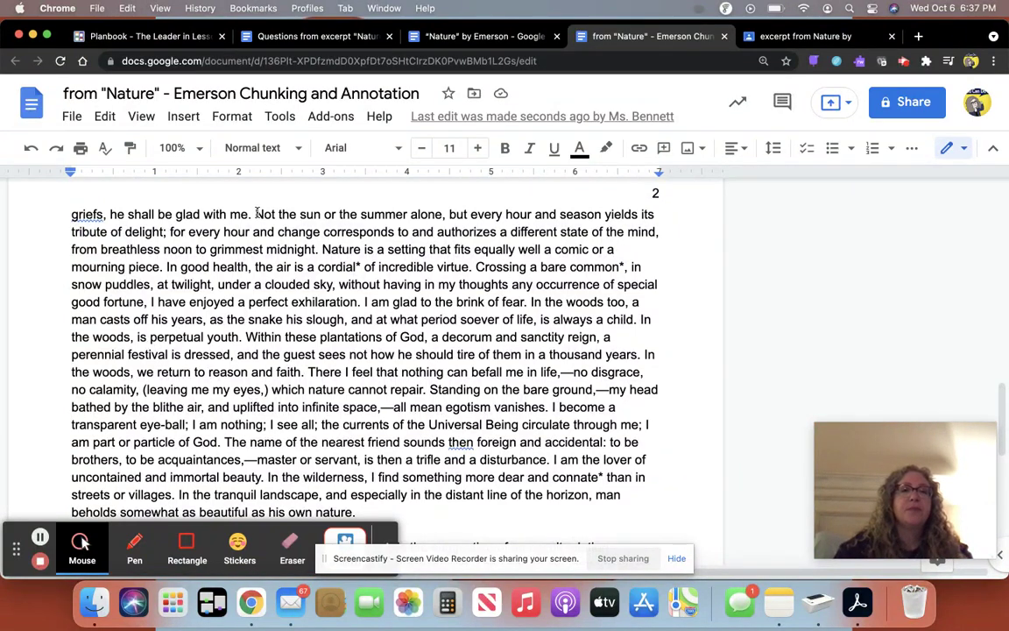
{"action": "left_click_drag", "start_coordinate": [255, 213], "coordinate": [321, 251]}
{"action": "left_click", "coordinate": [724, 210]}
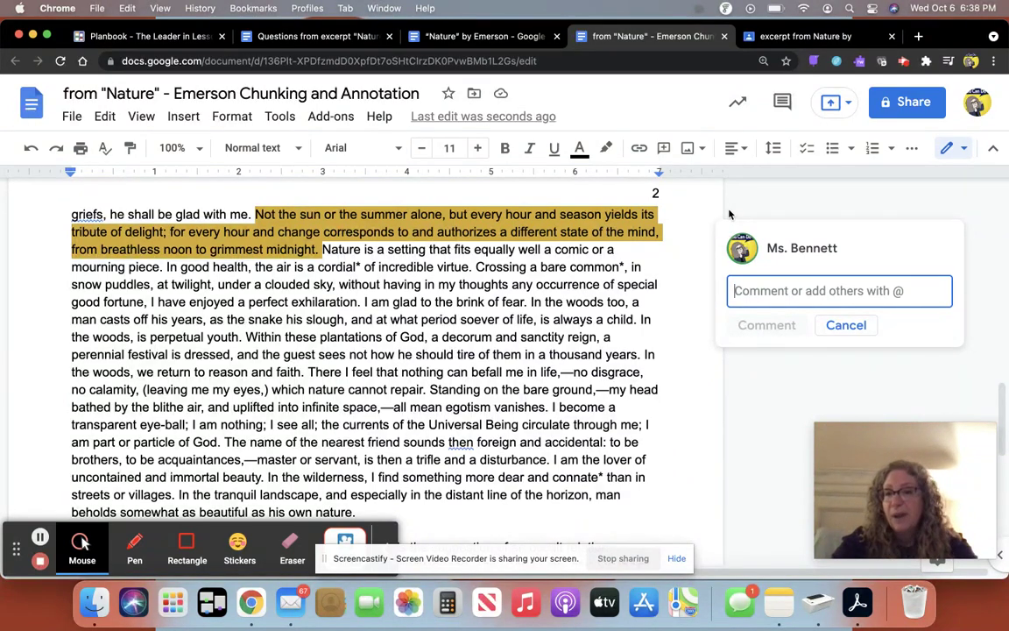
{"action": "type", "text": "Compar"}
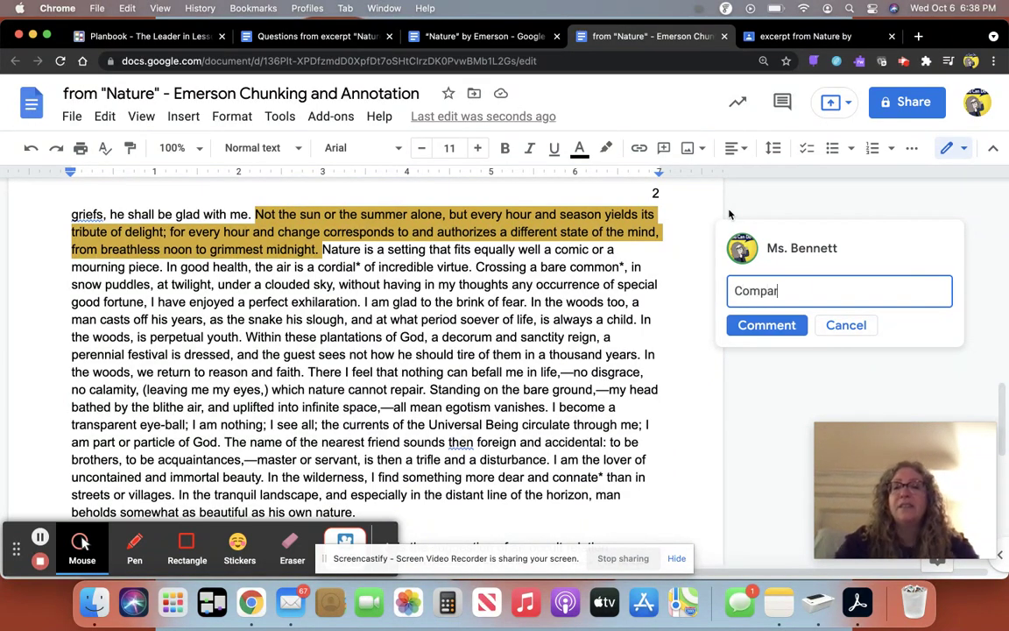
{"action": "type", "text": "ison"}
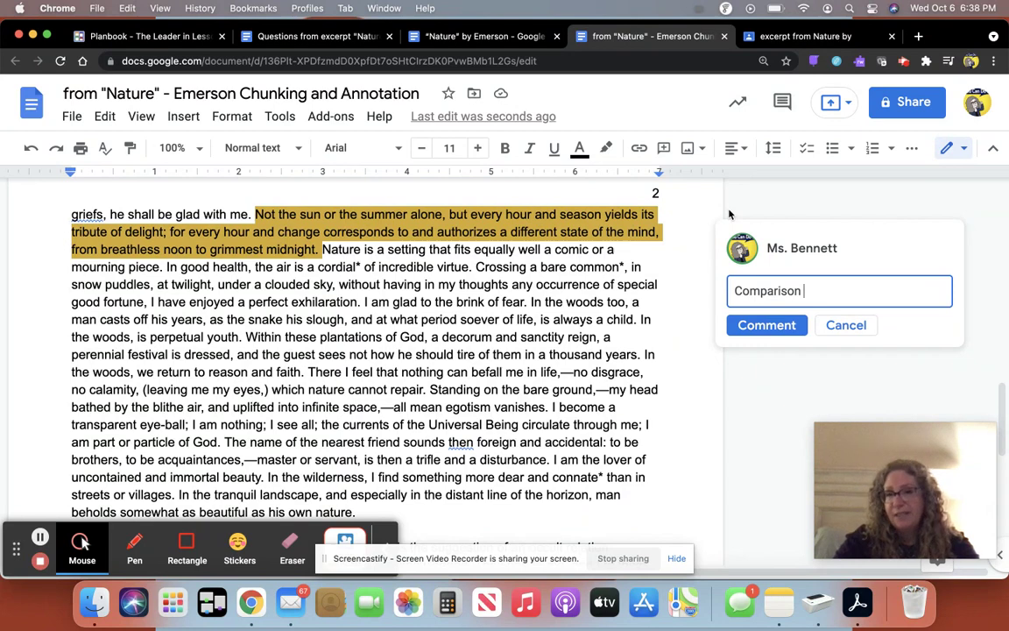
{"action": "key", "text": "BackSpace"}
{"action": "type", "text": ": "}
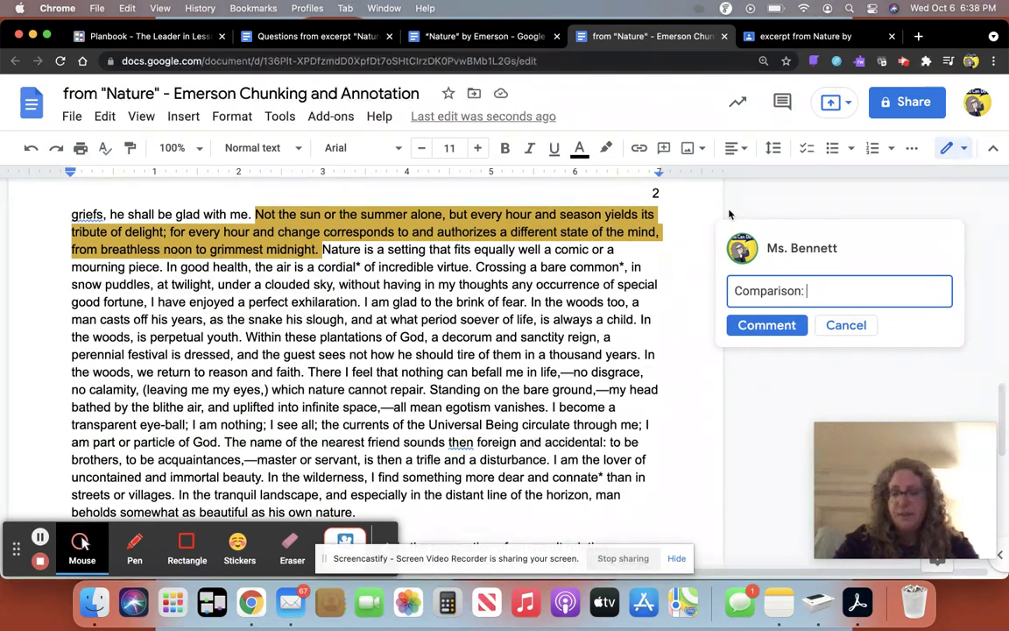
Continue the "Comparison:" comment with "between the hours of the day"
{"action": "type", "text": "between"}
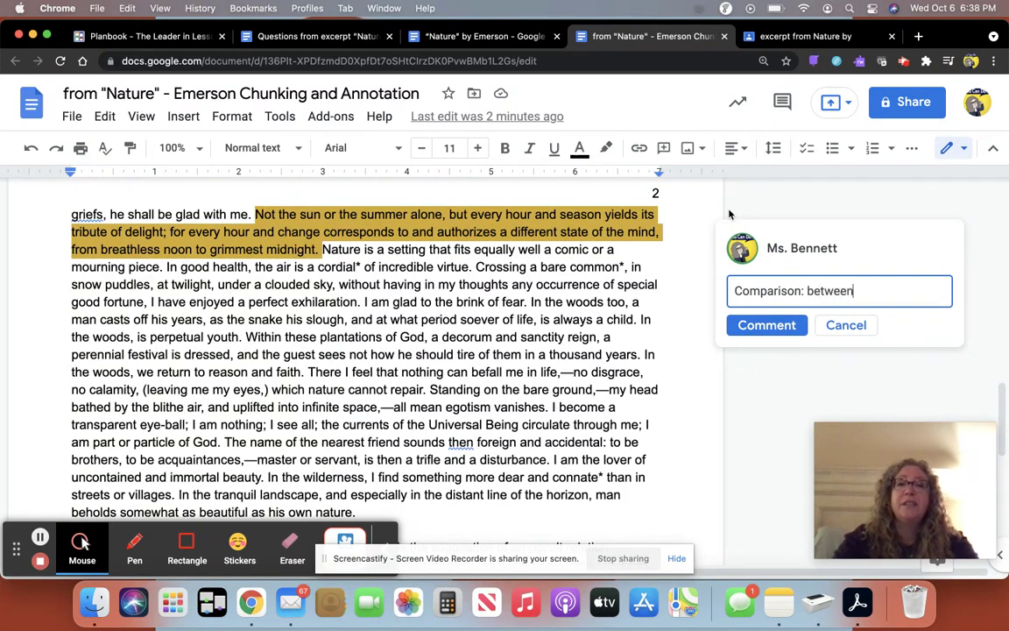
{"action": "type", "text": " day"}
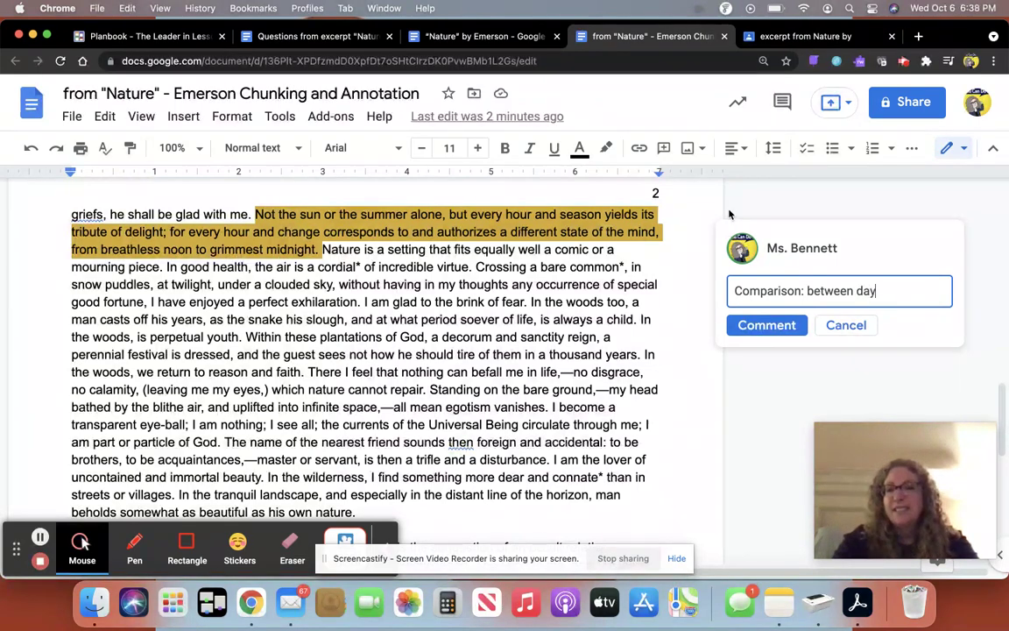
{"action": "key", "text": "BackSpace"}
{"action": "key", "text": "BackSpace"}
{"action": "key", "text": "BackSpace"}
{"action": "type", "text": "the h"}
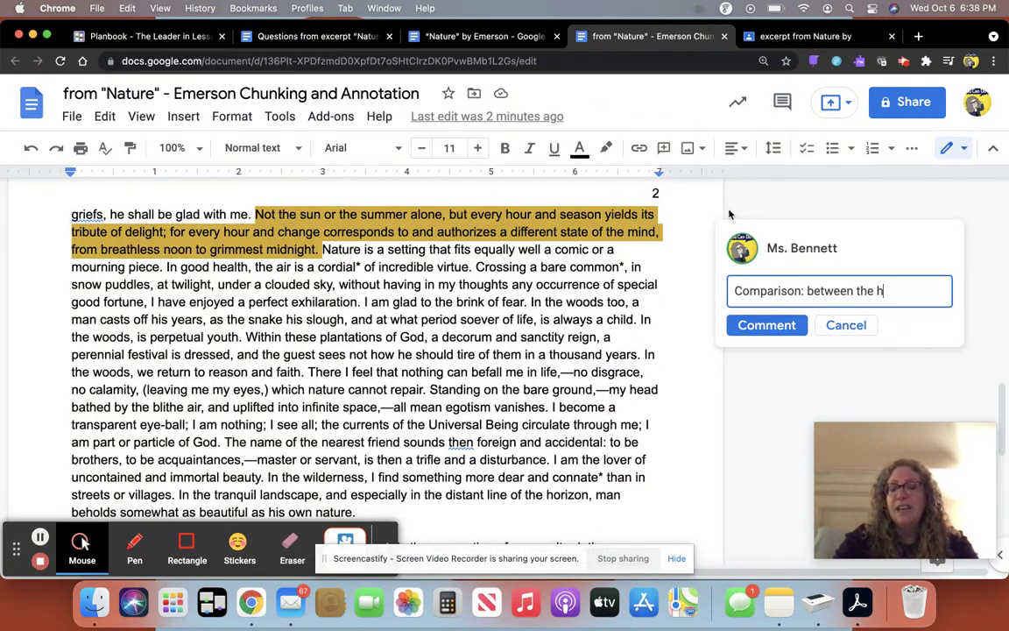
{"action": "type", "text": "ours of the day"}
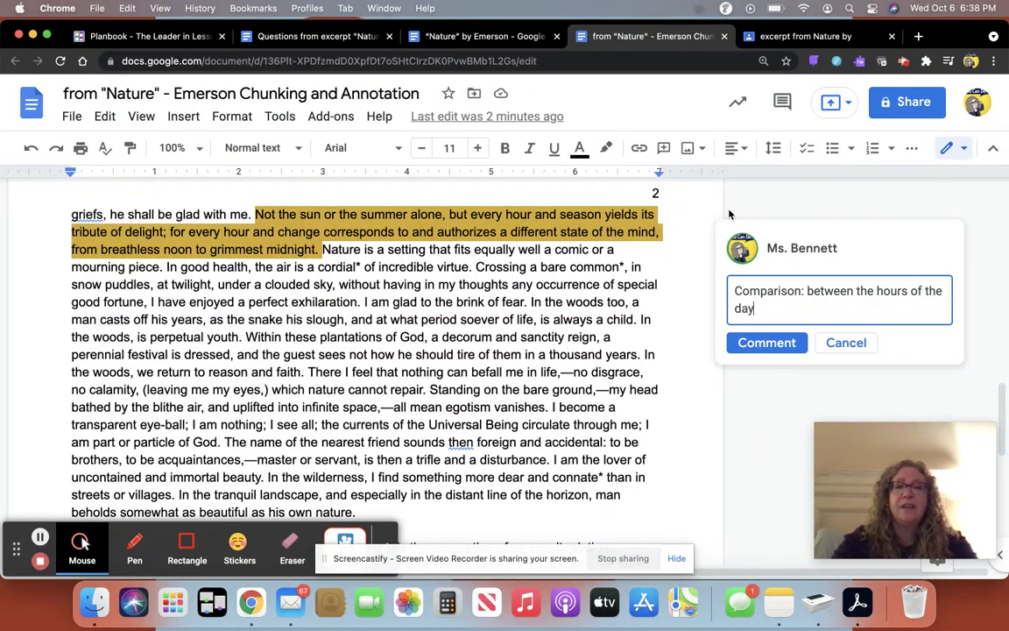
Complete the comparison comment with ", the seasons, and "states of mind."" and post it
{"action": "type", "text": ", the season"}
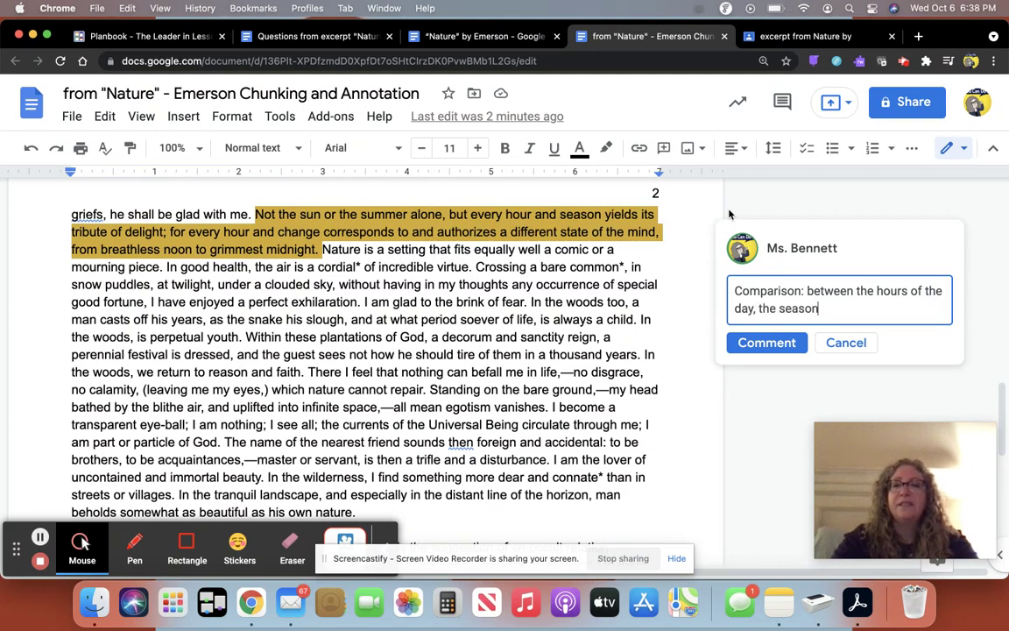
{"action": "type", "text": "s, and m"}
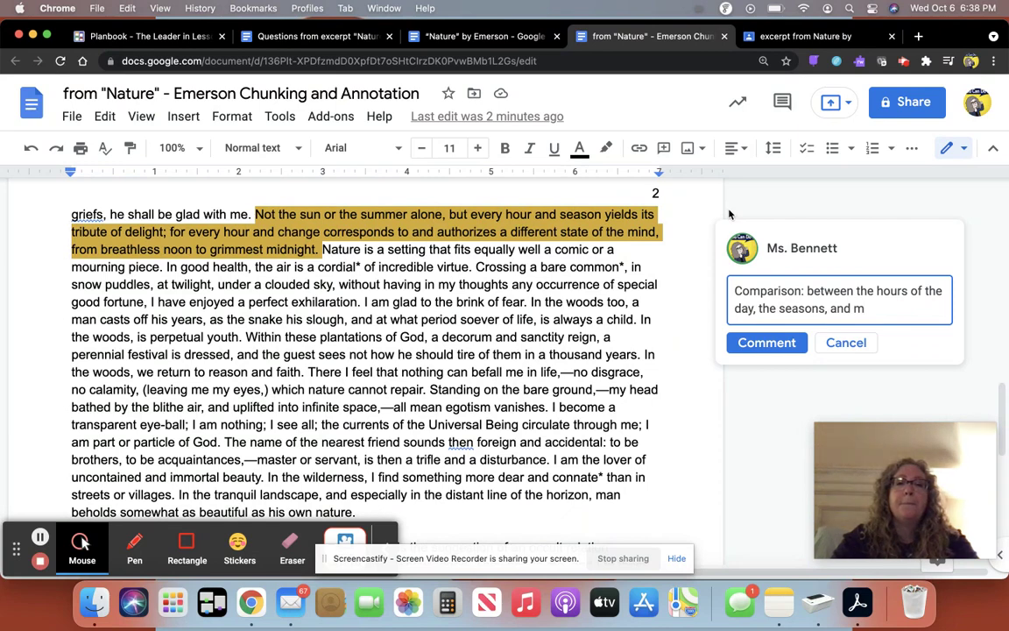
{"action": "key", "text": "BackSpace"}
{"action": "type", "text": "'states "}
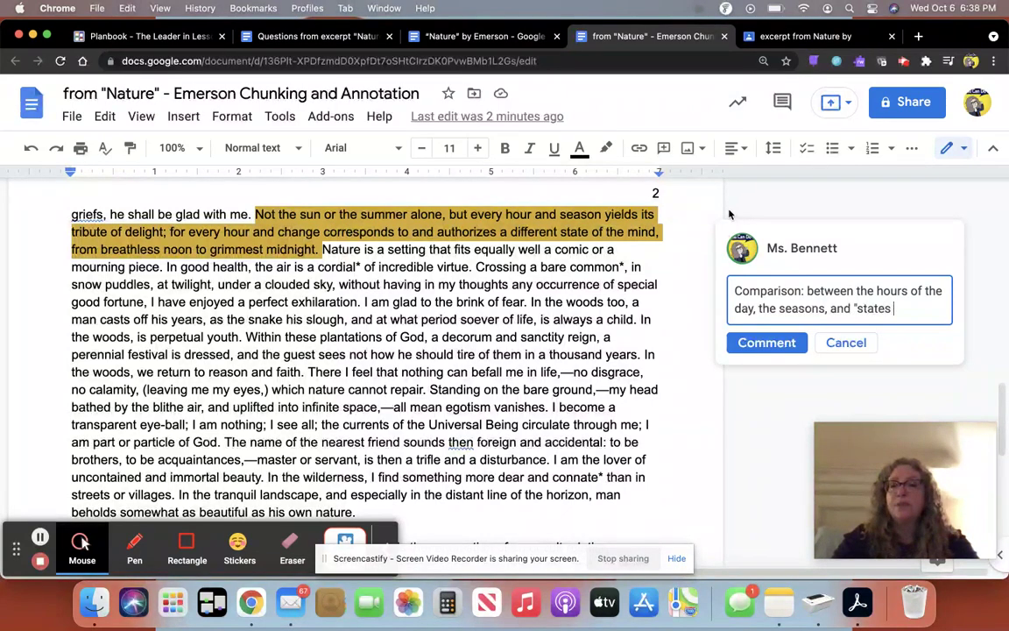
{"action": "type", "text": "of mind."}
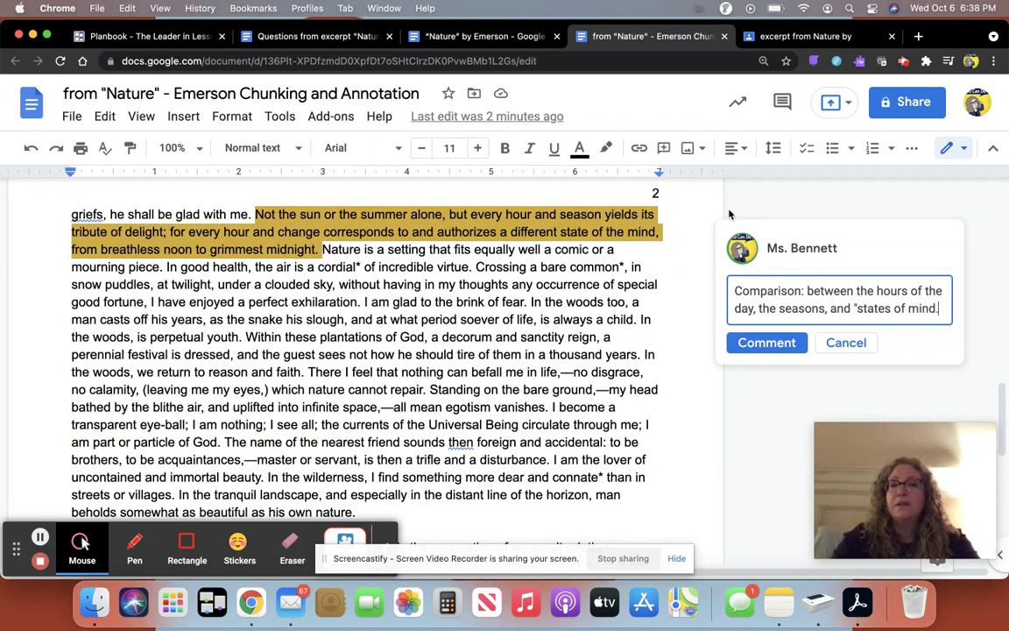
{"action": "type", "text": "\""}
{"action": "left_click", "coordinate": [750, 345]}
{"action": "left_click", "coordinate": [699, 346]}
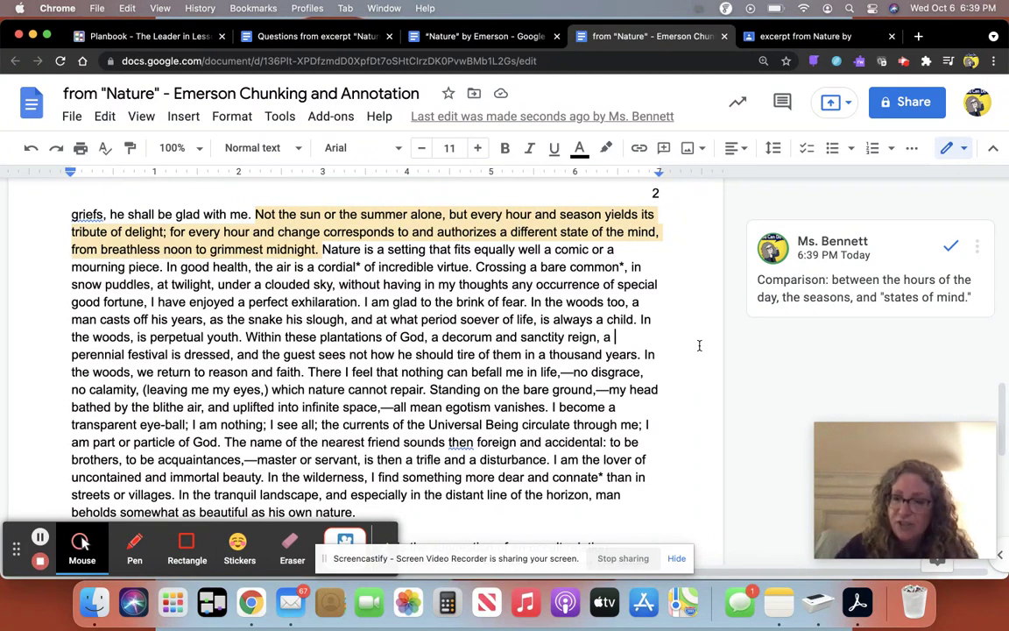
Add the comment "Everyone can access nature" to the sentence "Nature is a setting that fits equally well a comic or a mourning piece."
{"action": "left_click", "coordinate": [320, 251]}
{"action": "left_click_drag", "start_coordinate": [320, 250], "coordinate": [163, 266]}
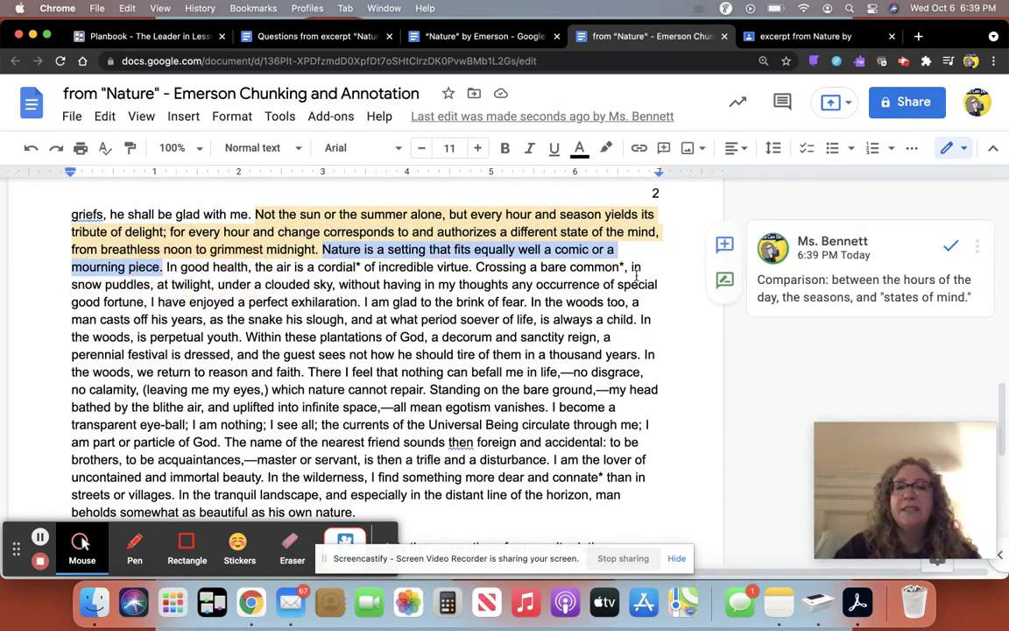
{"action": "left_click", "coordinate": [722, 245]}
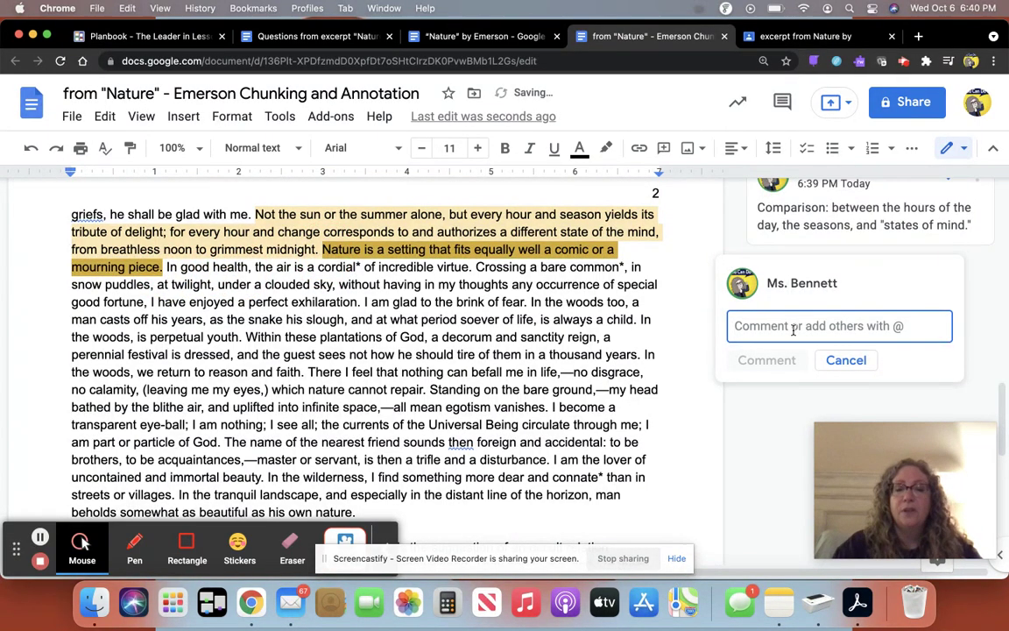
{"action": "type", "text": "Everyone can access nature"}
{"action": "left_click", "coordinate": [773, 367]}
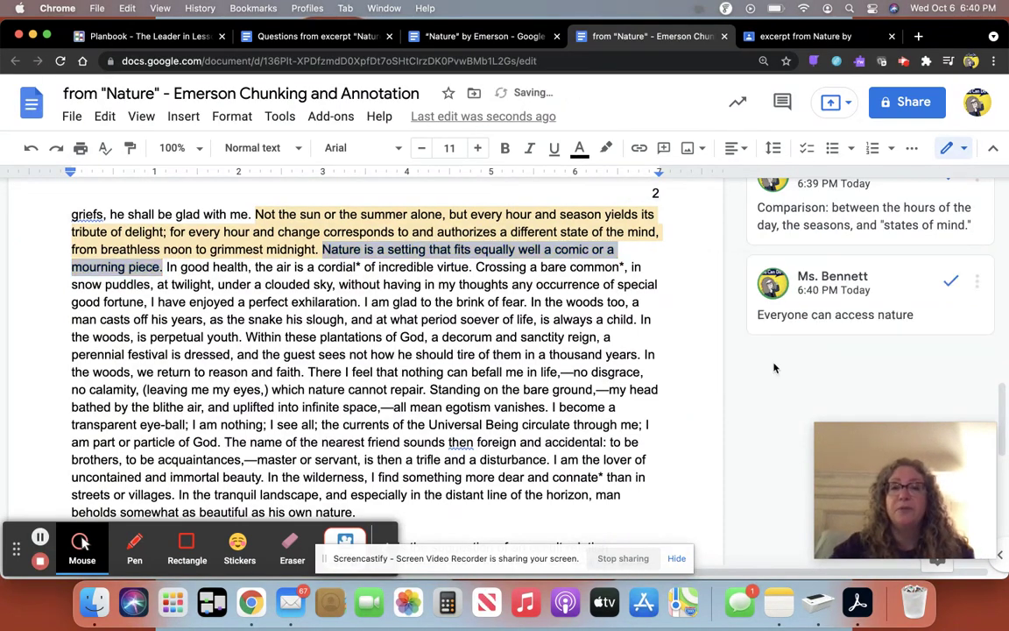
{"action": "left_click", "coordinate": [593, 249]}
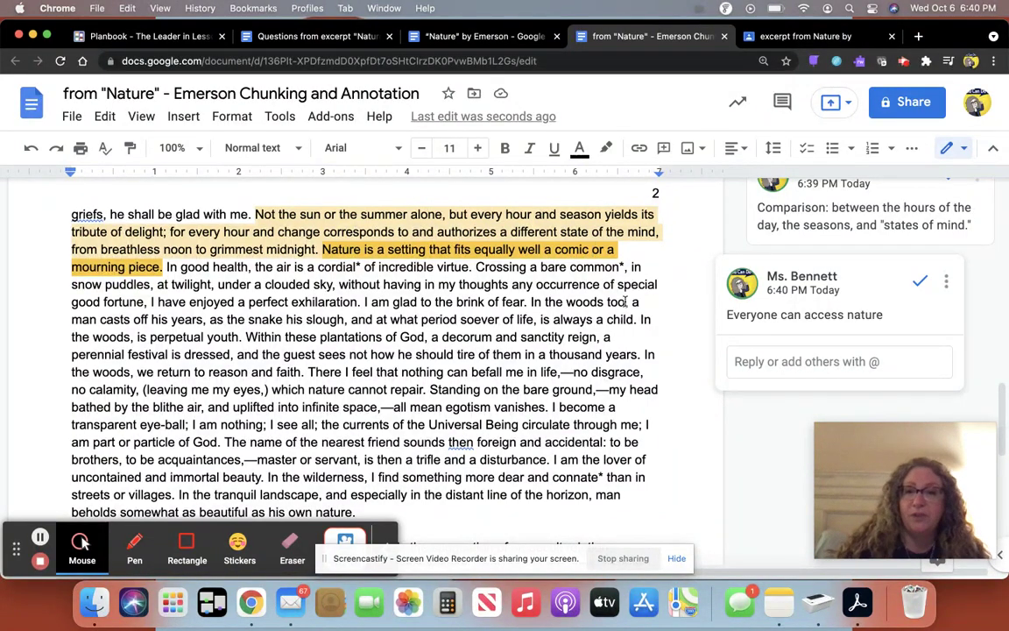
{"action": "left_click", "coordinate": [658, 261]}
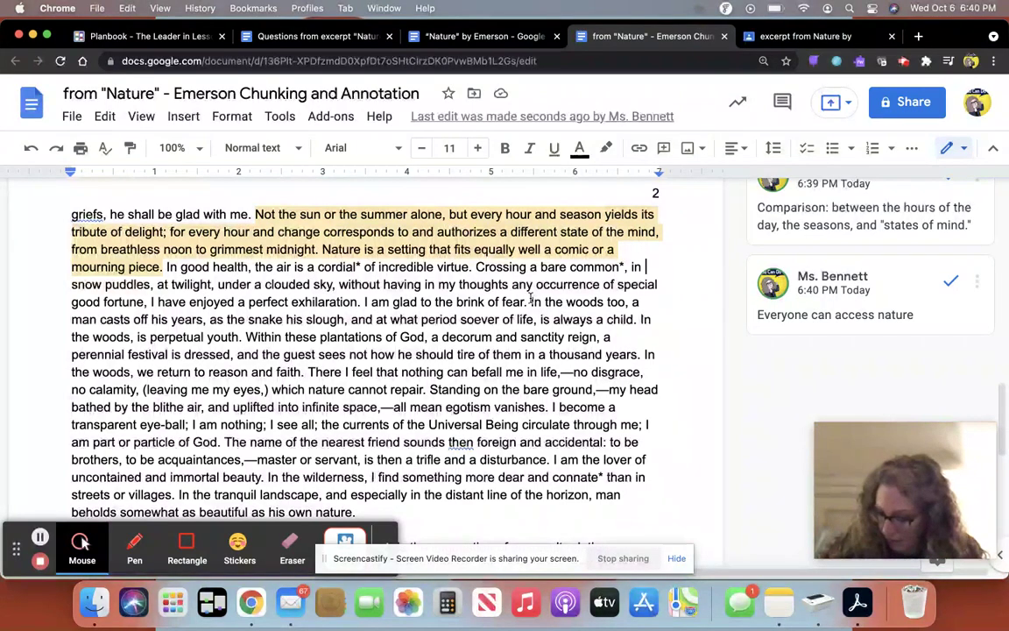
Start a comment on "In the woods too" through "perpetual youth" reading "Emerson says that kids are open to nature and that when a"
{"action": "left_click_drag", "start_coordinate": [530, 302], "coordinate": [243, 338]}
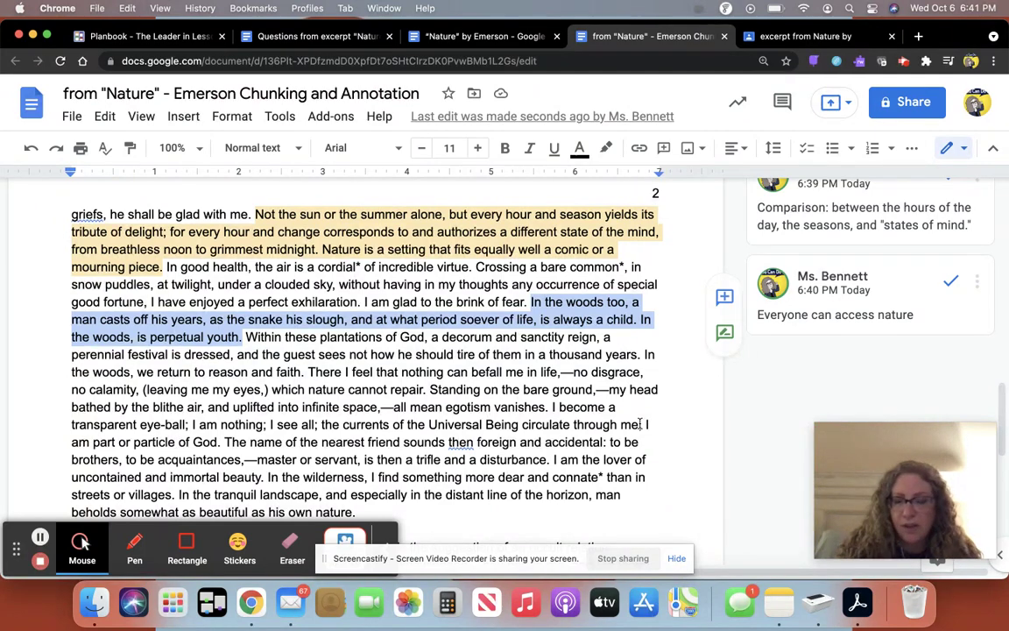
{"action": "left_click", "coordinate": [724, 296]}
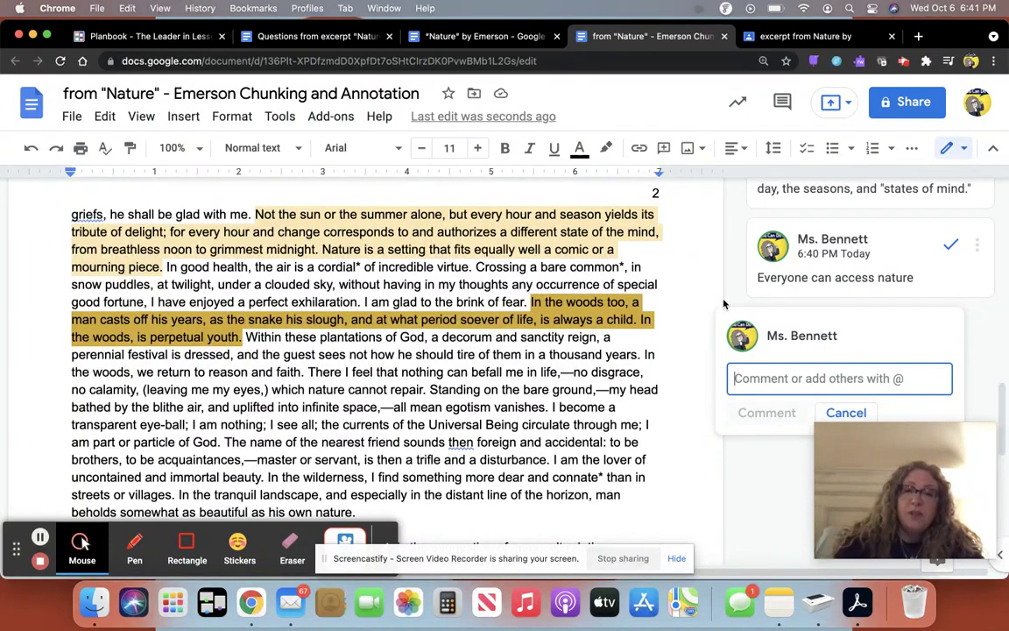
{"action": "type", "text": "Eme"}
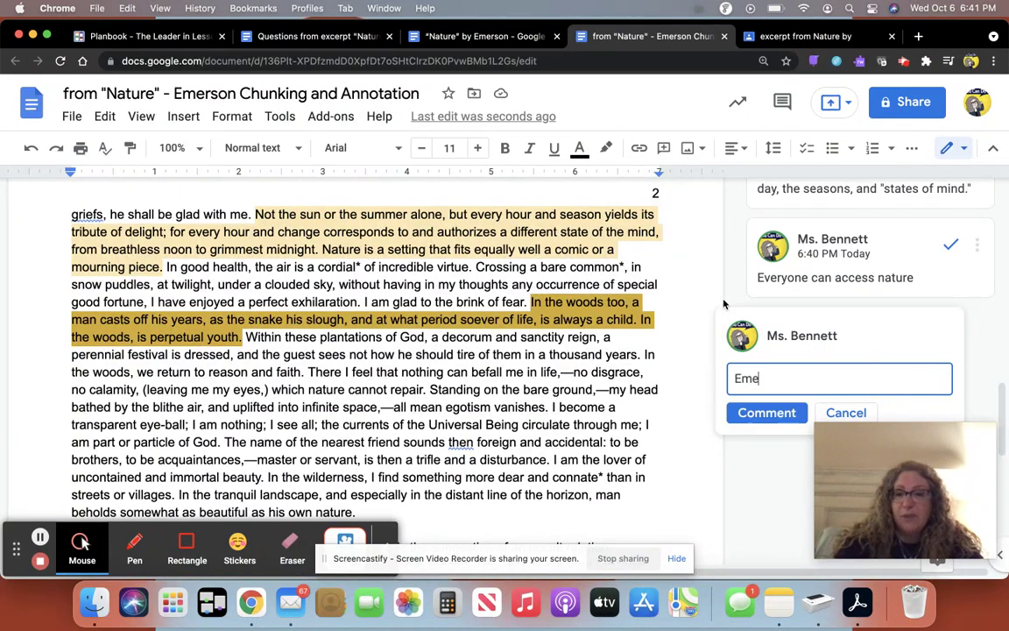
{"action": "type", "text": "rson says that"}
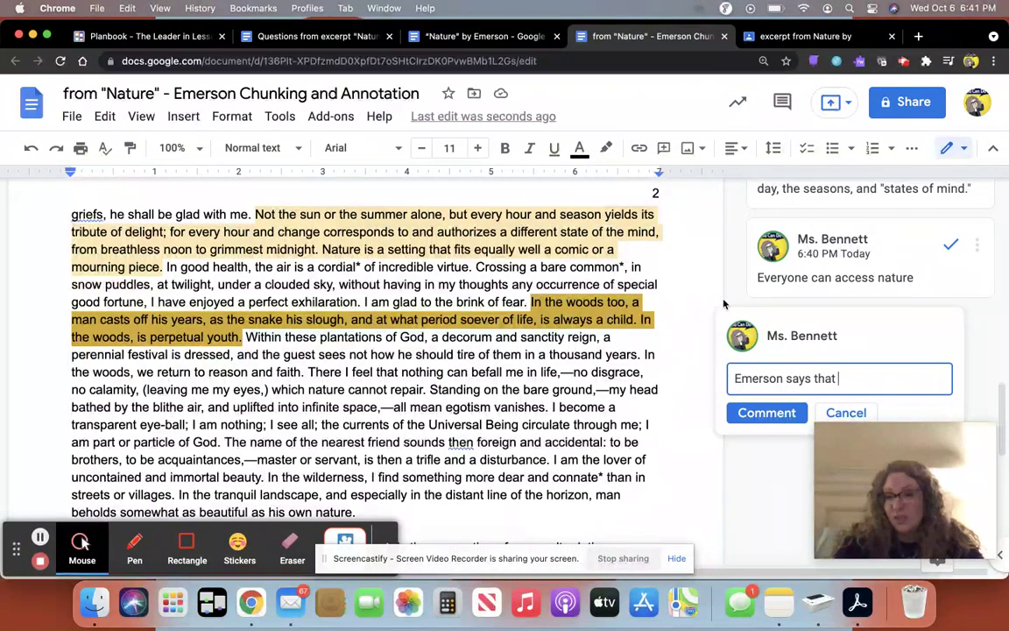
{"action": "type", "text": " kids are open to nature and that weh"}
{"action": "key", "text": "BackSpace"}
{"action": "type", "text": "hen a"}
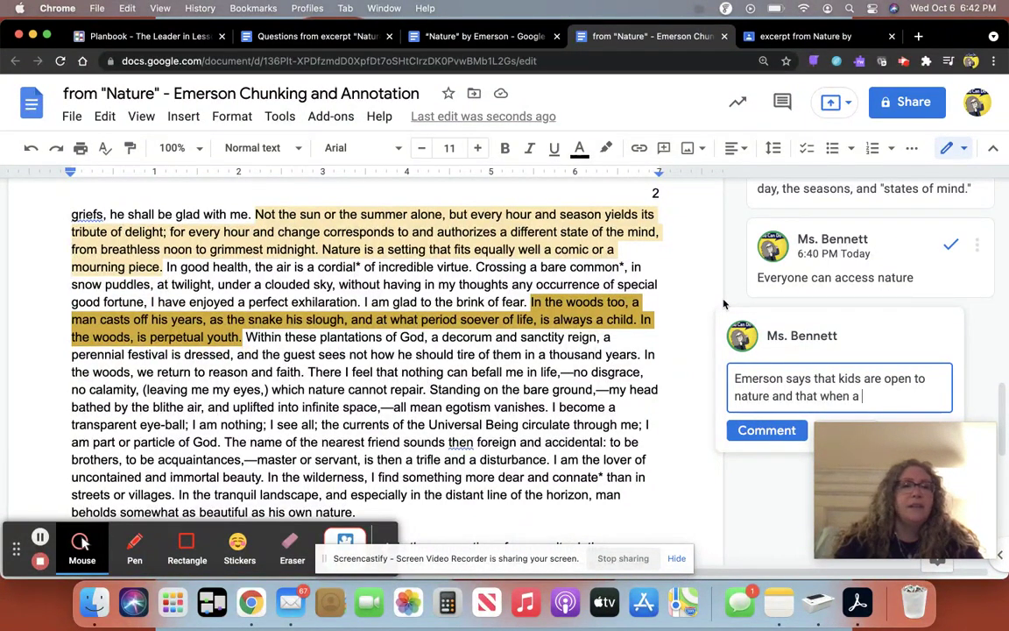
Continue the "perpetual youth" comment with "man goes into the woods, he"
{"action": "type", "text": "man goes inot the"}
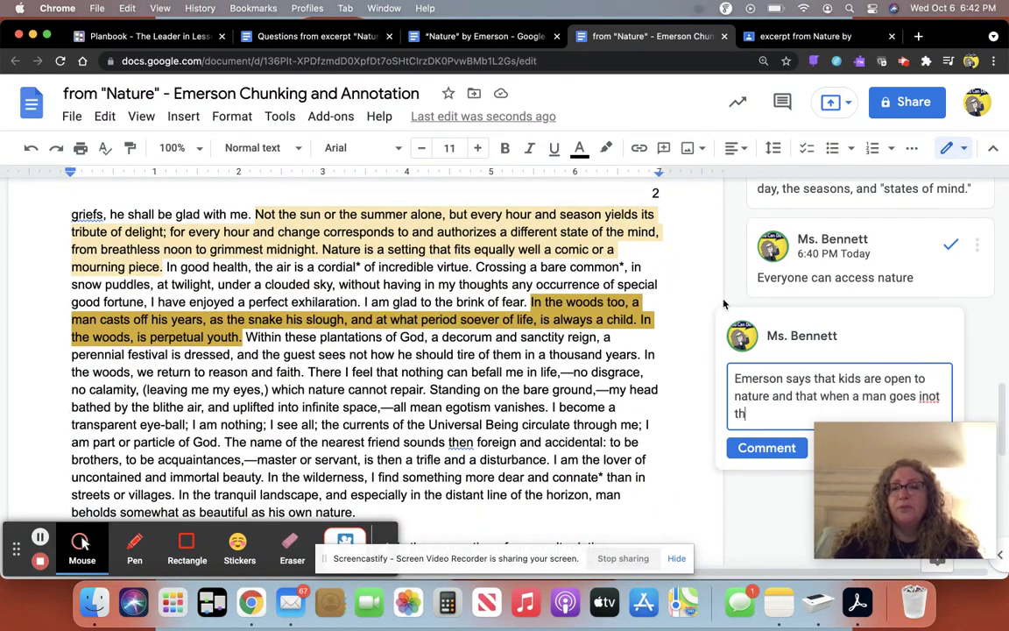
{"action": "key", "text": "BackSpace"}
{"action": "key", "text": "BackSpace"}
{"action": "key", "text": "BackSpace"}
{"action": "key", "text": "BackSpace"}
{"action": "key", "text": "BackSpace"}
{"action": "key", "text": "BackSpace"}
{"action": "type", "text": "to the woods, "}
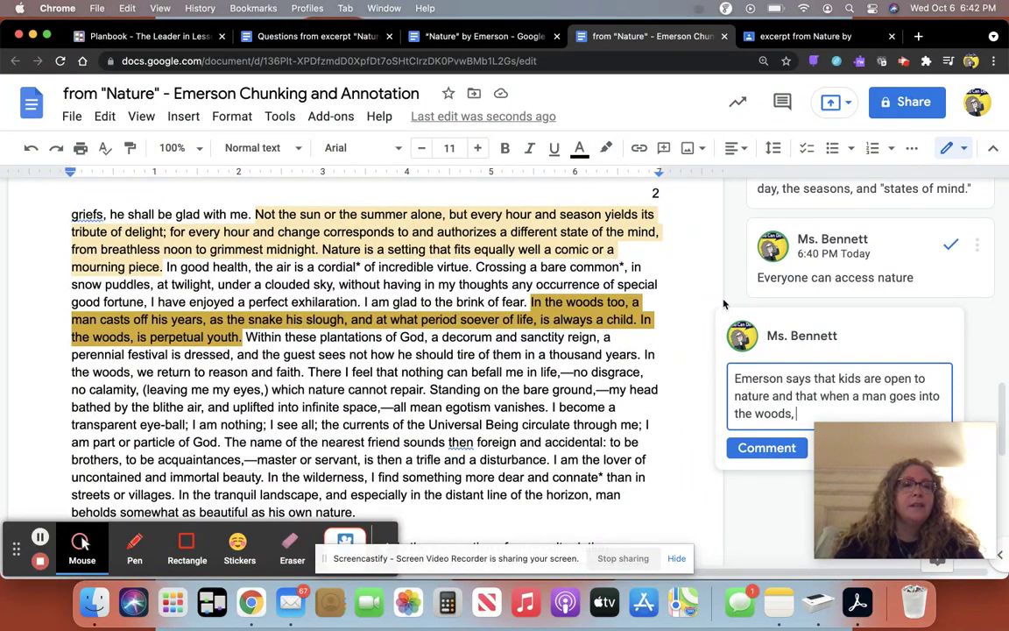
{"action": "type", "text": "he"}
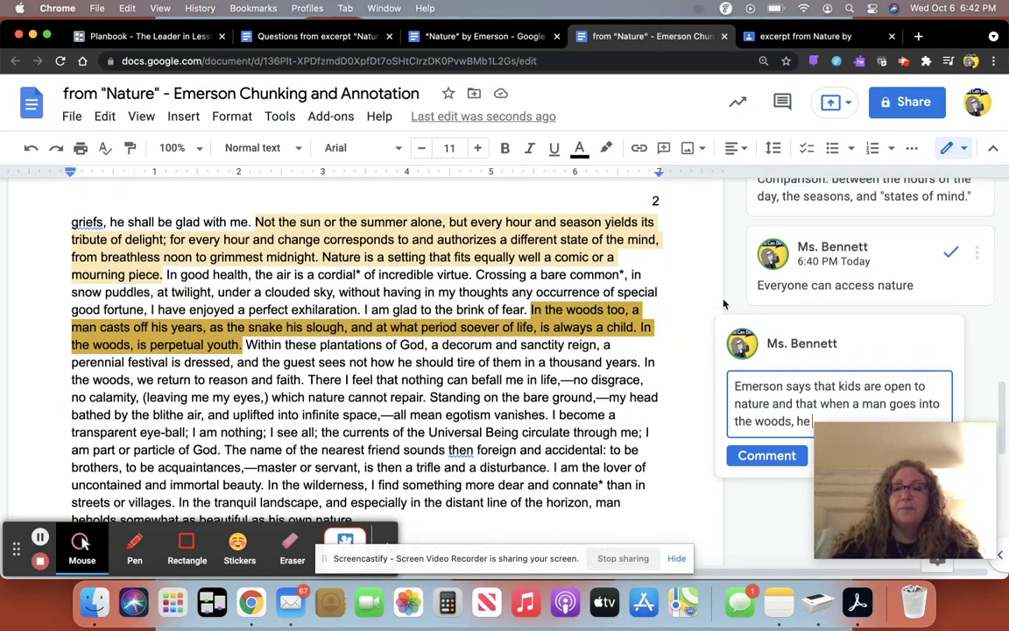
Complete the "perpetual youth" comment with "can feel the same excitement a child might feel in nature." and post it
{"action": "scroll", "coordinate": [724, 303], "scroll_direction": "down", "scroll_amount": 2}
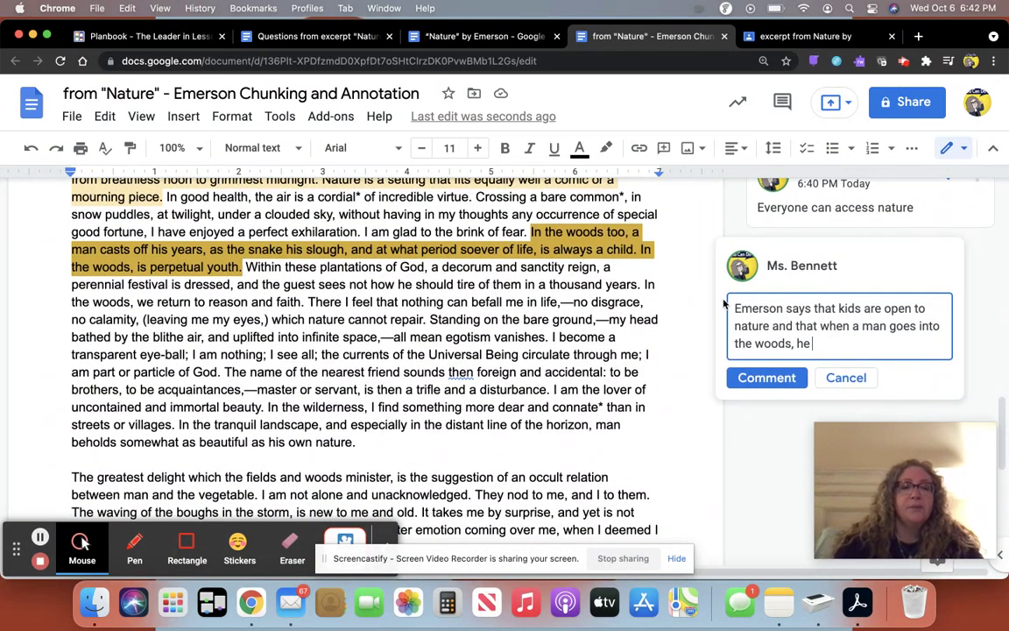
{"action": "type", "text": "can "}
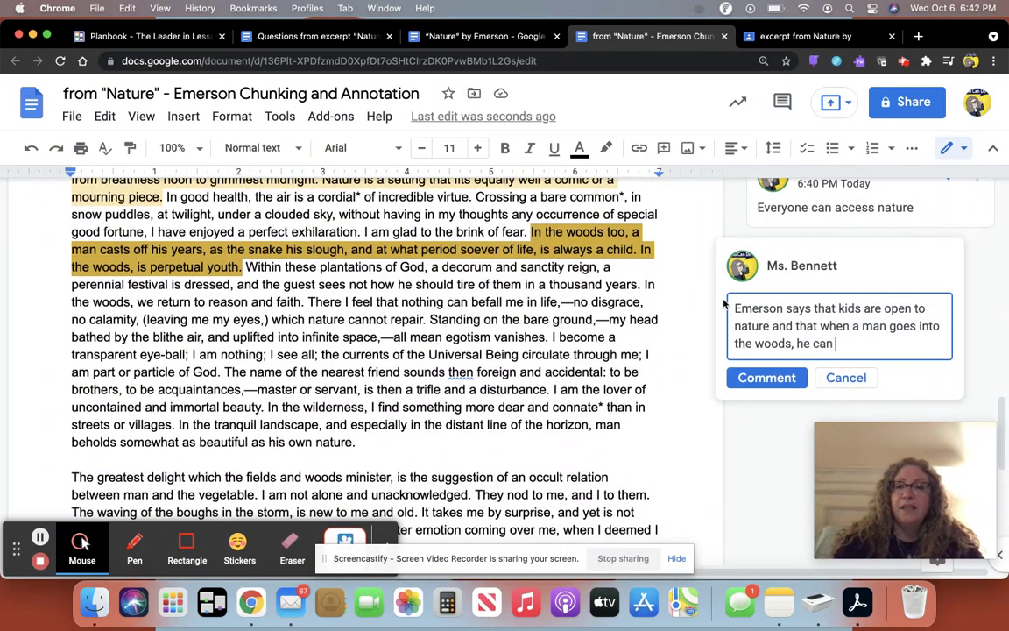
{"action": "type", "text": "feel "}
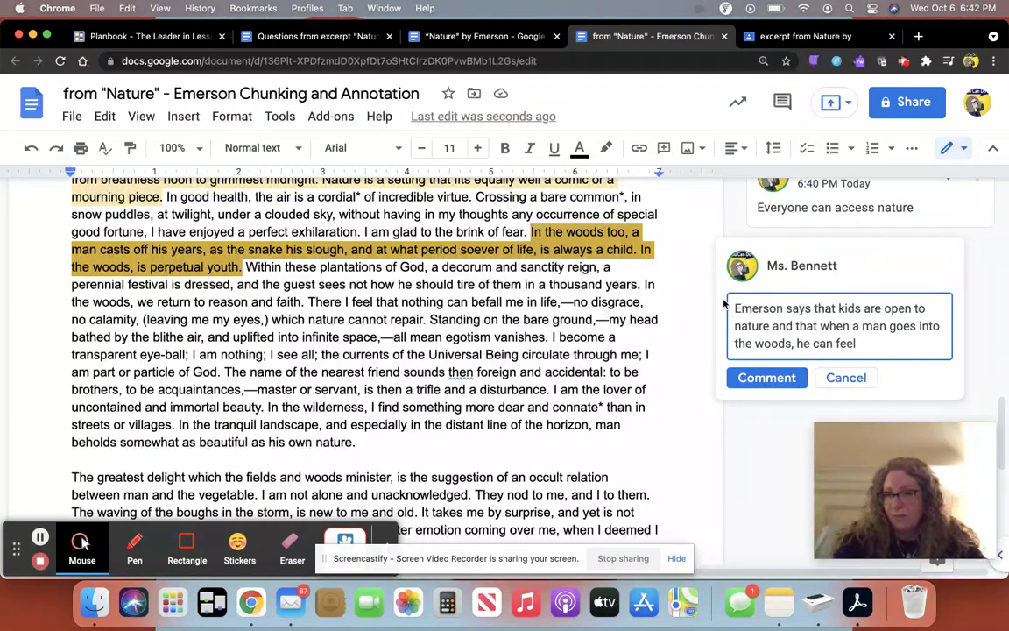
{"action": "type", "text": "the same"}
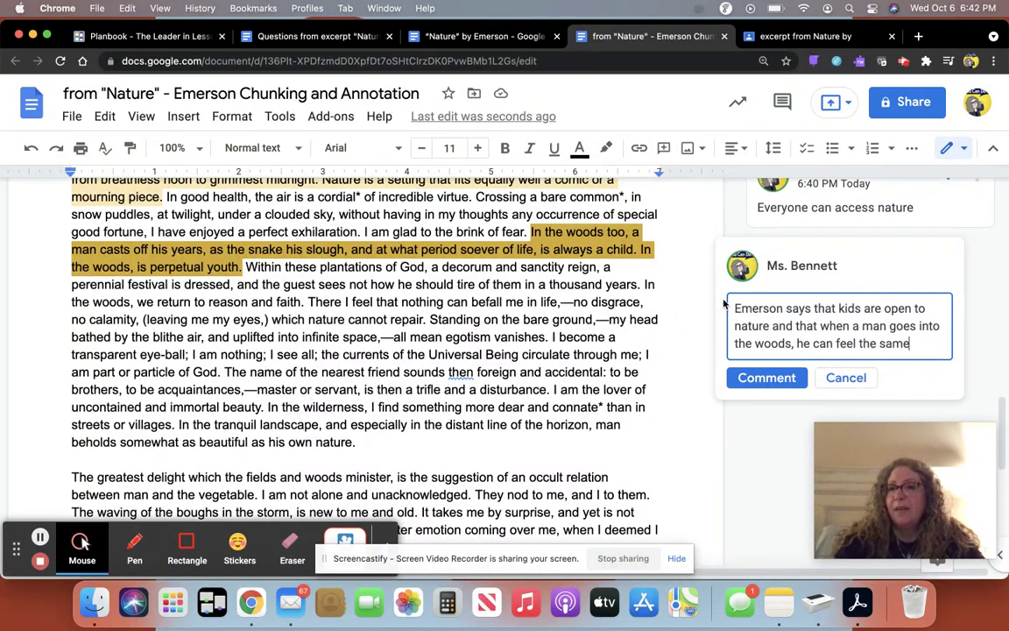
{"action": "type", "text": " excitement a "}
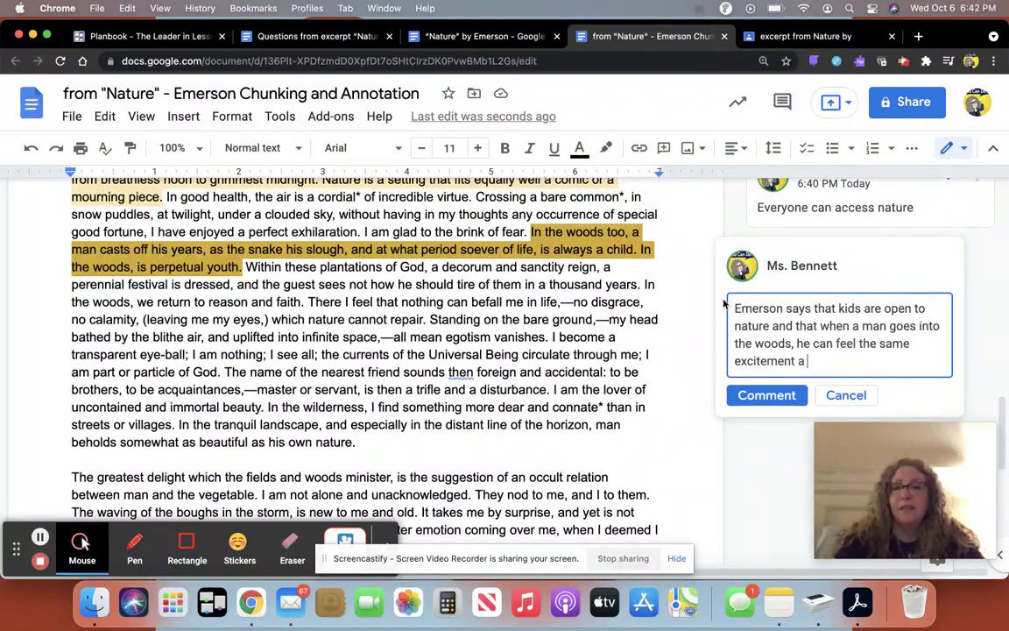
{"action": "type", "text": "child might fe"}
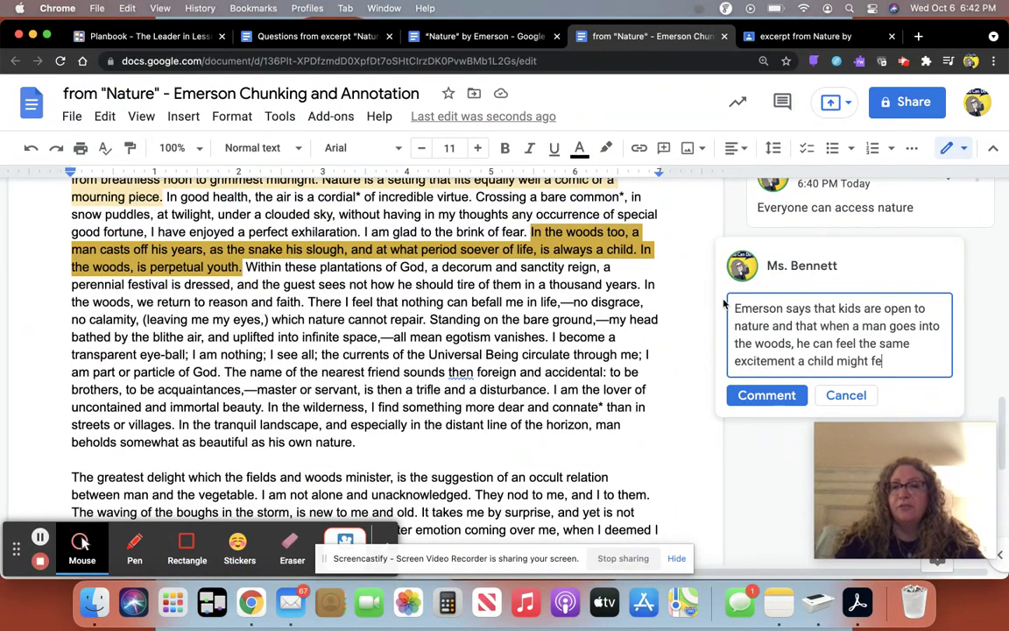
{"action": "type", "text": "el in nature."}
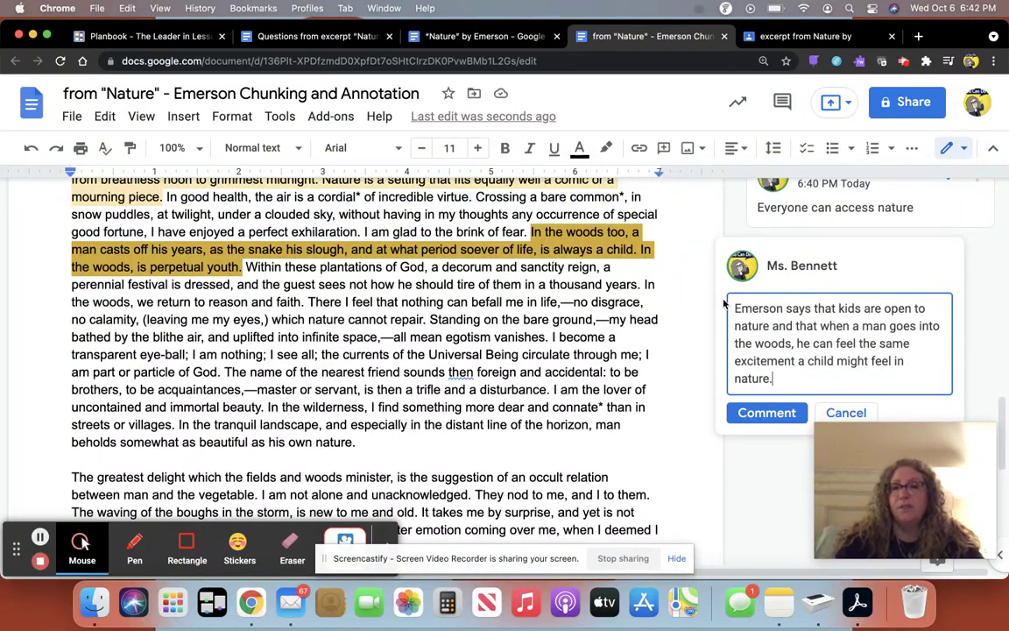
{"action": "left_click", "coordinate": [766, 412]}
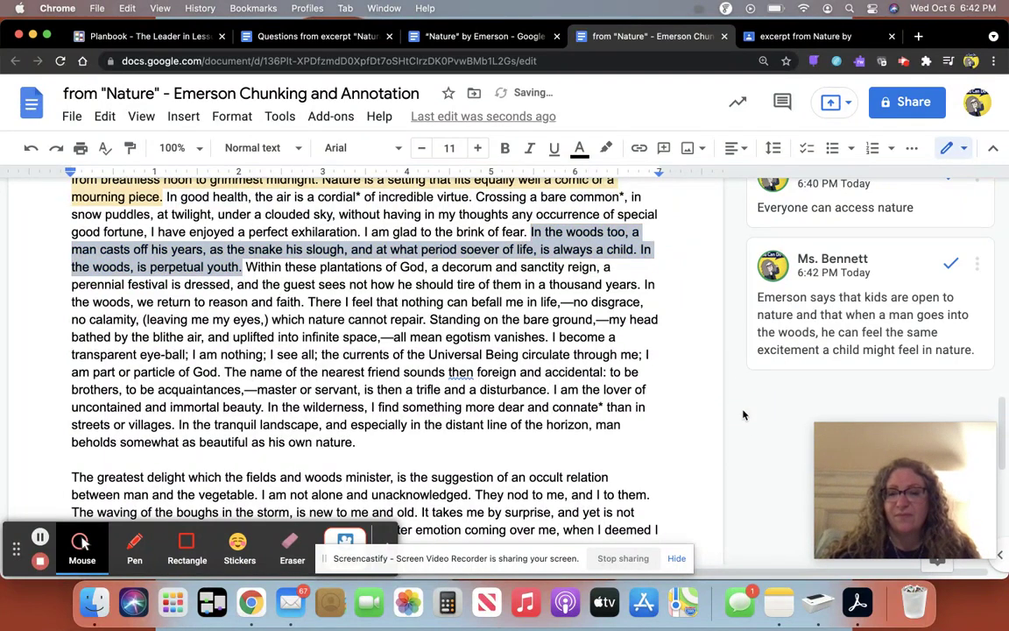
{"action": "left_click", "coordinate": [675, 378]}
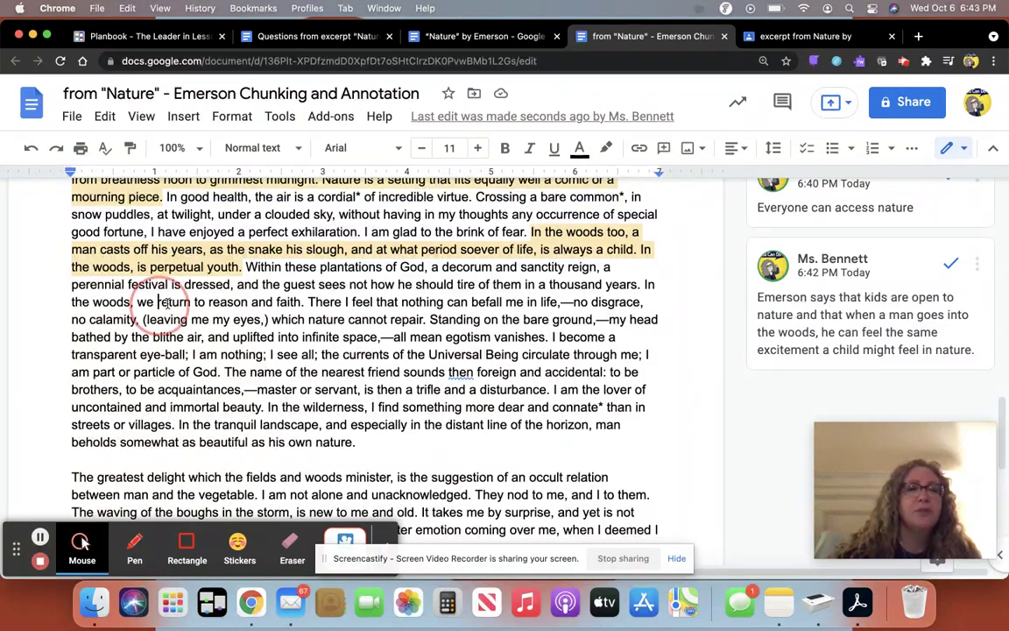
Bold the words "Universal Being" in the sentence about the transparent eye-ball
{"action": "left_click_drag", "start_coordinate": [157, 302], "coordinate": [300, 303]}
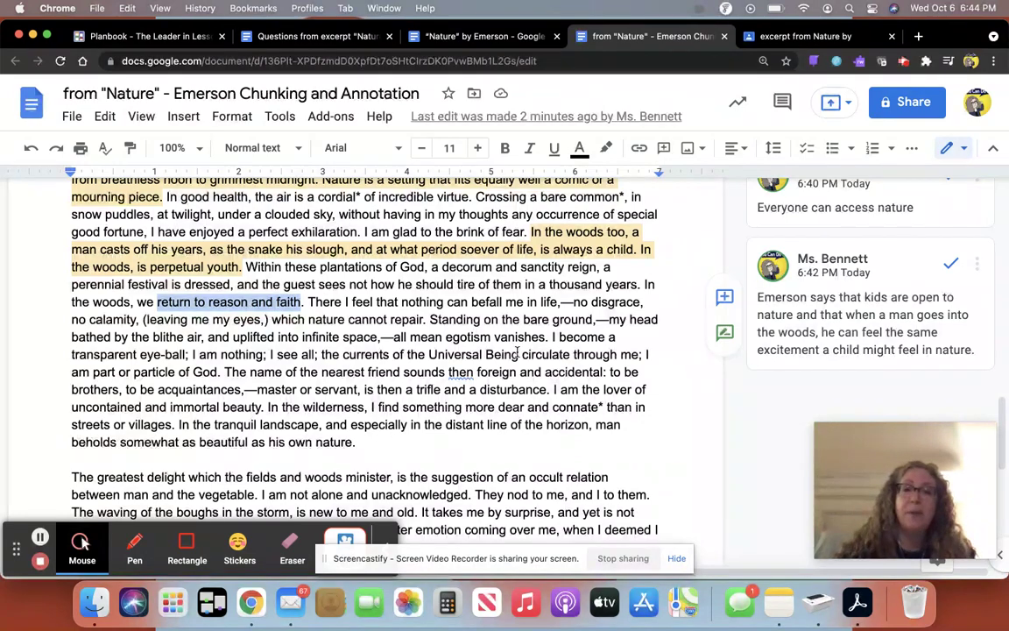
{"action": "left_click_drag", "start_coordinate": [518, 353], "coordinate": [430, 353]}
{"action": "left_click", "coordinate": [505, 147]}
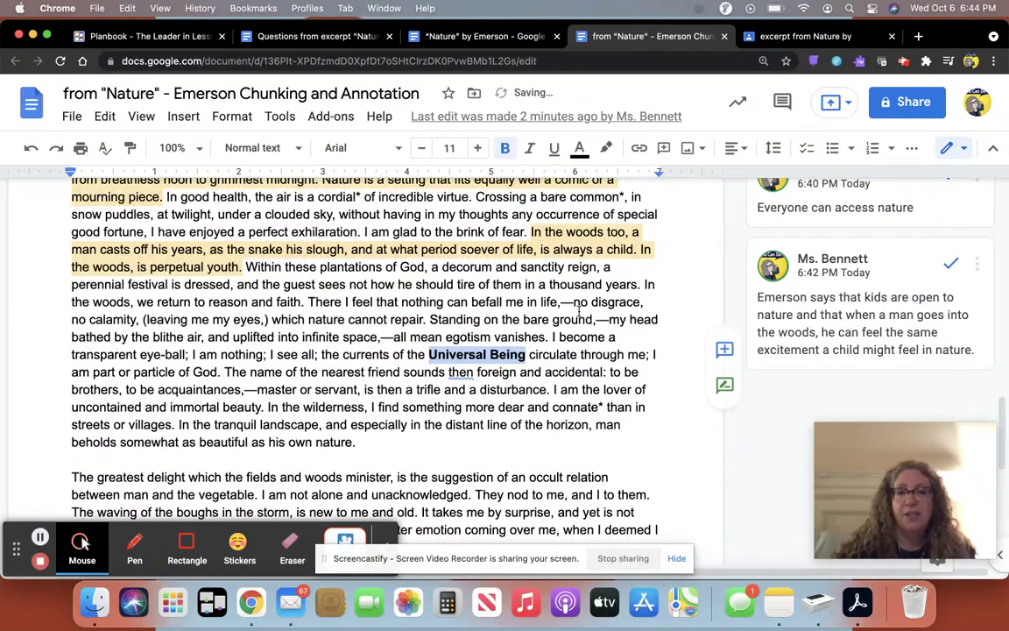
{"action": "left_click", "coordinate": [586, 337]}
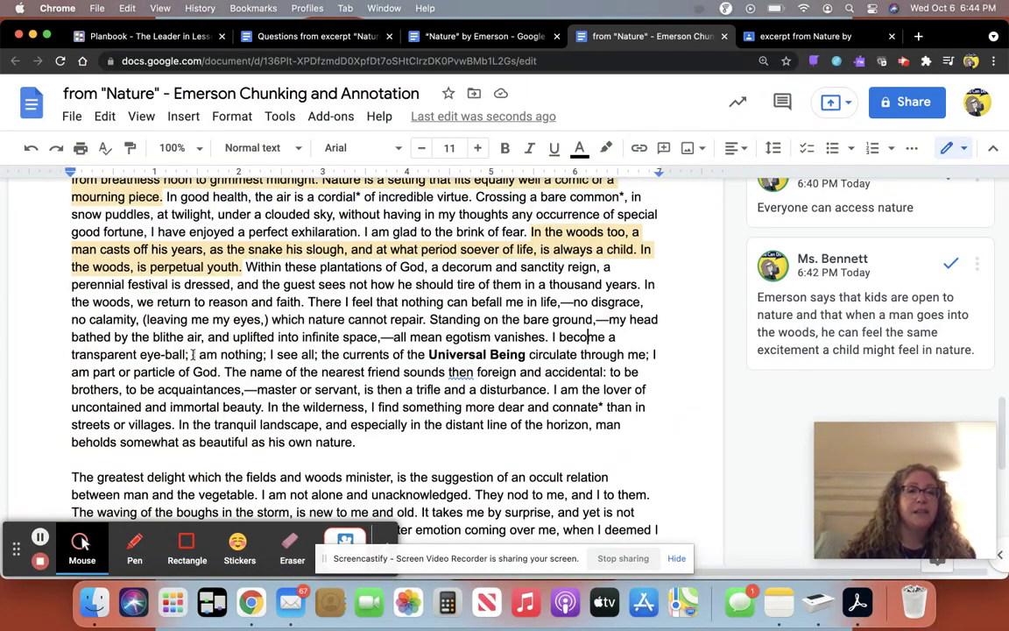
Bold the phrases "I am nothing; I see all;" and "egotism vanishes" in the same paragraph
{"action": "left_click_drag", "start_coordinate": [194, 354], "coordinate": [321, 354]}
{"action": "left_click", "coordinate": [504, 151]}
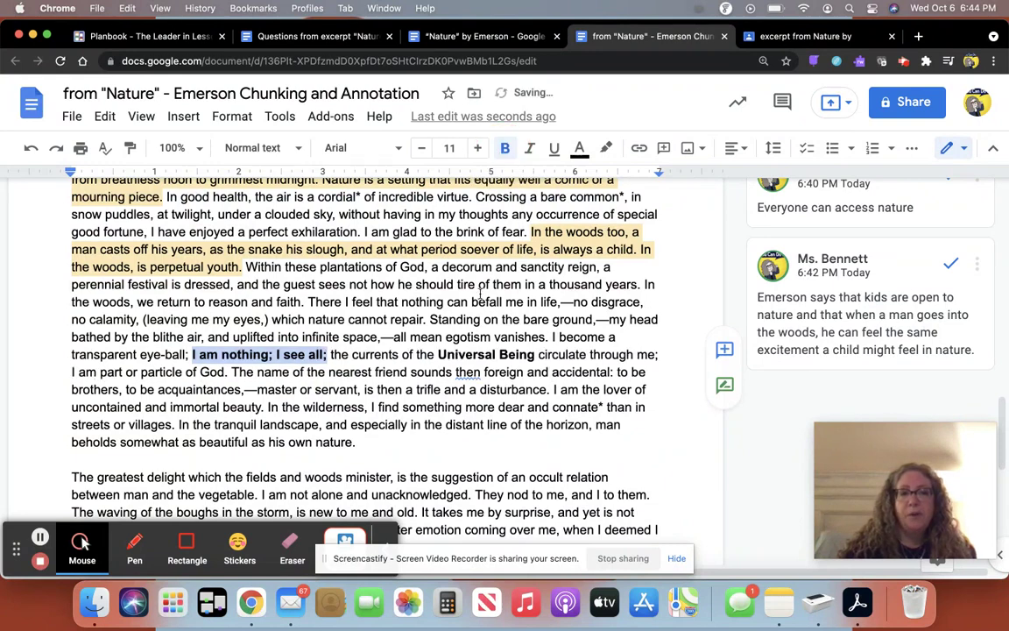
{"action": "left_click", "coordinate": [481, 307]}
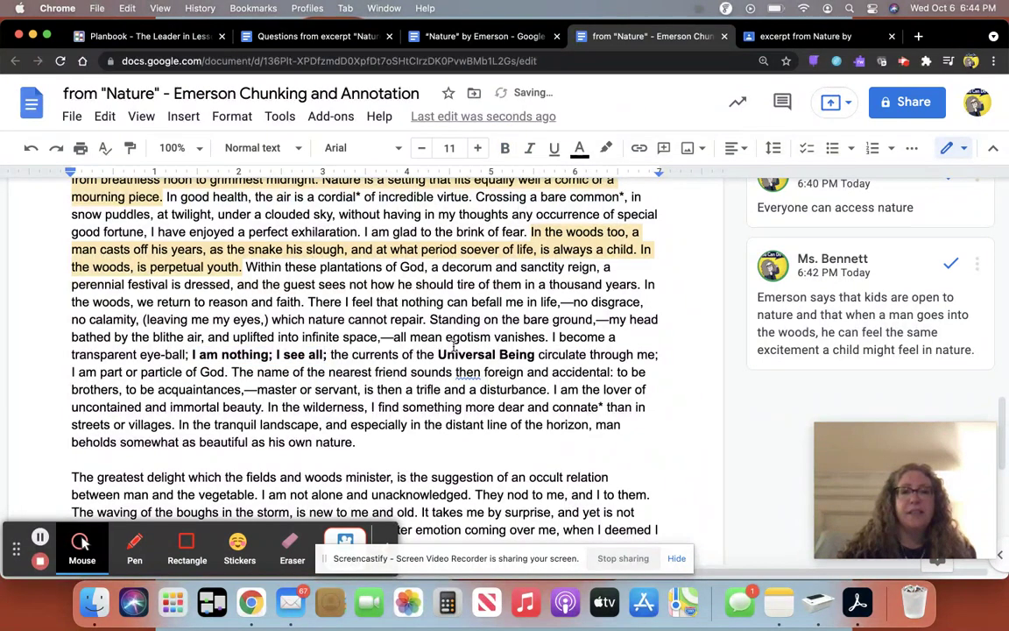
{"action": "left_click_drag", "start_coordinate": [445, 337], "coordinate": [543, 340]}
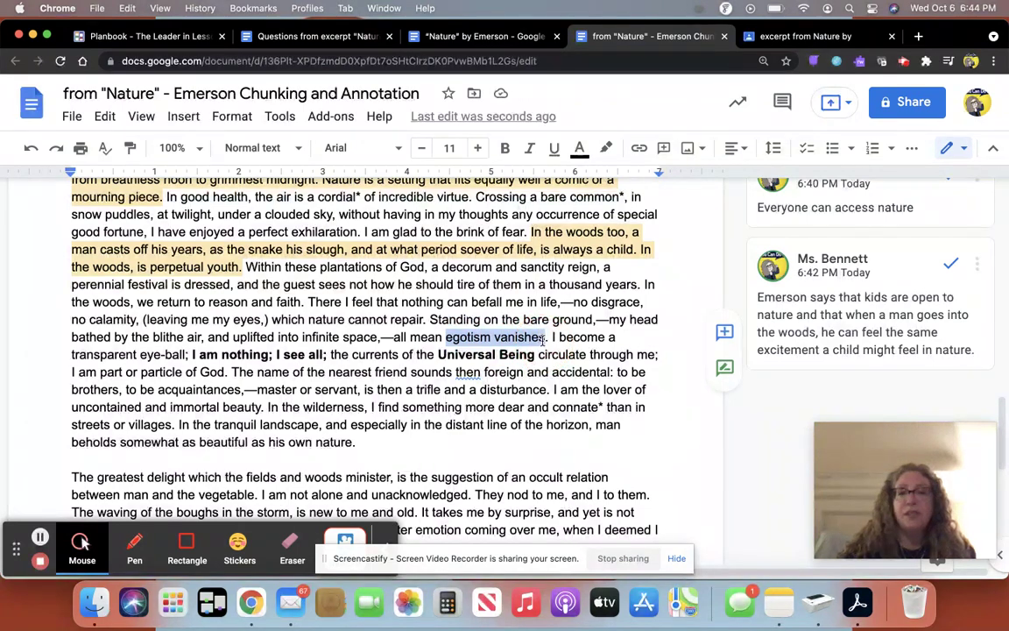
{"action": "left_click", "coordinate": [512, 152]}
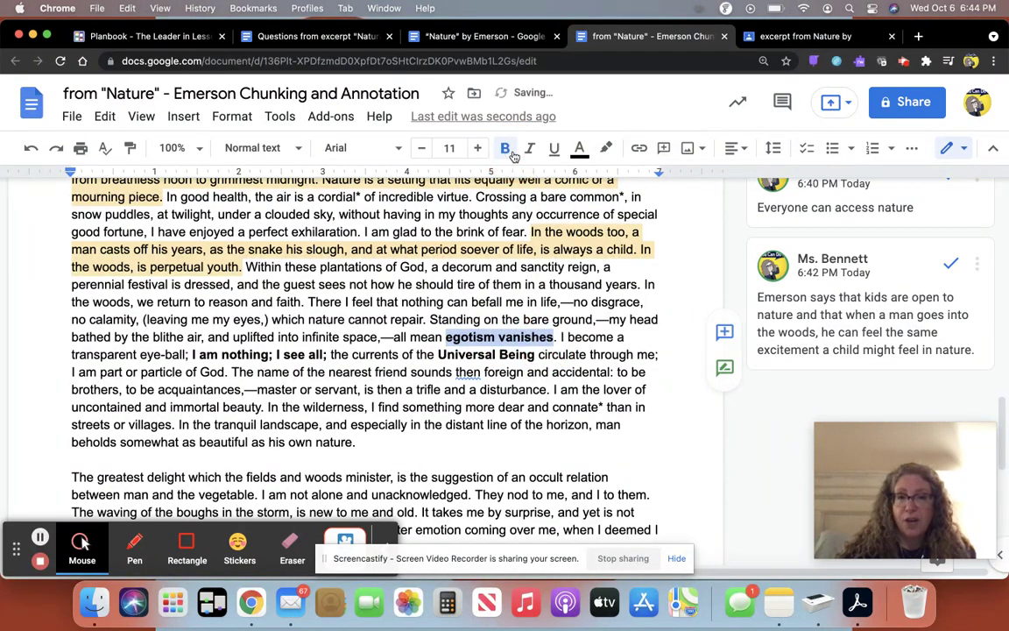
{"action": "left_click", "coordinate": [519, 343]}
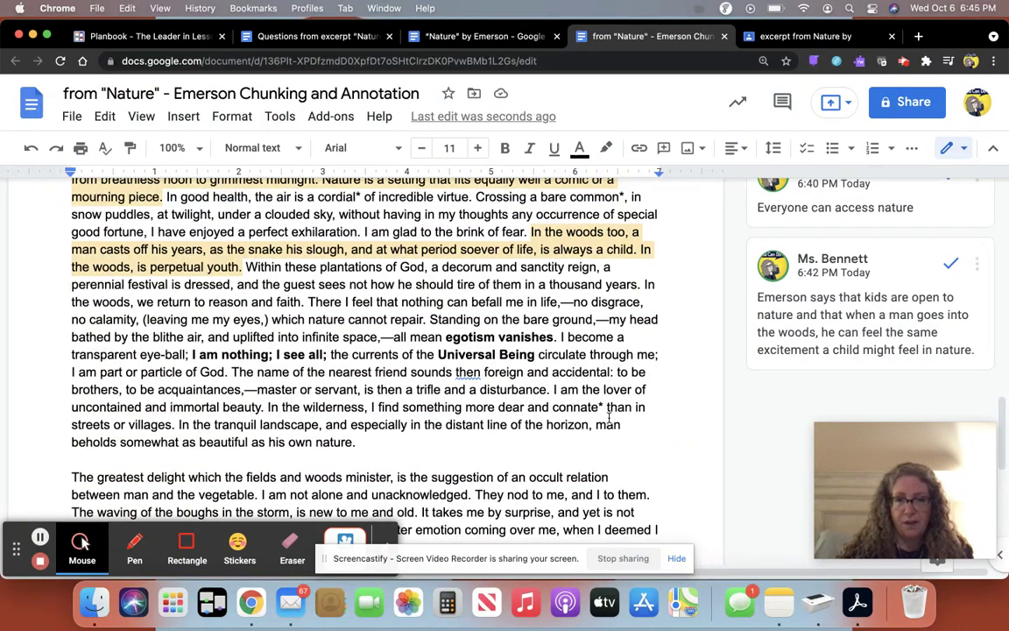
Start a comment on "reason and faith" reading "Emerson says that when a person goes into nature he see"
{"action": "scroll", "coordinate": [613, 414], "scroll_direction": "down", "scroll_amount": 2}
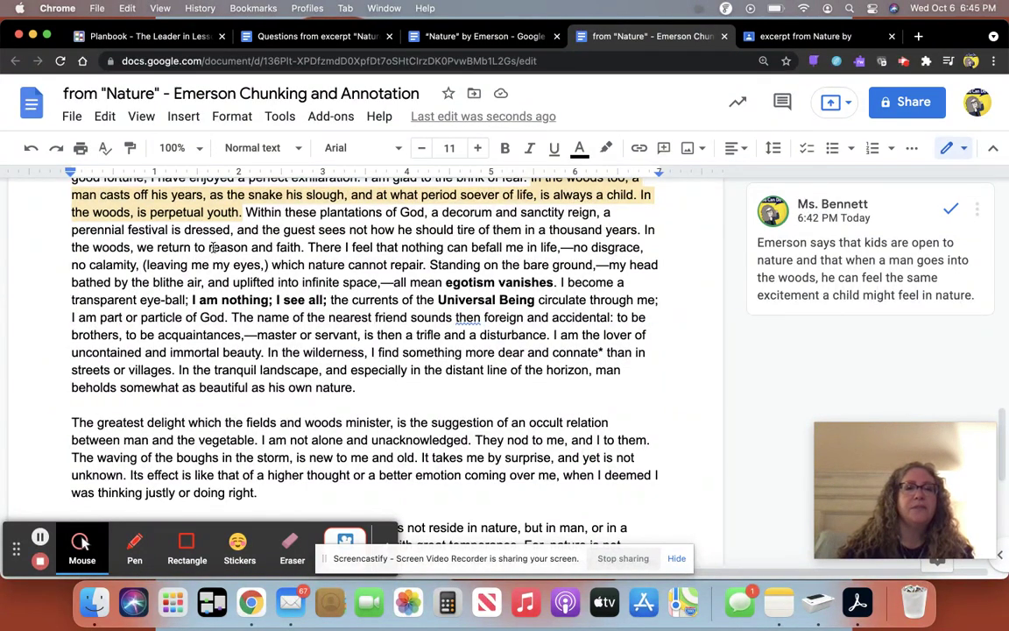
{"action": "left_click_drag", "start_coordinate": [208, 248], "coordinate": [301, 250]}
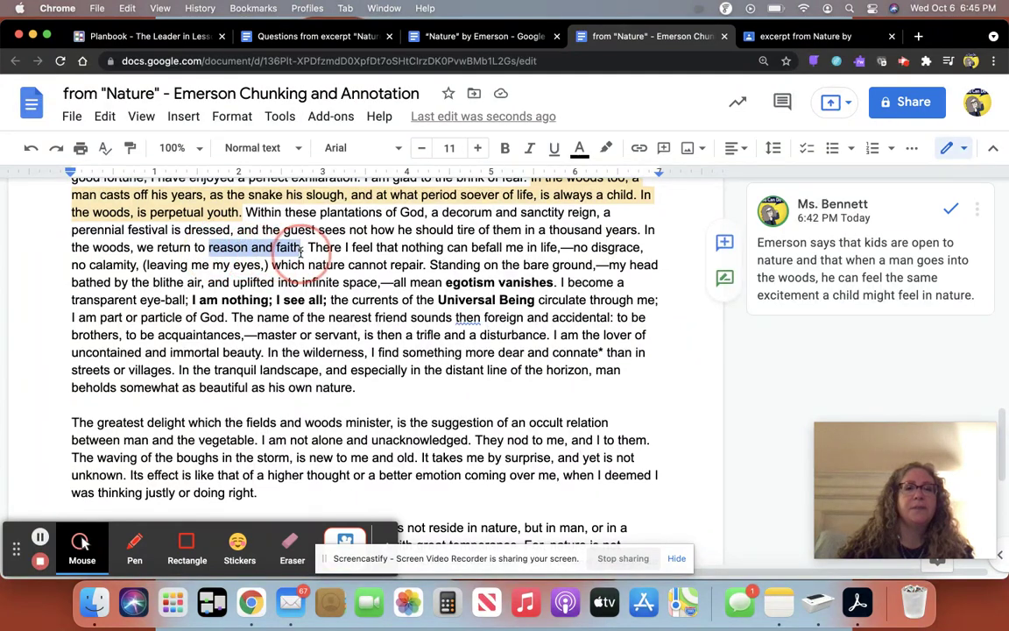
{"action": "left_click", "coordinate": [722, 242]}
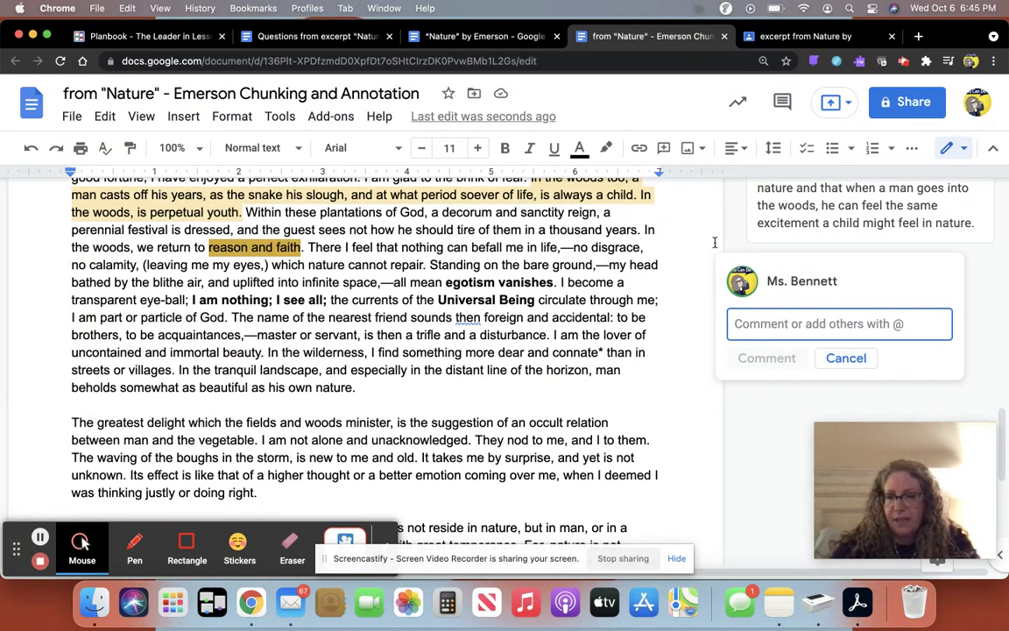
{"action": "type", "text": "Emerson "}
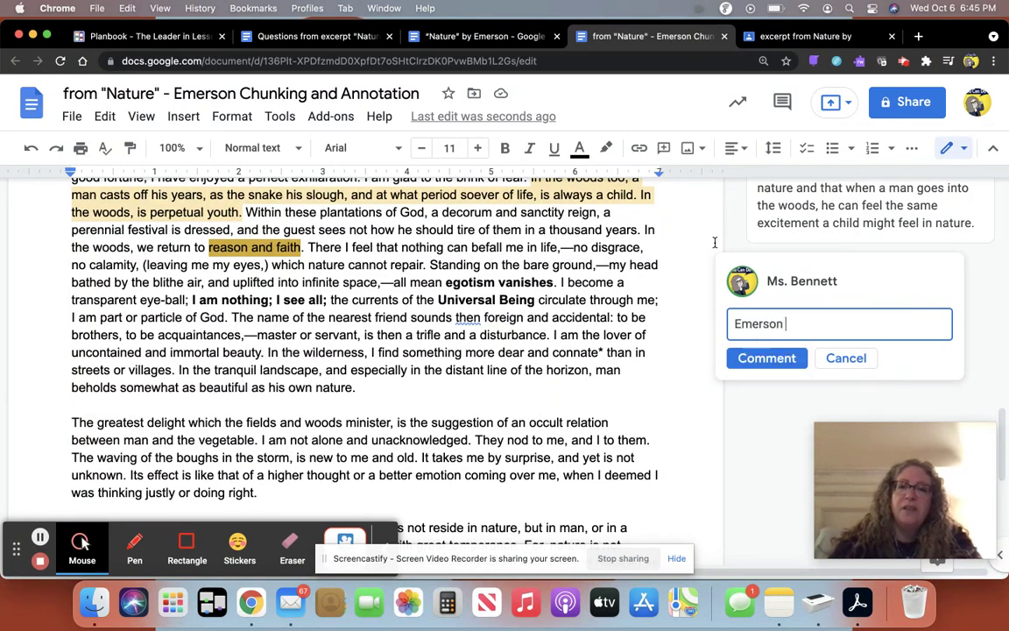
{"action": "type", "text": "says that when"}
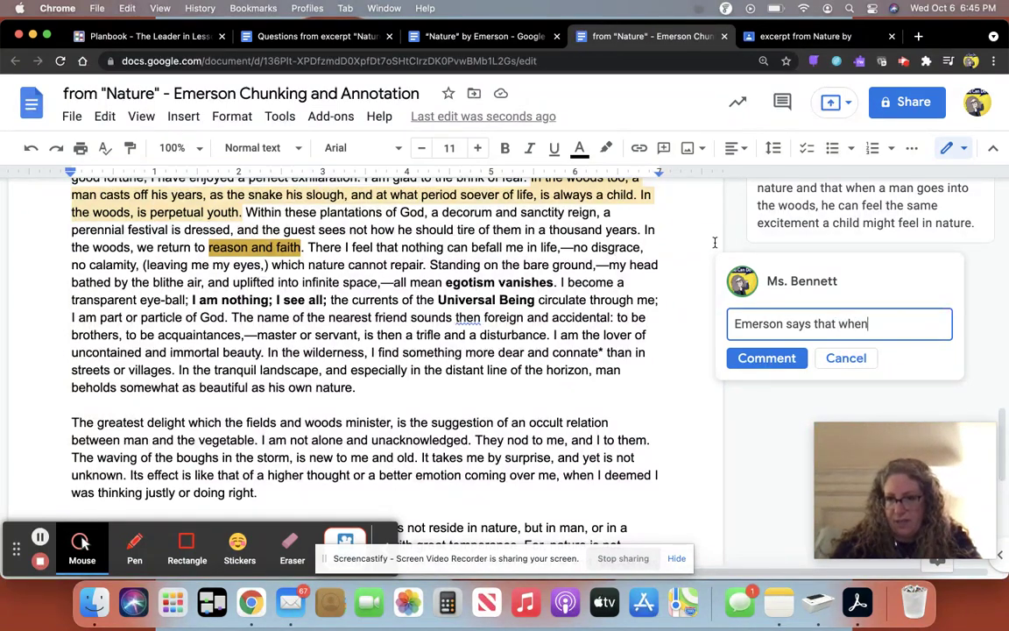
{"action": "type", "text": " a person "}
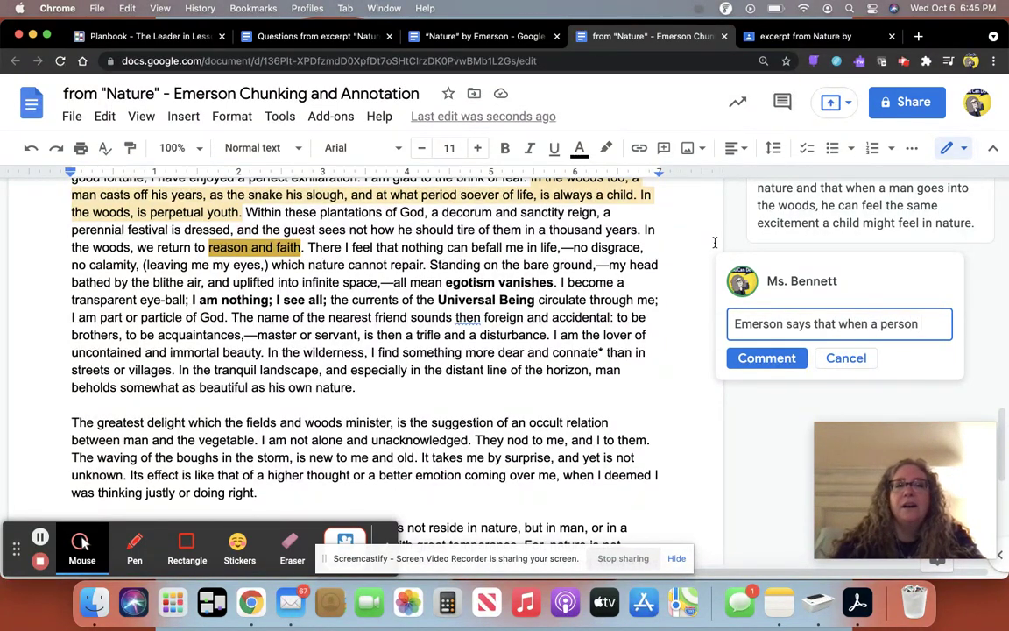
{"action": "type", "text": "goes into "}
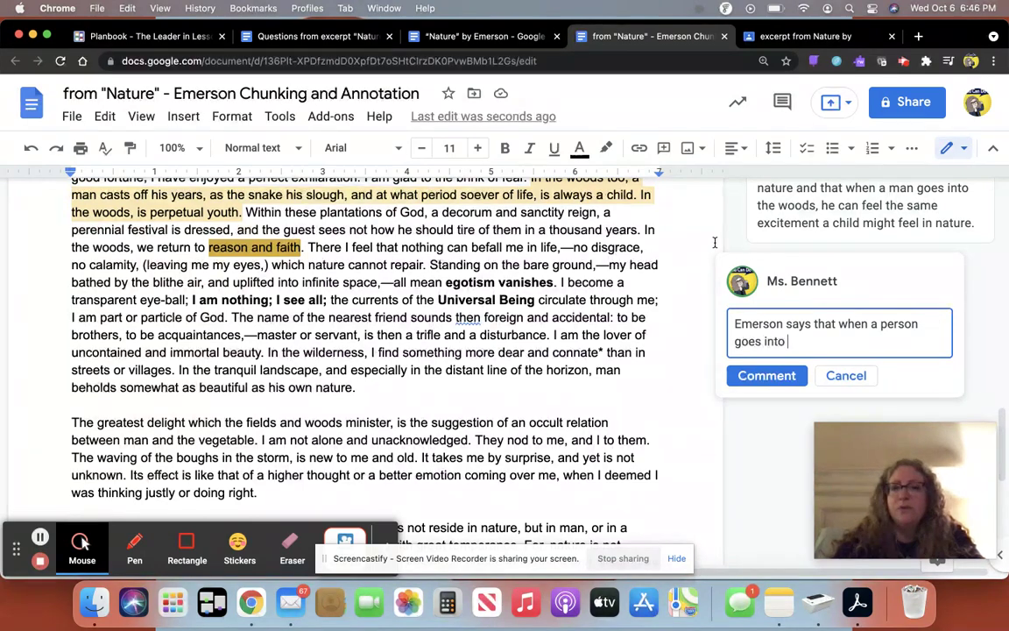
{"action": "type", "text": "nature"}
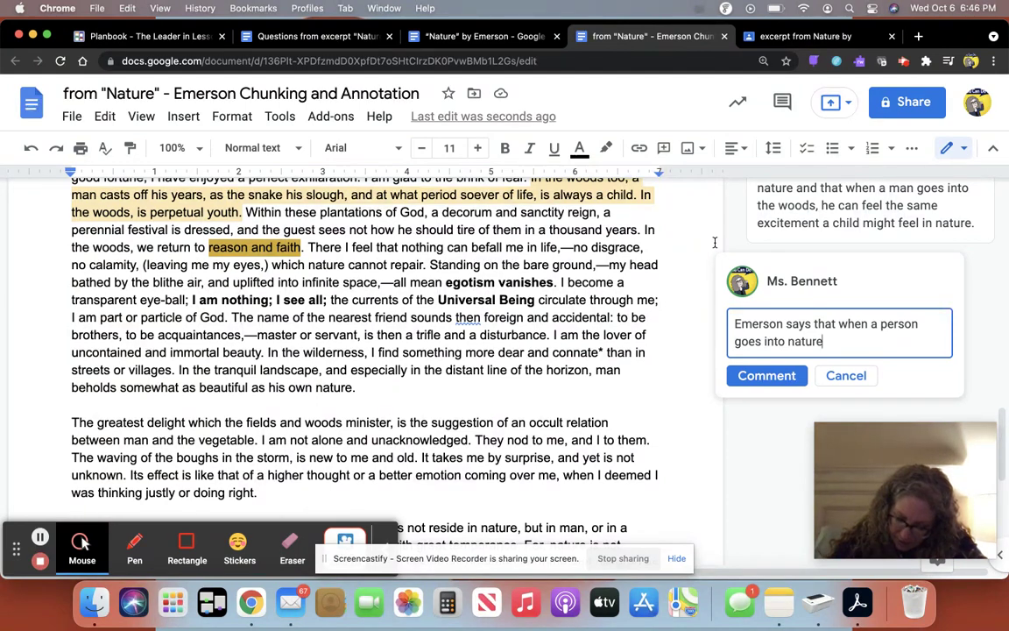
{"action": "type", "text": "he "}
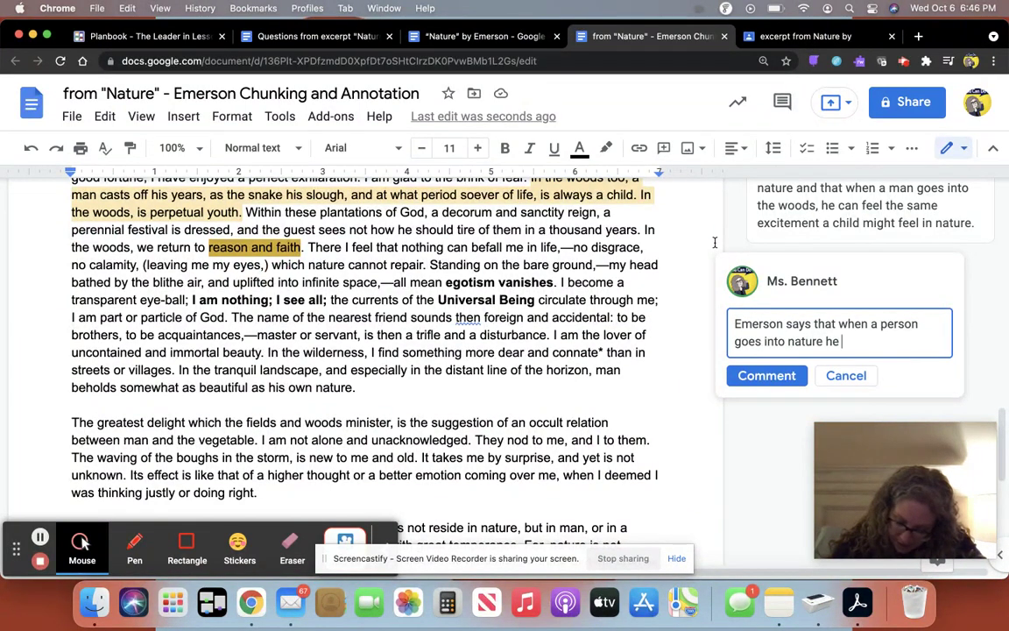
{"action": "type", "text": "see "}
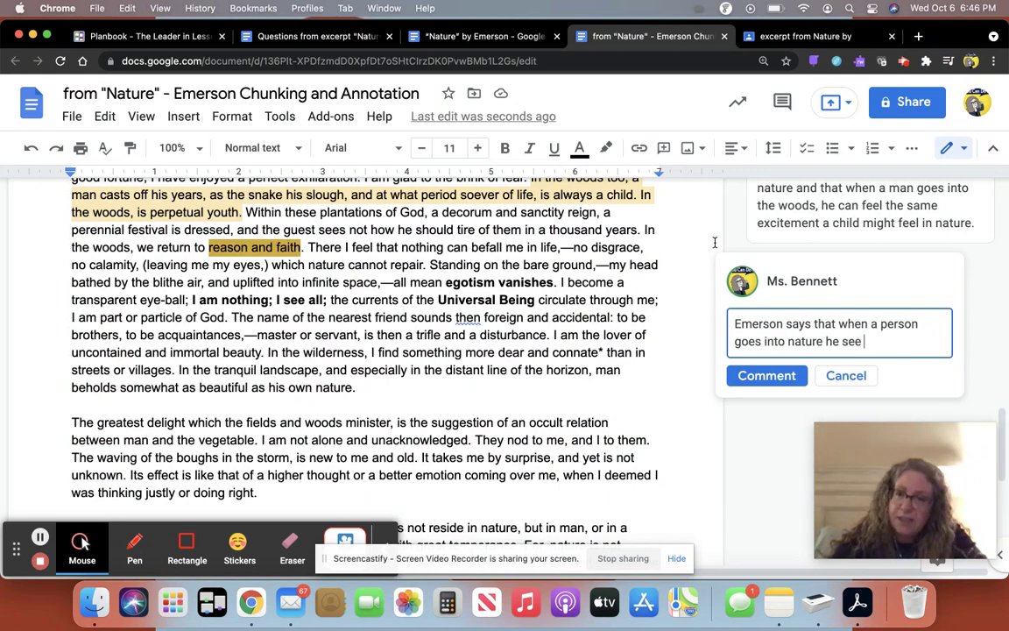
Continue the "reason and faith" comment with "that his role is to look at the world with his own thinking and trust himself"
{"action": "type", "text": "that his role is to"}
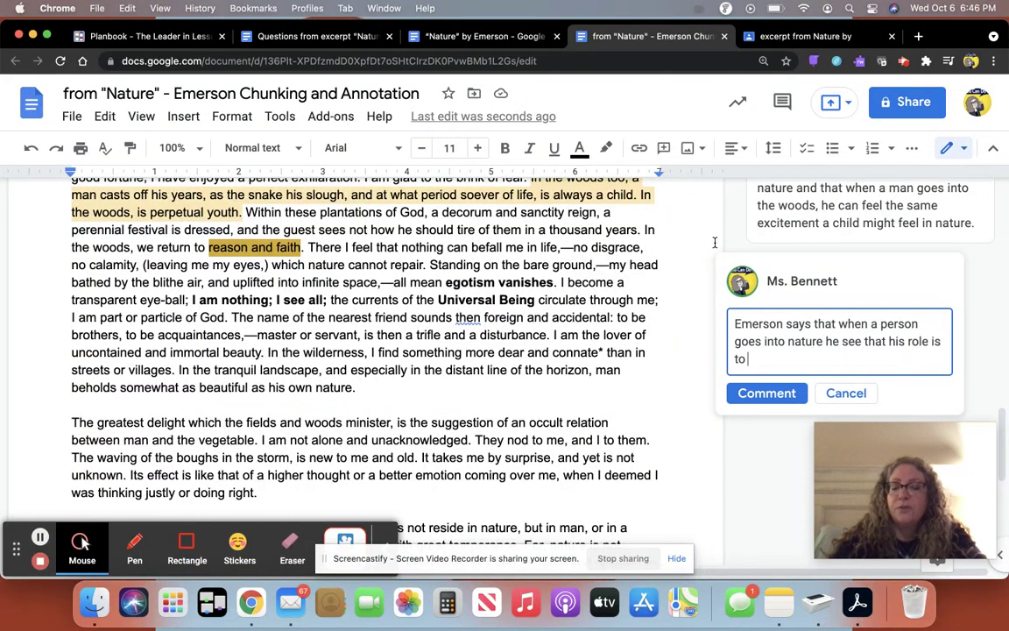
{"action": "type", "text": " look at the w"}
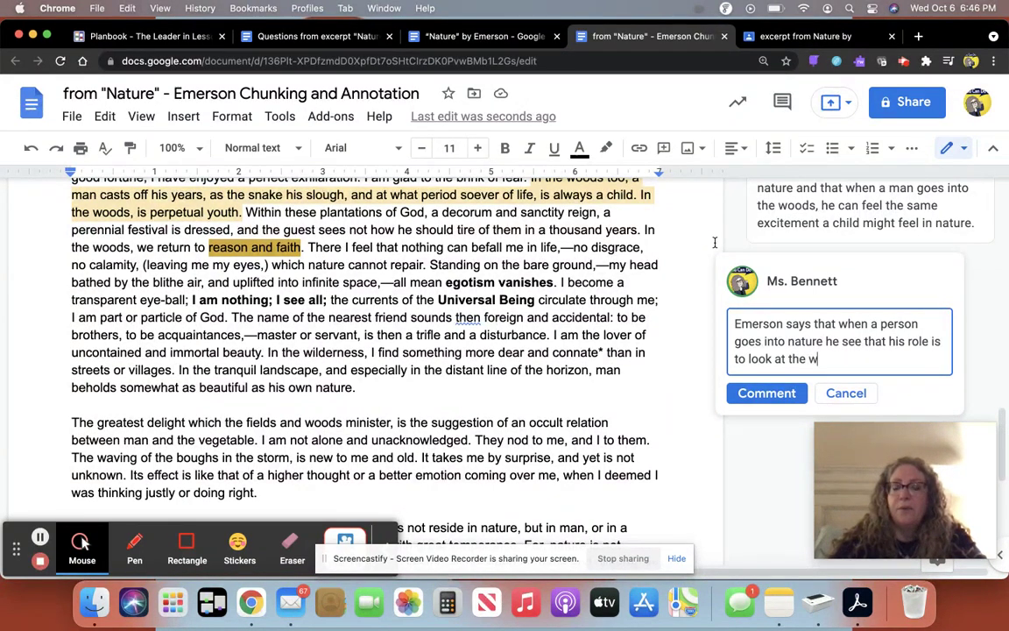
{"action": "type", "text": "orld with"}
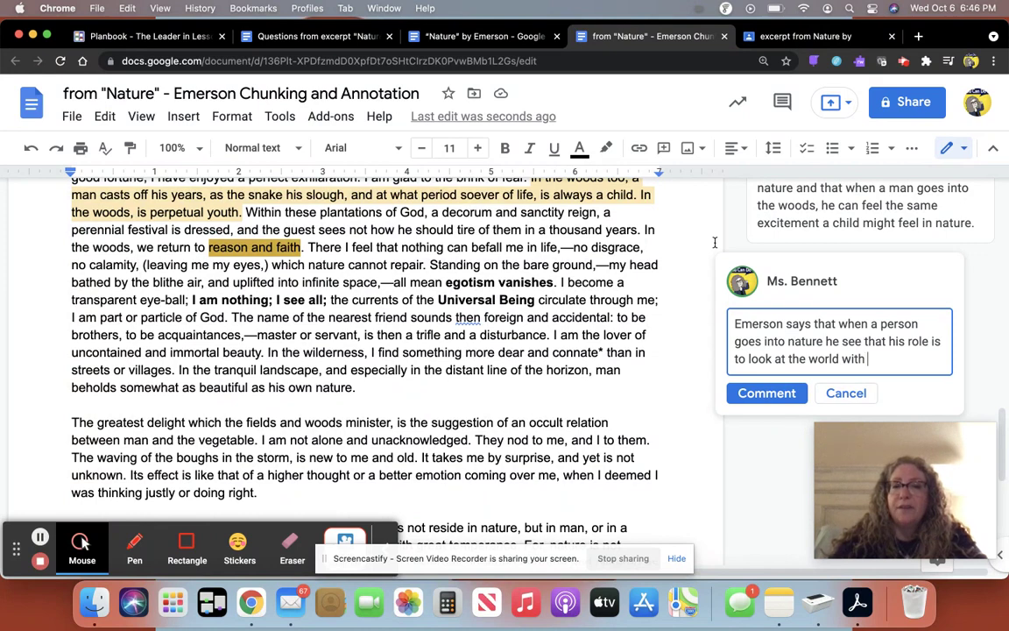
{"action": "type", "text": " his own "}
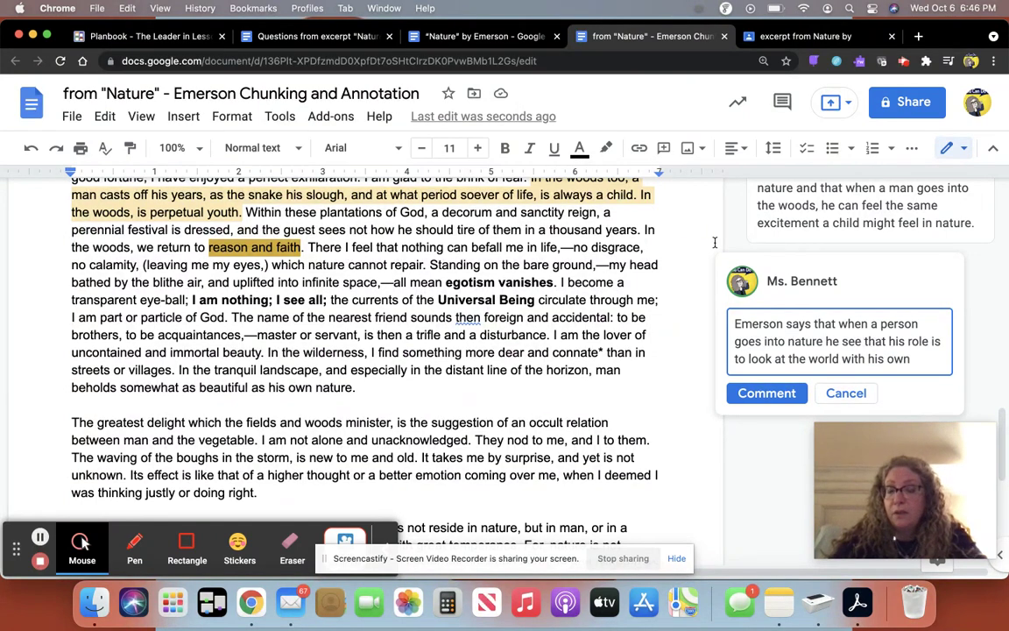
{"action": "type", "text": "thin"}
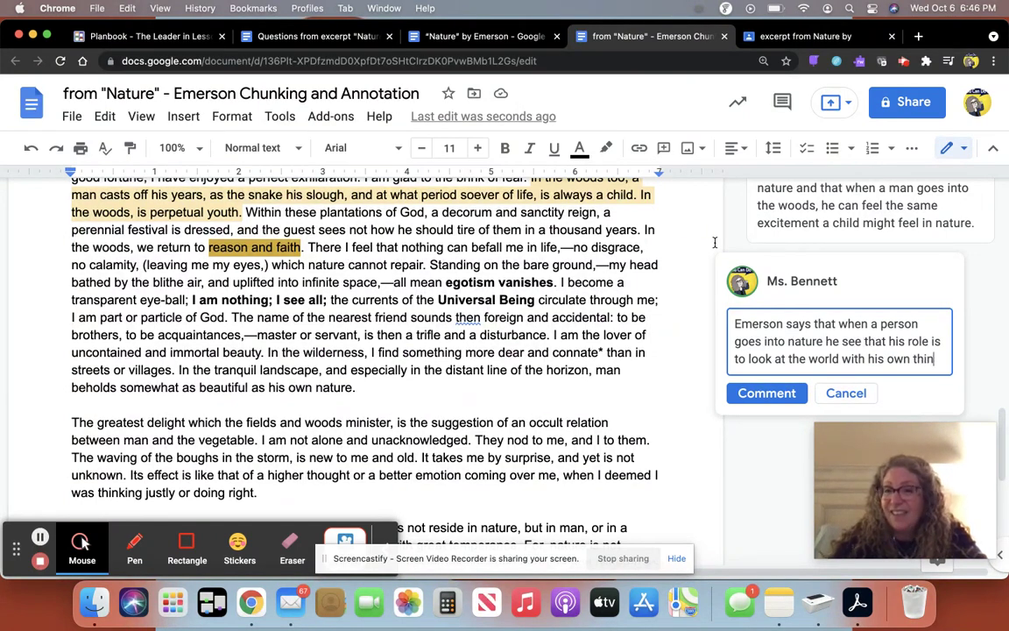
{"action": "type", "text": "king and "}
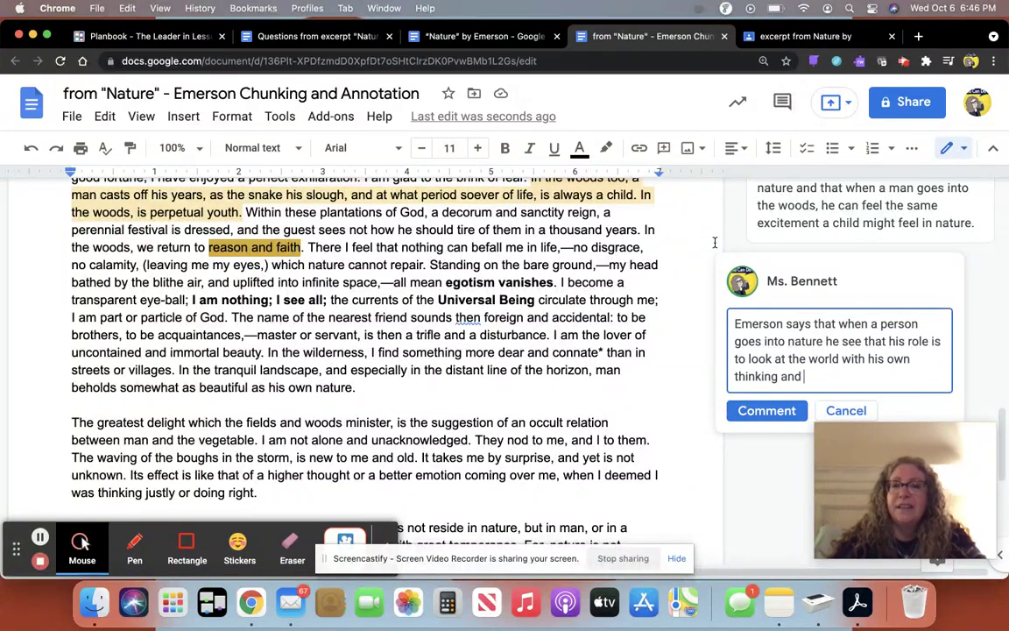
{"action": "type", "text": "trust that"}
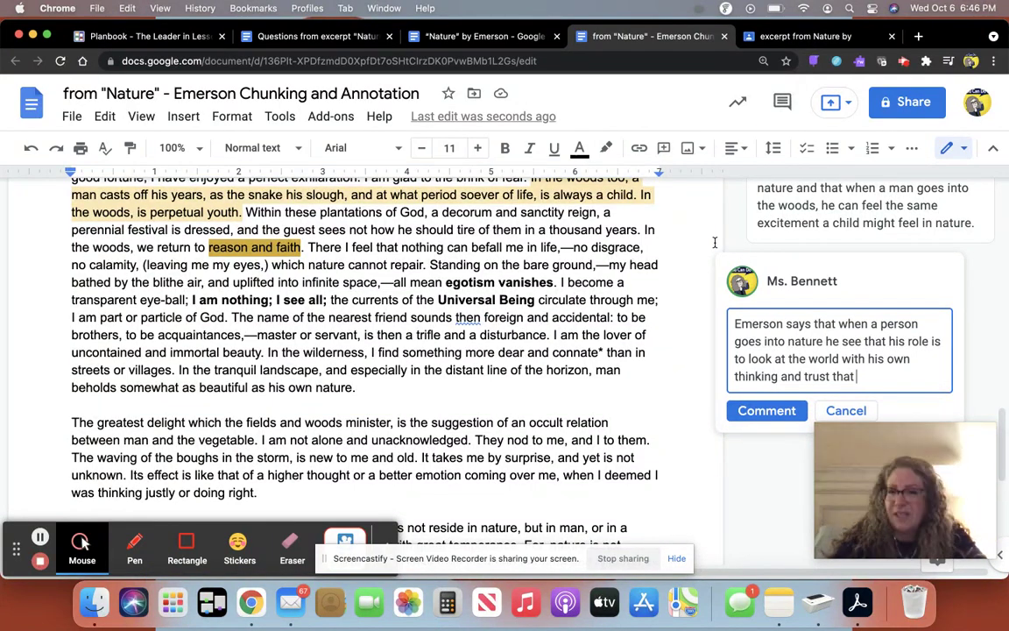
{"action": "key", "text": "BackSpace"}
{"action": "key", "text": "BackSpace"}
{"action": "key", "text": "BackSpace"}
{"action": "type", "text": "himself"}
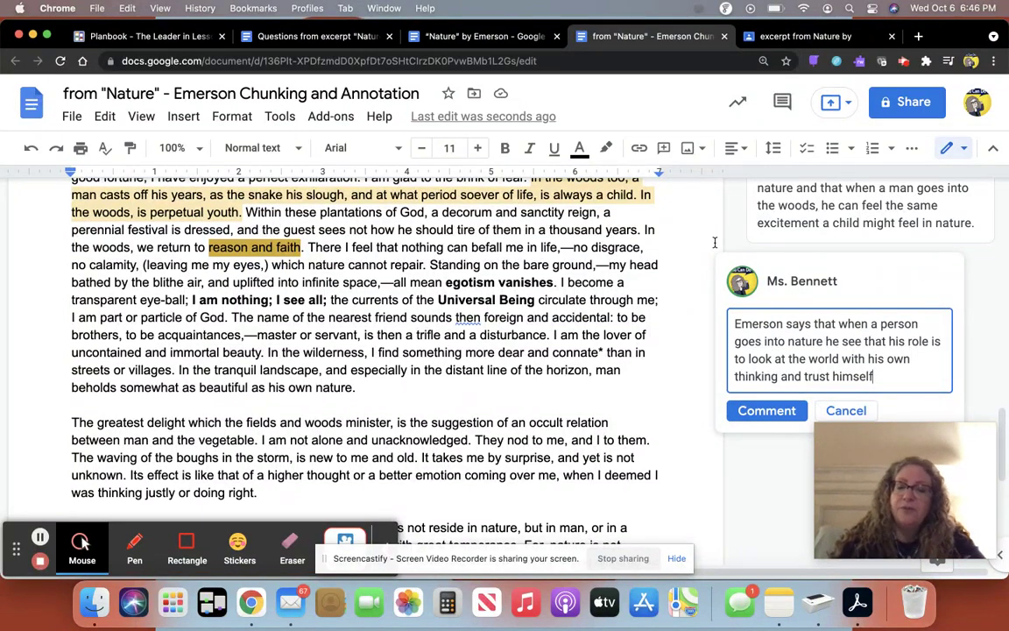
Add "He can appreciate what he sees because he is only using his own thinking and trusting himself" to the comment and post it
{"action": "type", "text": ". He can appre"}
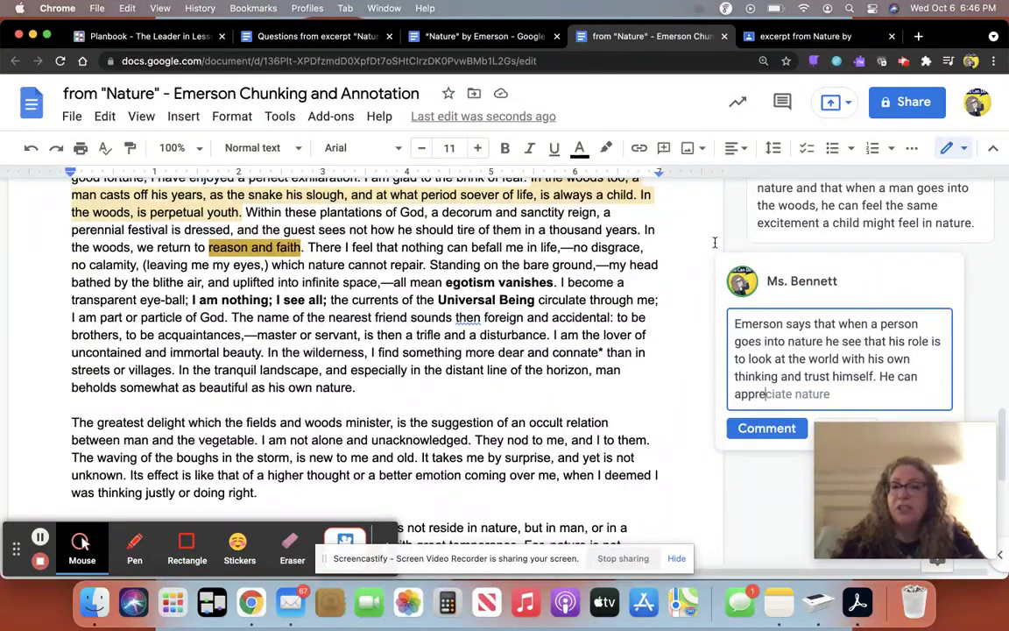
{"action": "type", "text": "ciate what "}
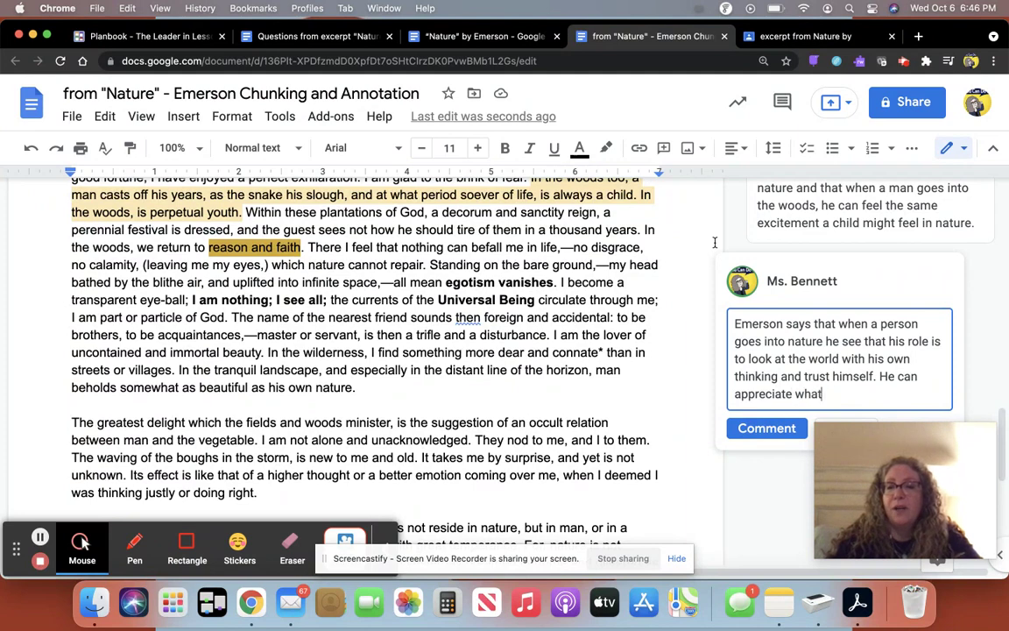
{"action": "type", "text": "he sees bec"}
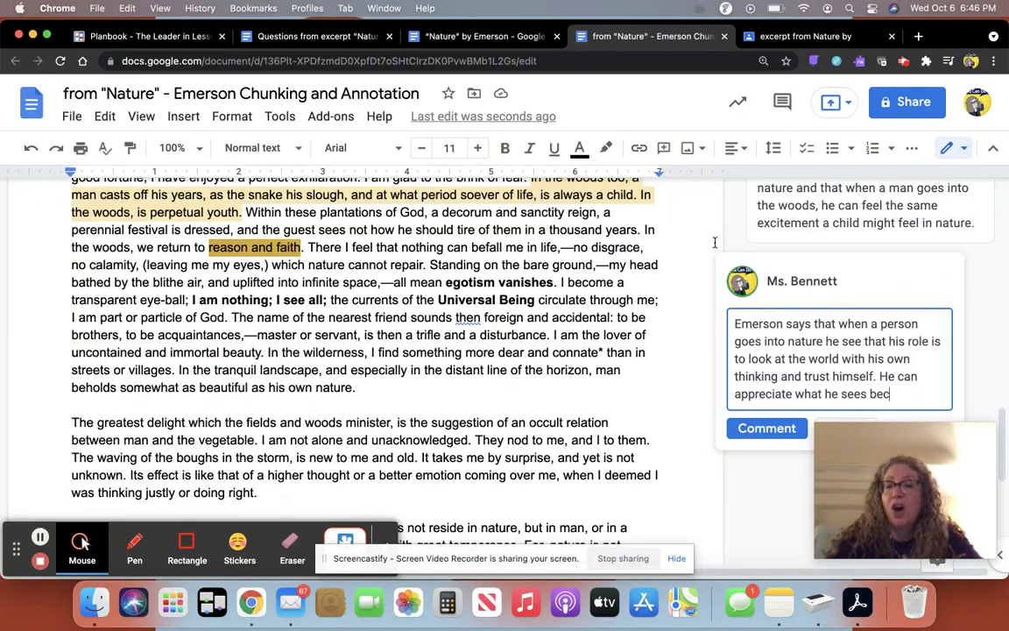
{"action": "type", "text": "ause he is on"}
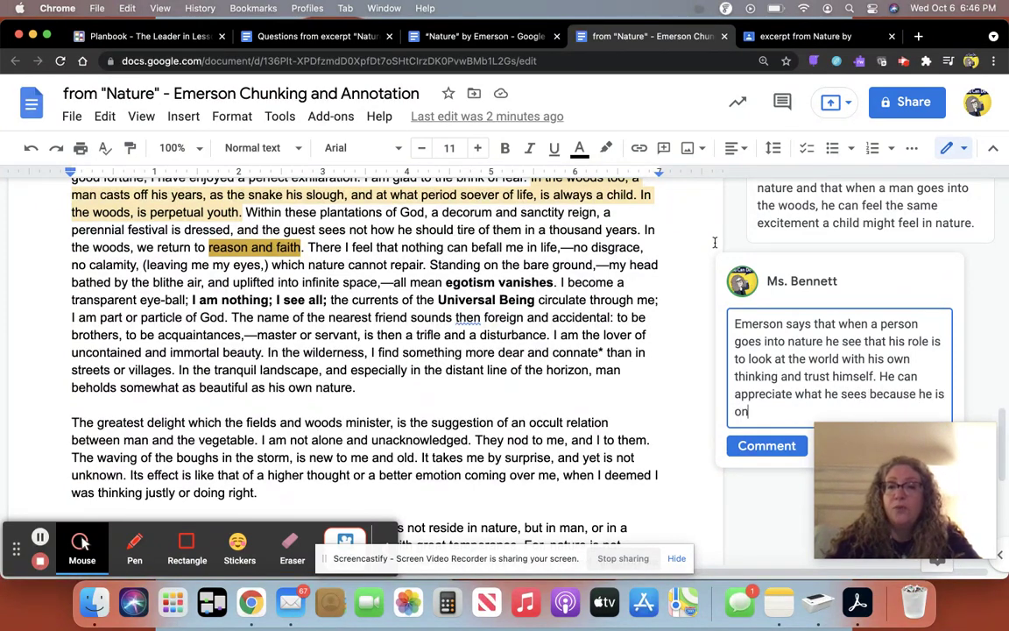
{"action": "type", "text": "ly thi"}
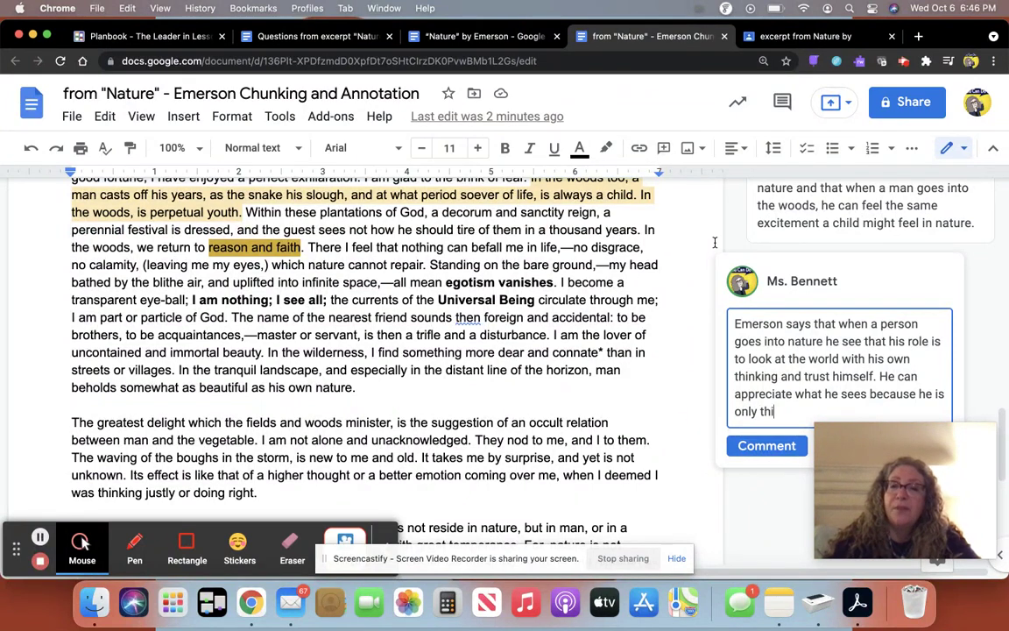
{"action": "type", "text": "nk"}
{"action": "key", "text": "BackSpace"}
{"action": "key", "text": "BackSpace"}
{"action": "key", "text": "BackSpace"}
{"action": "key", "text": "BackSpace"}
{"action": "key", "text": "BackSpace"}
{"action": "type", "text": "using his own t"}
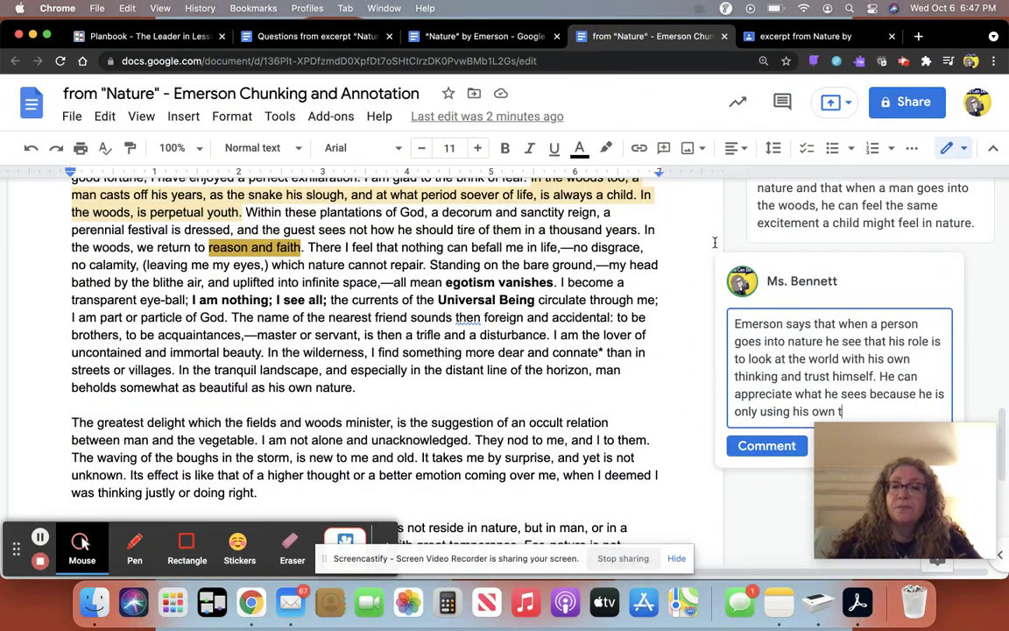
{"action": "type", "text": "hinking and"}
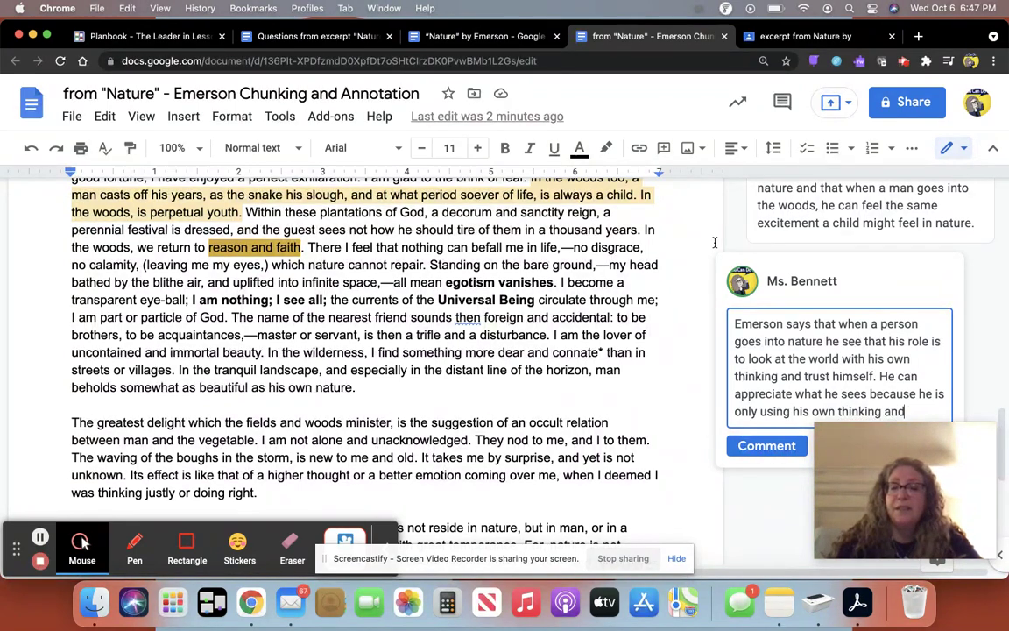
{"action": "type", "text": " trusting him"}
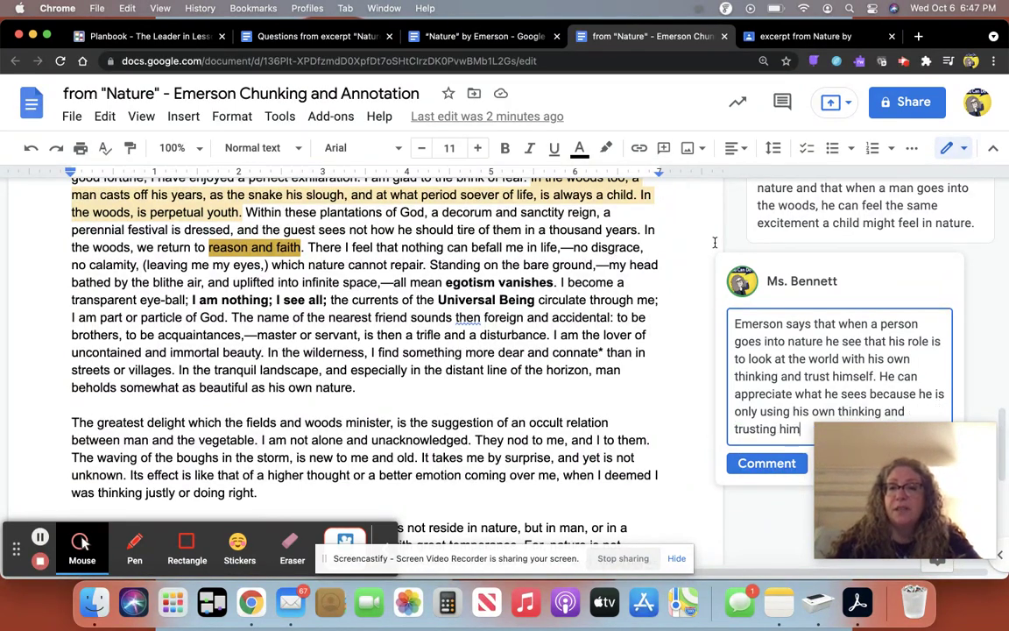
{"action": "type", "text": "se"}
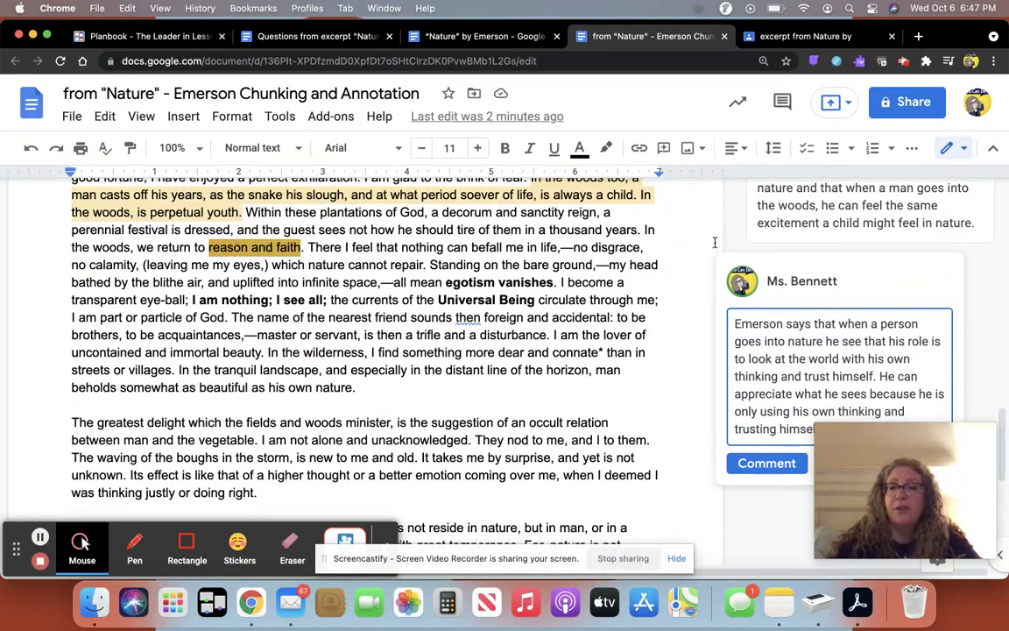
{"action": "left_click", "coordinate": [751, 463]}
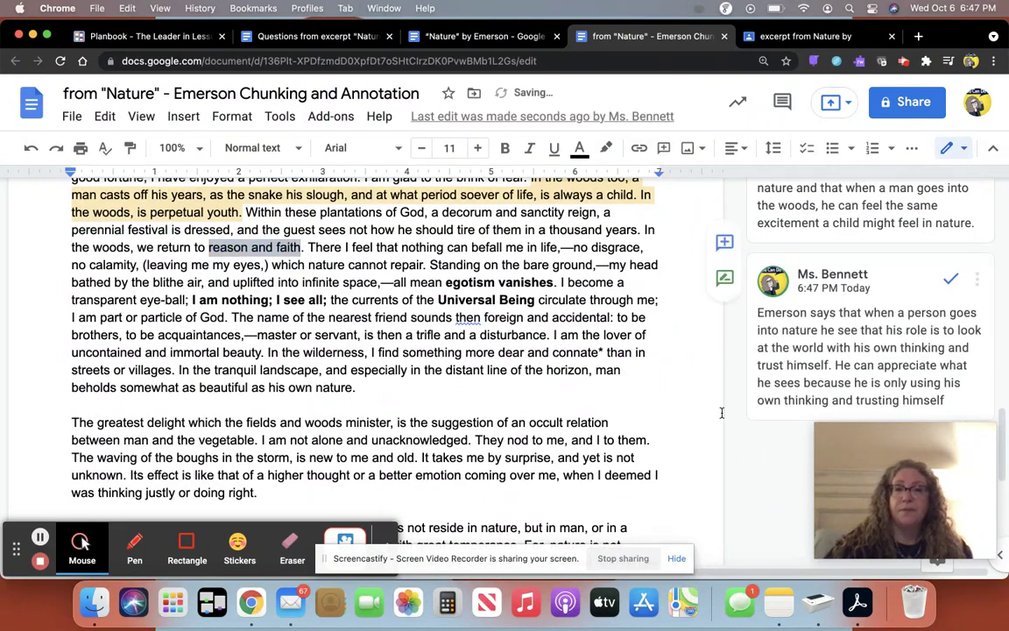
Start a comment on the sentences "I am not alone and unacknowledged. They nod to me, and I to them."
{"action": "scroll", "coordinate": [722, 412], "scroll_direction": "down", "scroll_amount": 2}
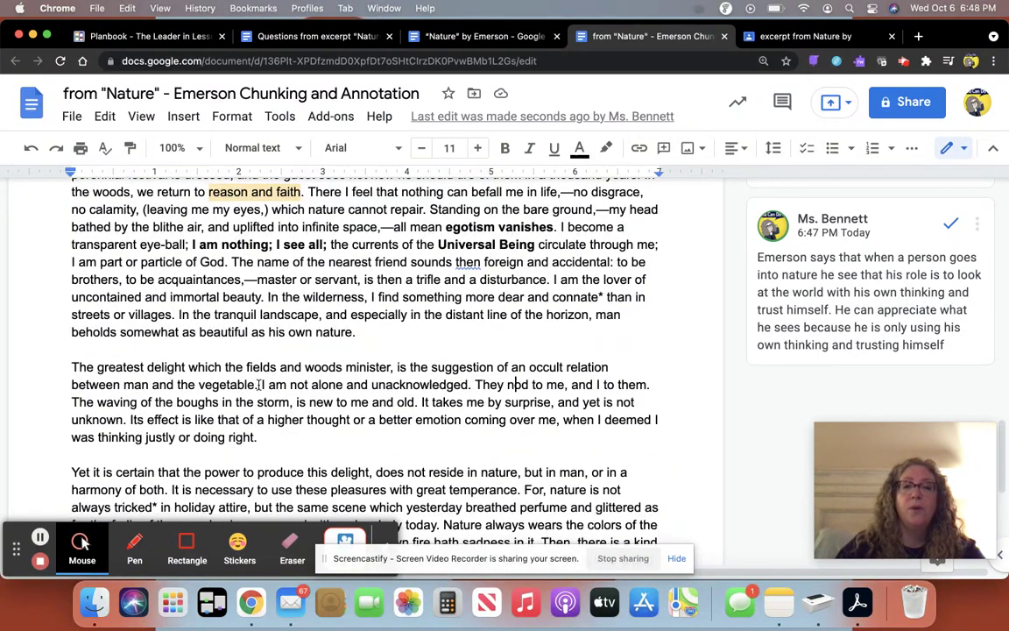
{"action": "left_click_drag", "start_coordinate": [260, 385], "coordinate": [427, 385]}
{"action": "left_click_drag", "start_coordinate": [493, 397], "coordinate": [709, 376]}
{"action": "left_click", "coordinate": [723, 379]}
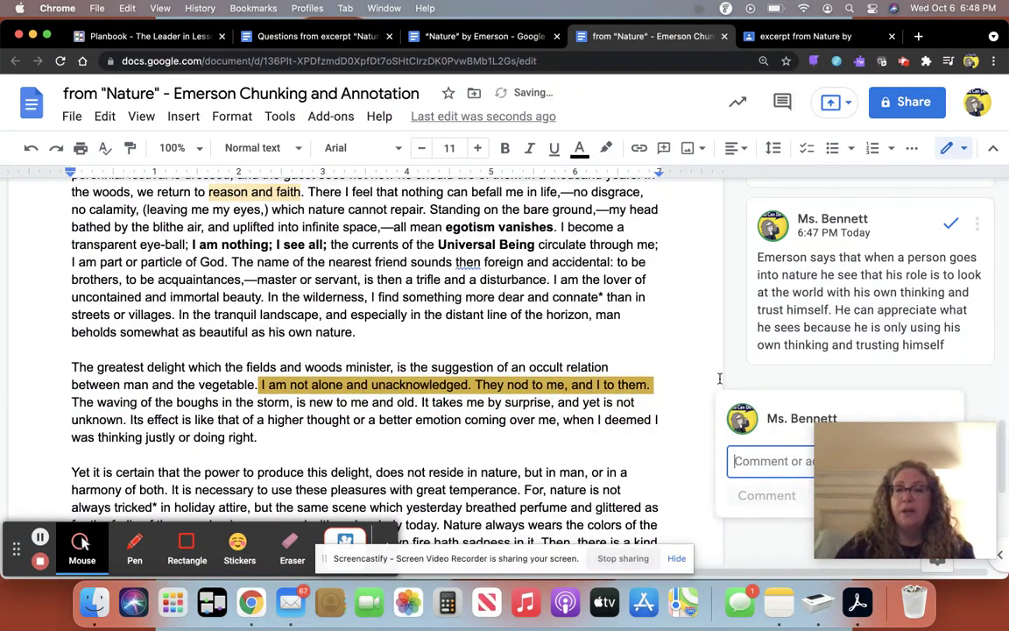
{"action": "scroll", "coordinate": [723, 381], "scroll_direction": "down", "scroll_amount": 3}
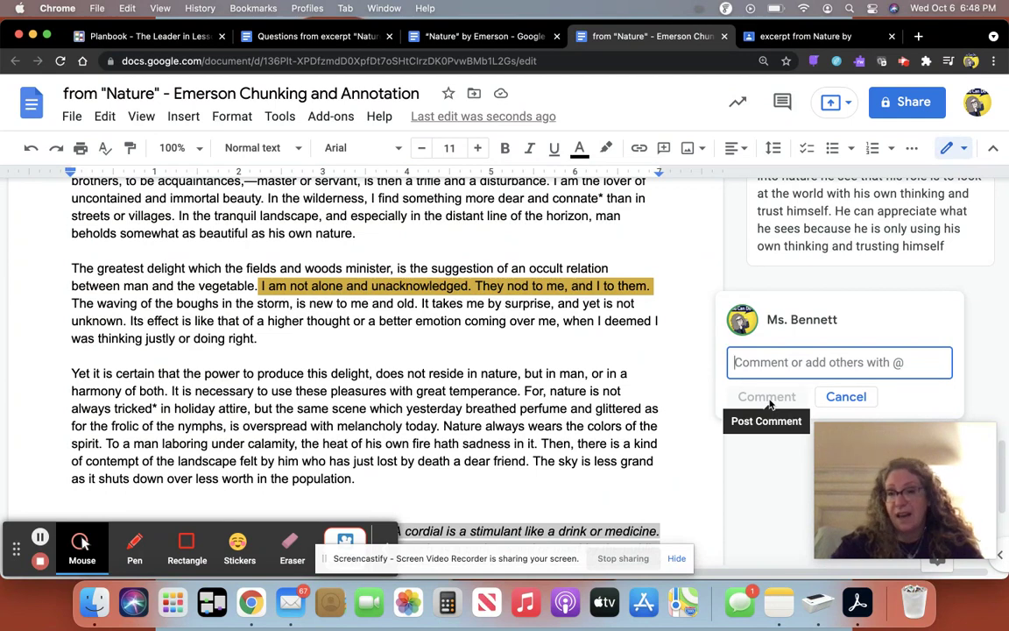
Write "Man can relate to and connect to nature and nature connects back to him." in the new comment and post it
{"action": "type", "text": "Man can r"}
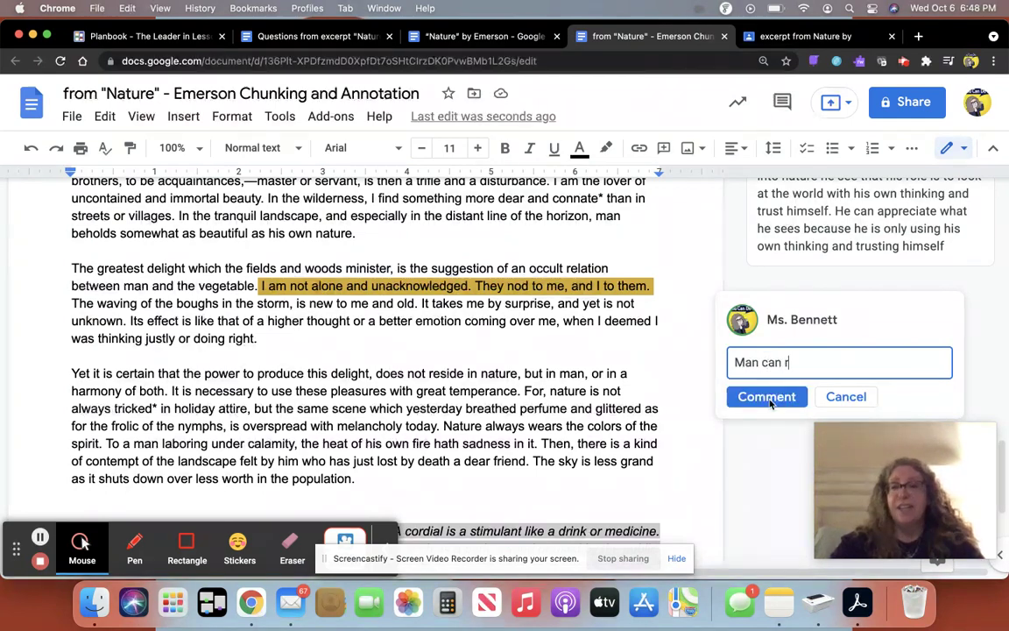
{"action": "type", "text": "elate to "}
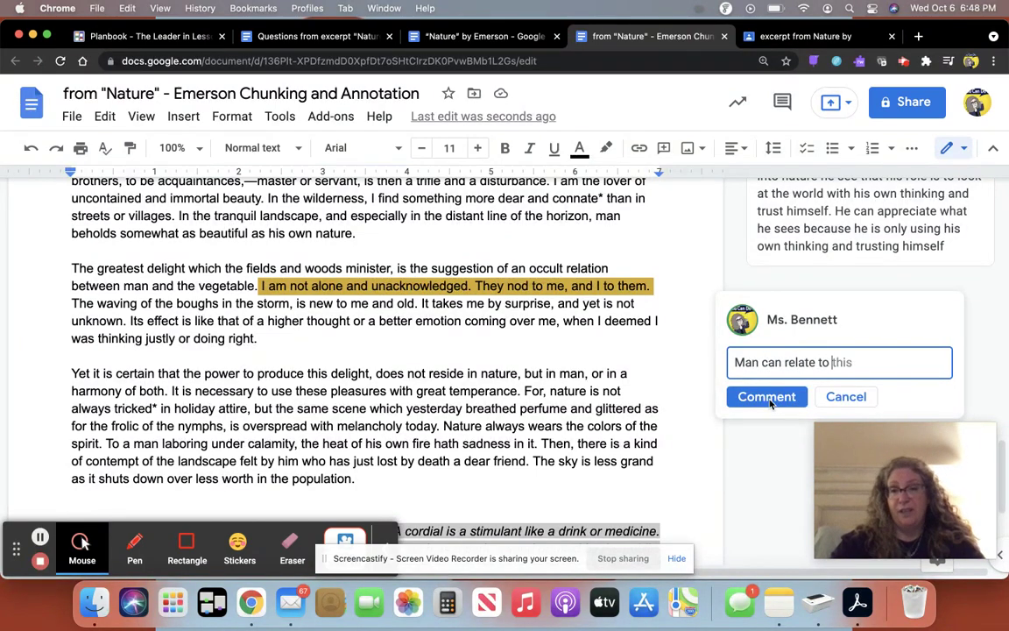
{"action": "type", "text": "and connect "}
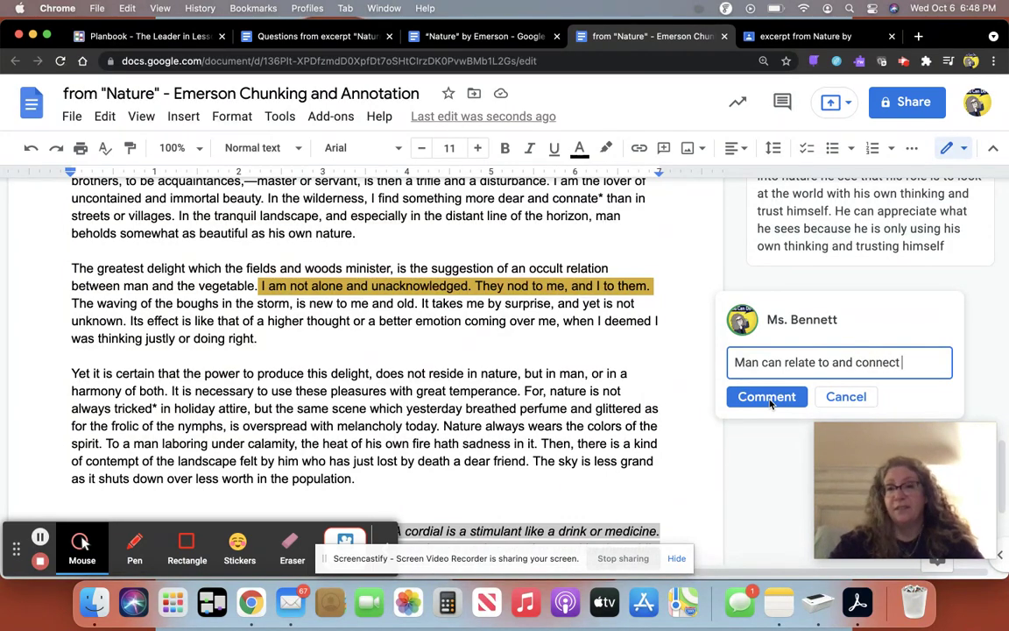
{"action": "type", "text": "to nature and "}
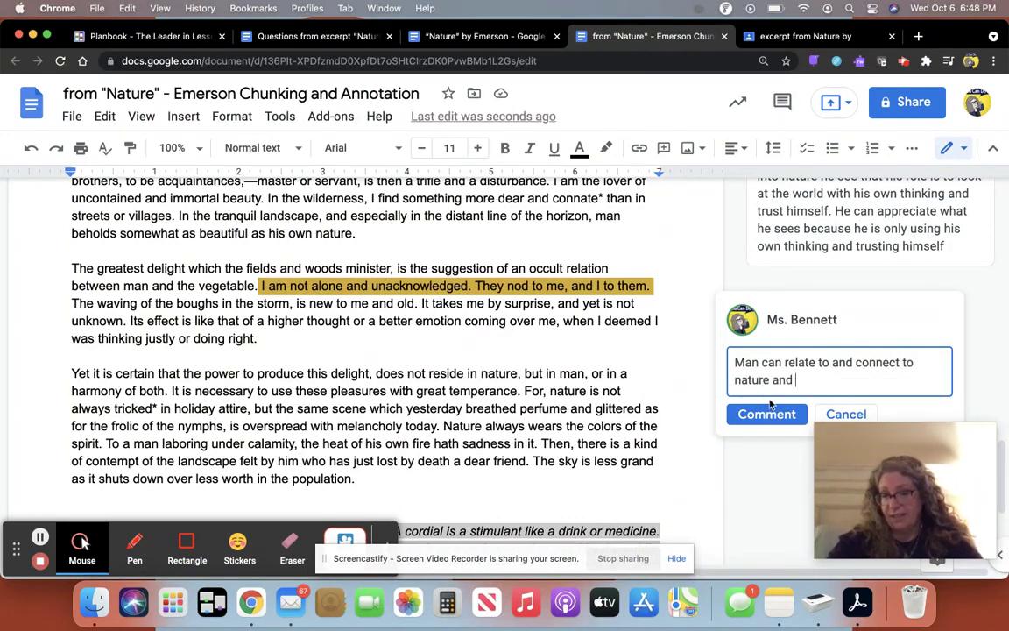
{"action": "type", "text": "nature connect"}
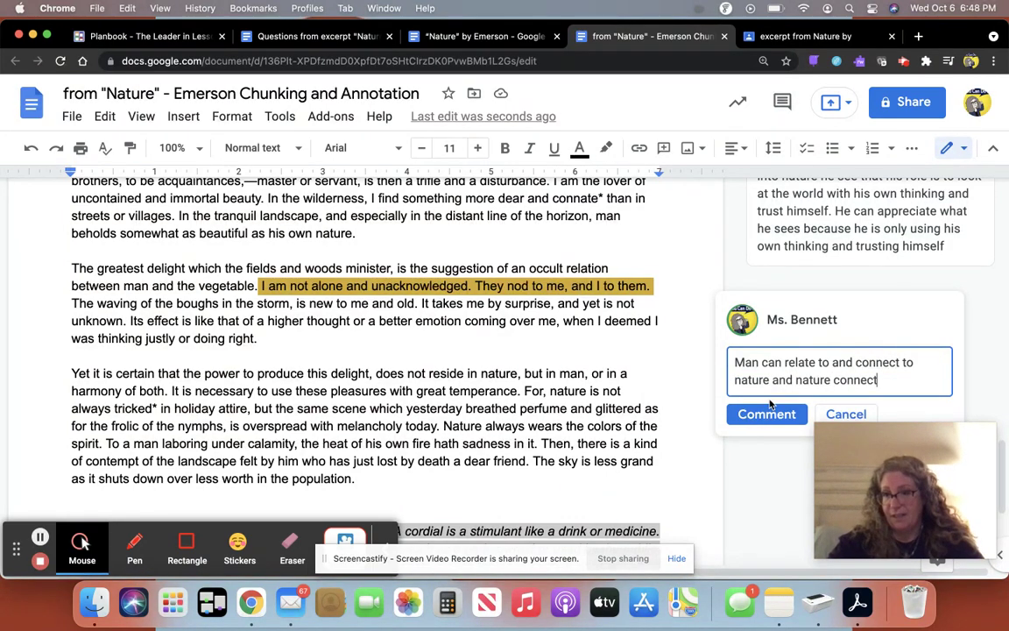
{"action": "type", "text": "s back t"}
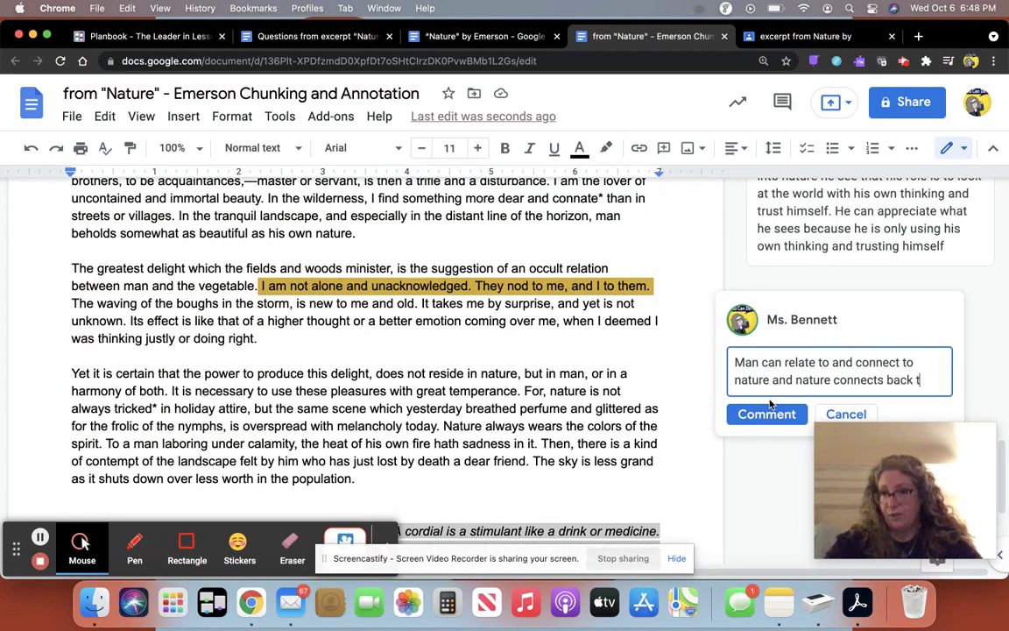
{"action": "type", "text": "o him."}
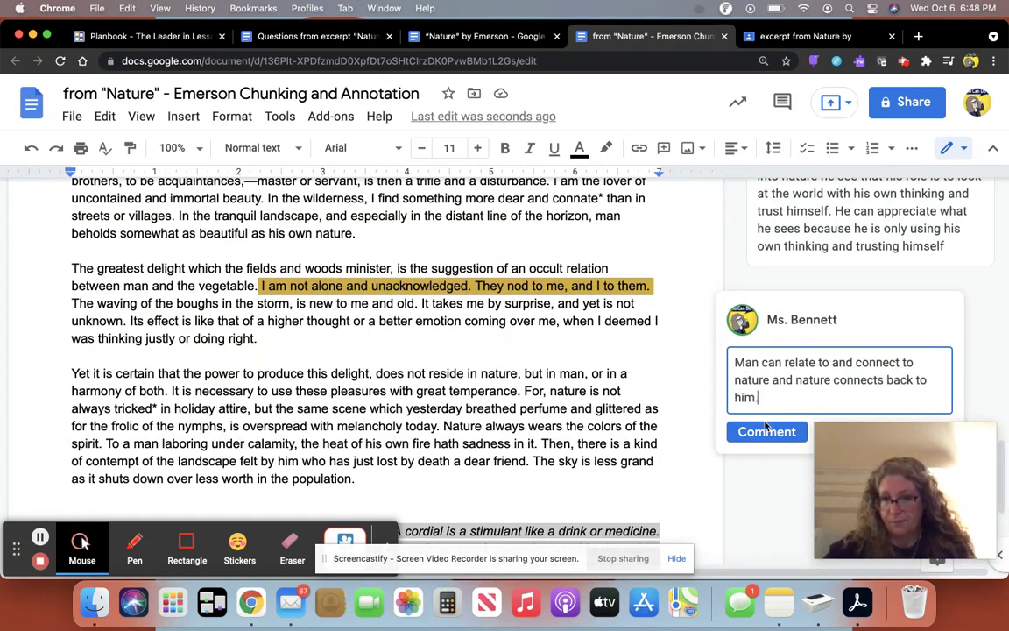
{"action": "left_click", "coordinate": [760, 435]}
{"action": "left_click", "coordinate": [673, 420]}
Start a comment on the word "calamity" in the last paragraph of the excerpt
{"action": "scroll", "coordinate": [673, 420], "scroll_direction": "down", "scroll_amount": 3}
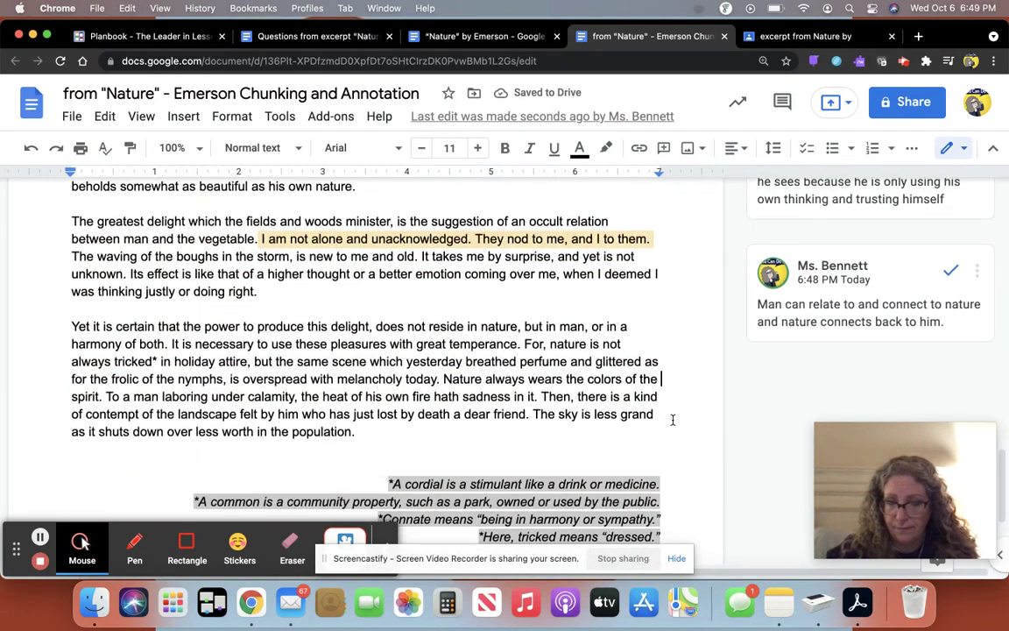
{"action": "scroll", "coordinate": [672, 419], "scroll_direction": "down", "scroll_amount": 5}
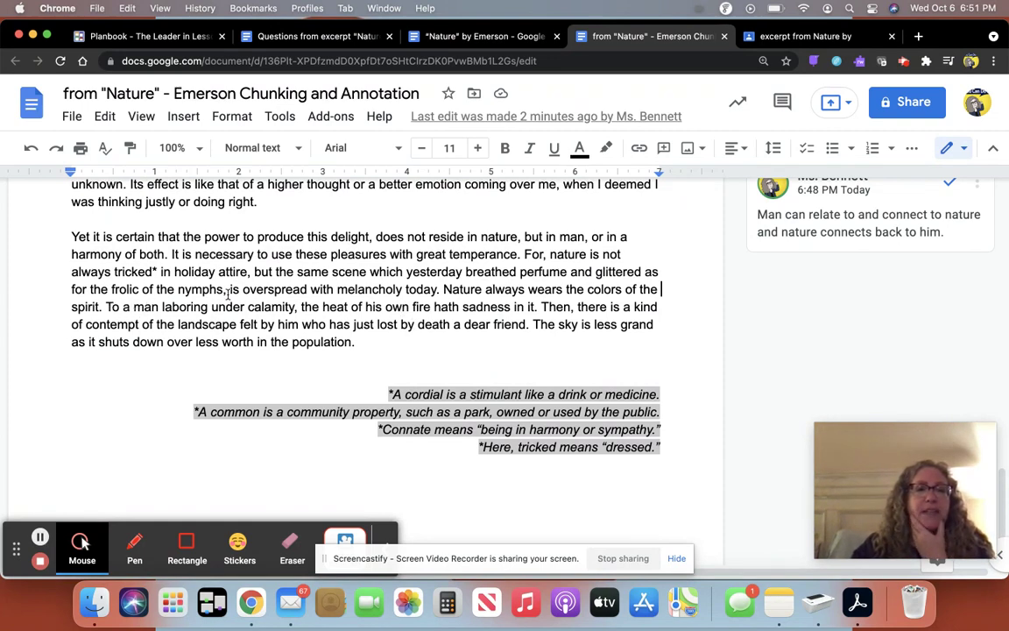
{"action": "double_click", "coordinate": [267, 307]}
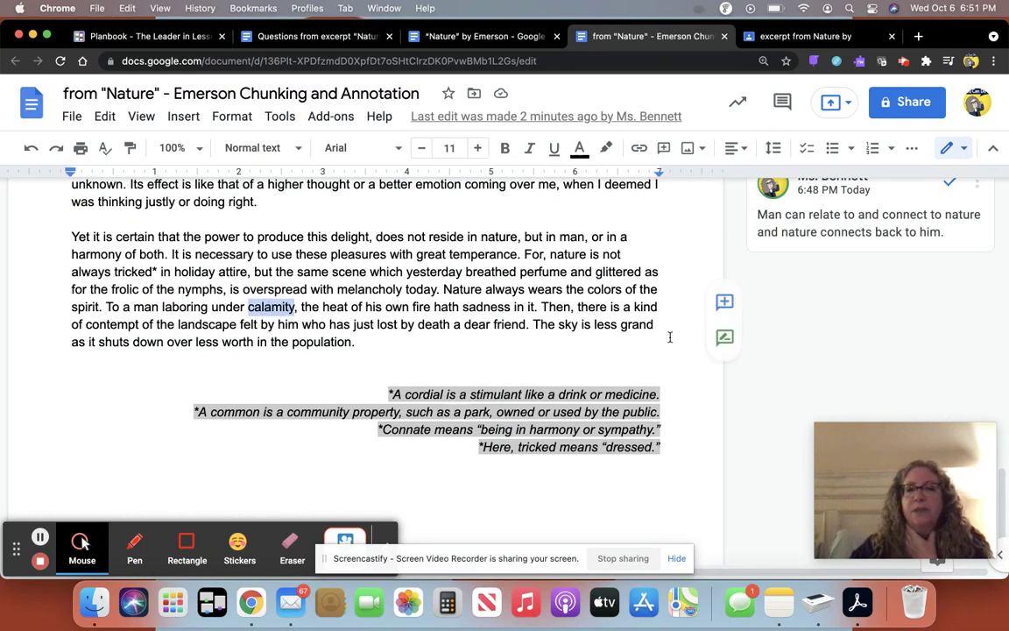
{"action": "left_click", "coordinate": [724, 302]}
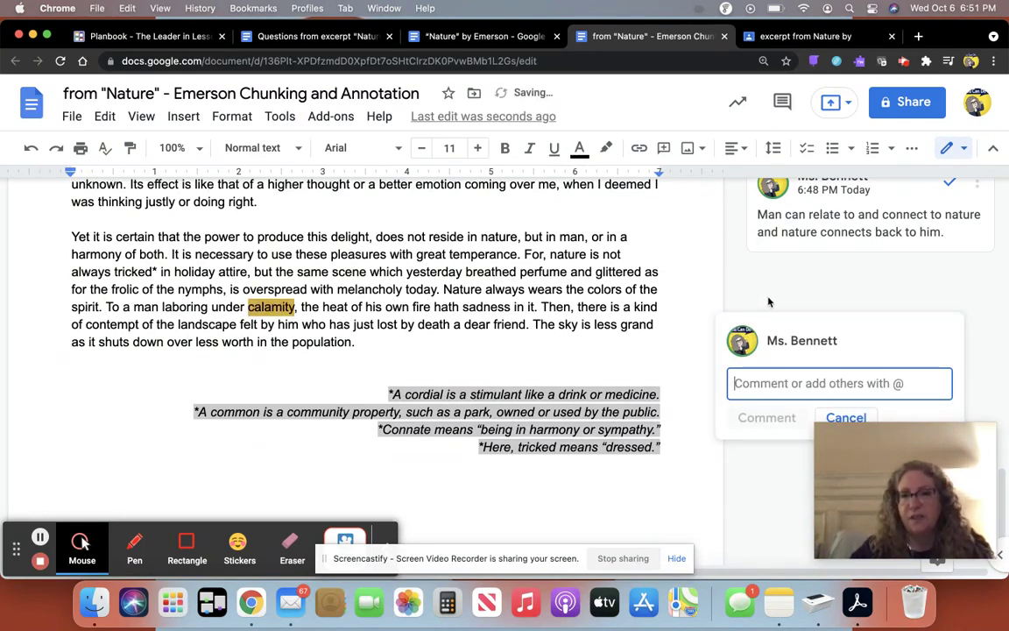
{"action": "scroll", "coordinate": [769, 301], "scroll_direction": "up", "scroll_amount": 2}
{"action": "scroll", "coordinate": [768, 298], "scroll_direction": "down", "scroll_amount": 3}
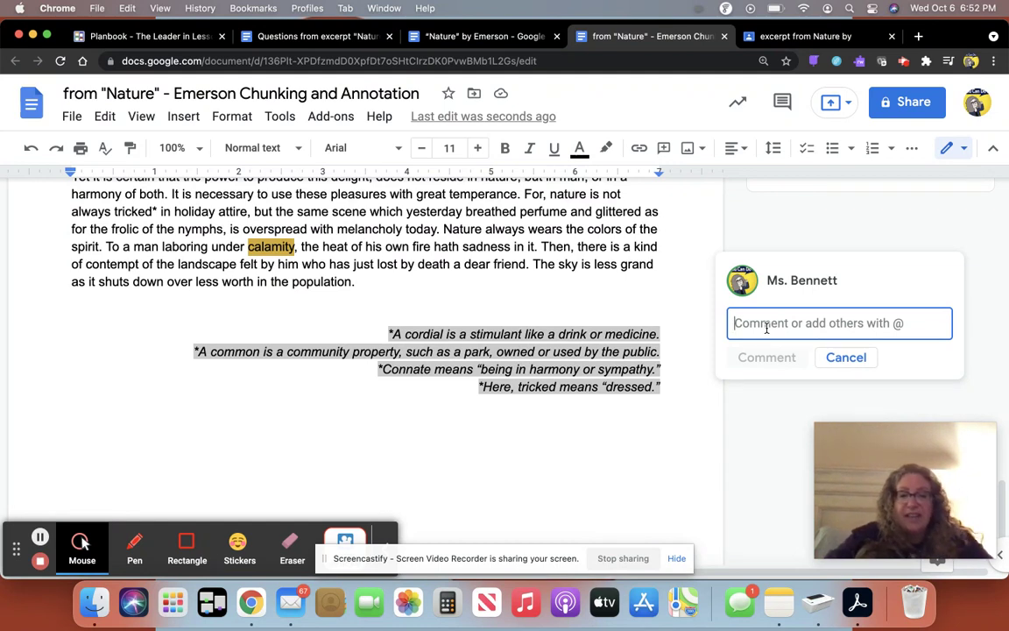
Write "A person's perspective or mood can impact how they see nature" in the "calamity" comment
{"action": "type", "text": "A pers"}
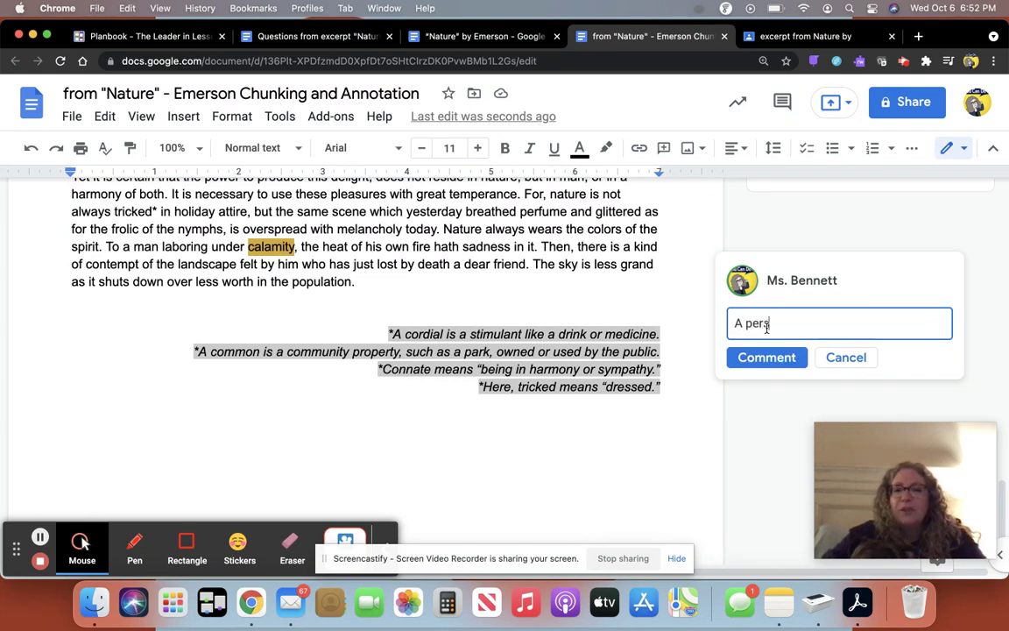
{"action": "type", "text": "on's perspecti"}
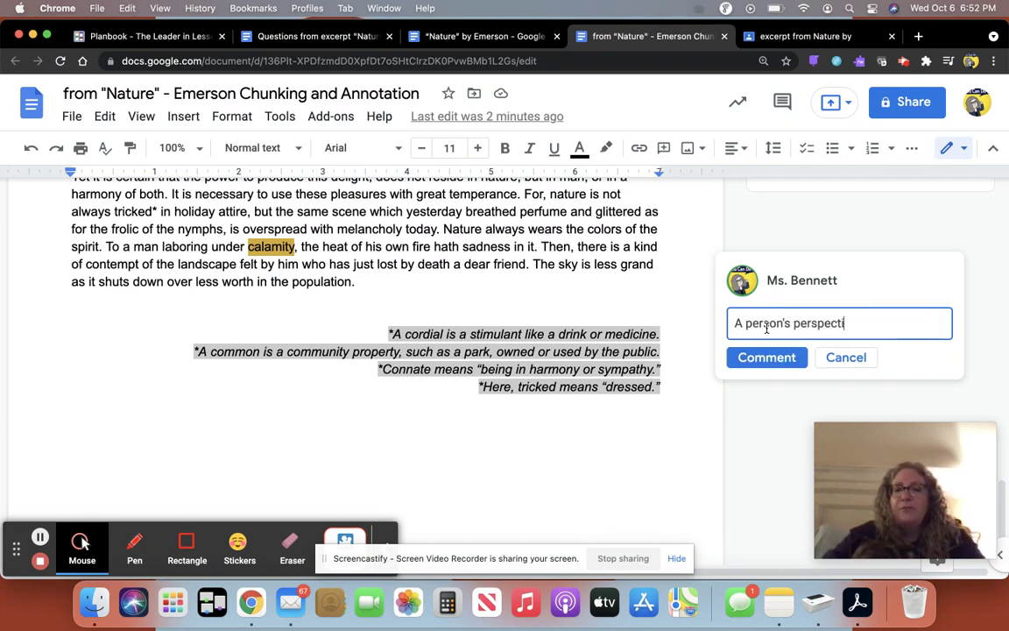
{"action": "type", "text": "ve or "}
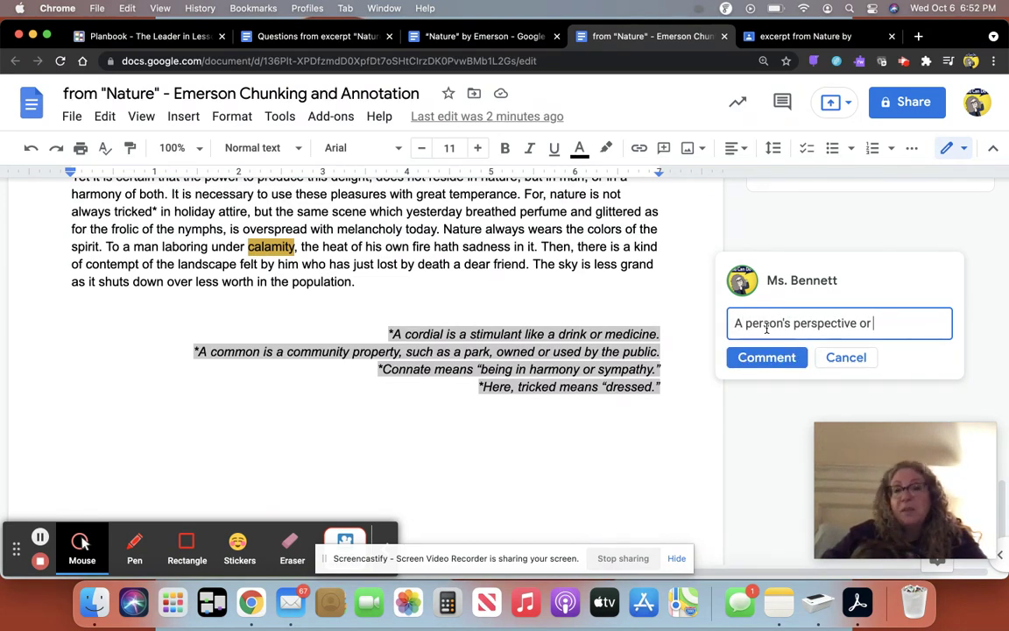
{"action": "type", "text": "mood can "}
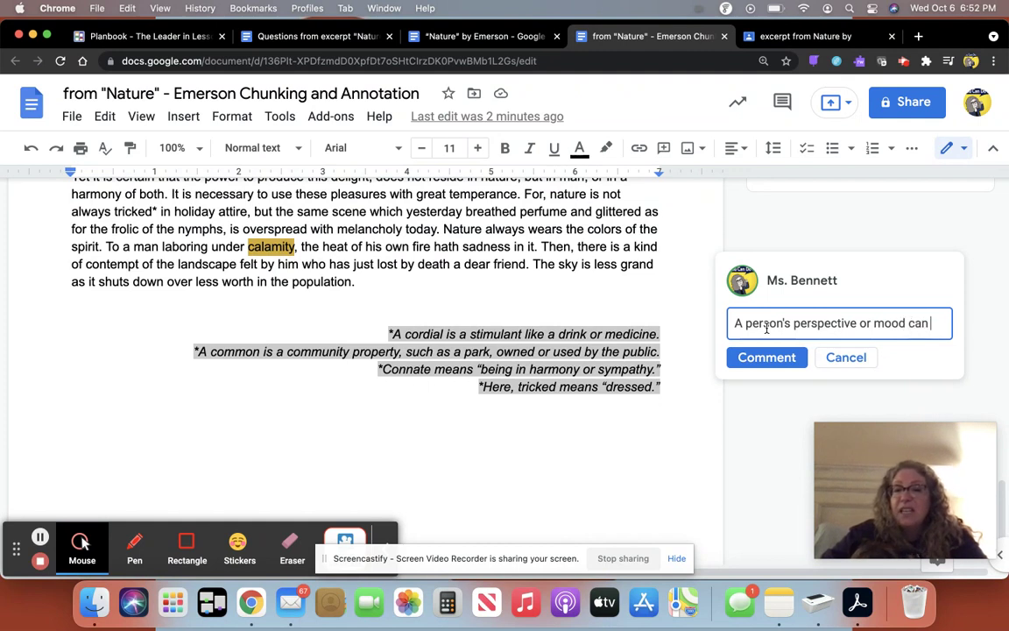
{"action": "type", "text": "impact how t"}
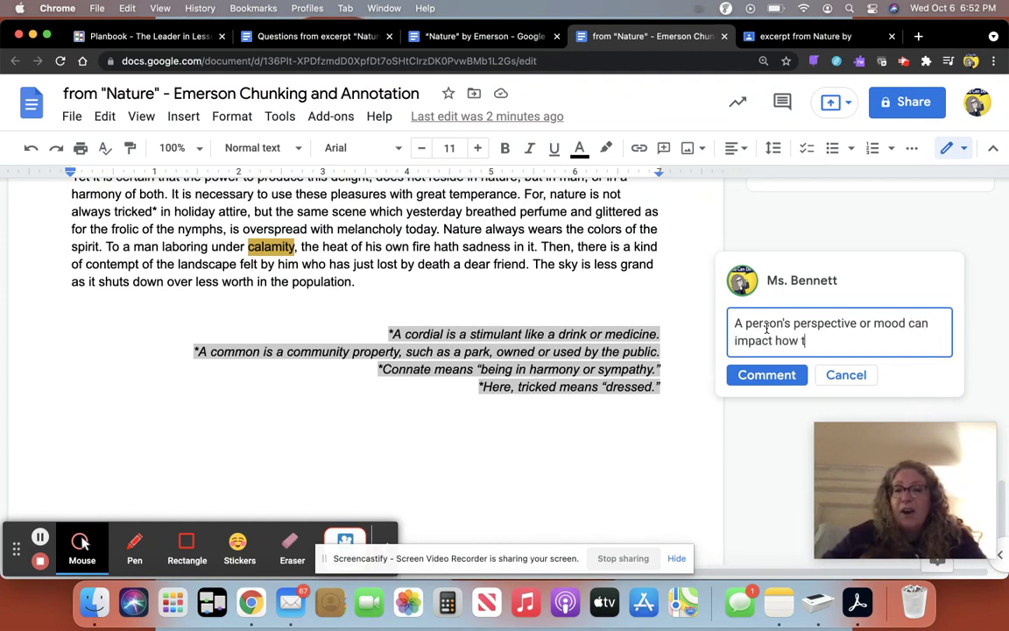
{"action": "type", "text": "hey see nature"}
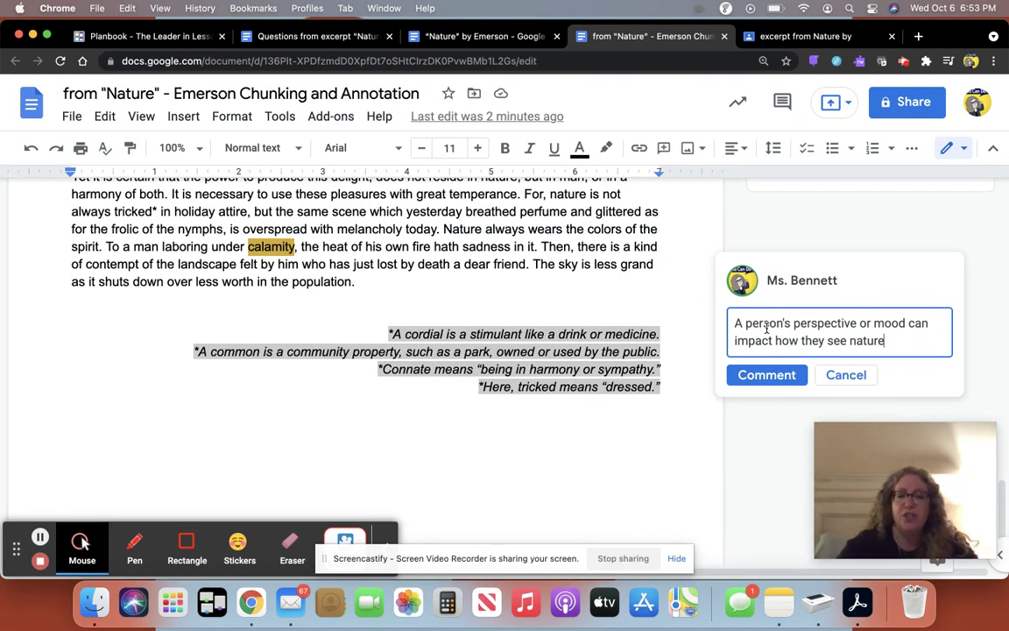
Continue the "calamity" comment with ". Just like a person's experiences can change their mood"
{"action": "type", "text": ". Just lik"}
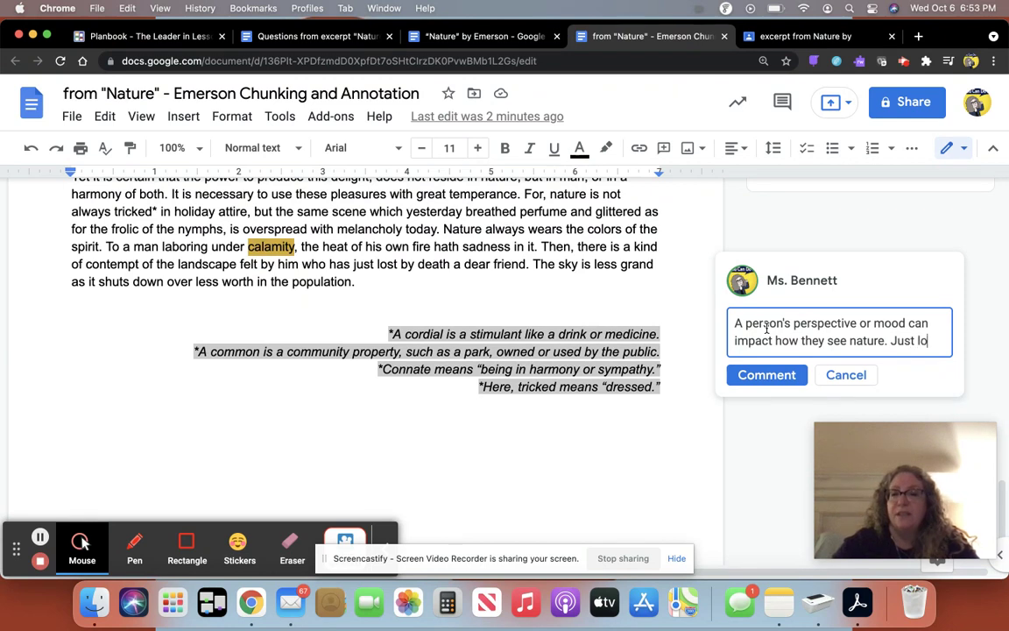
{"action": "type", "text": "e a pers"}
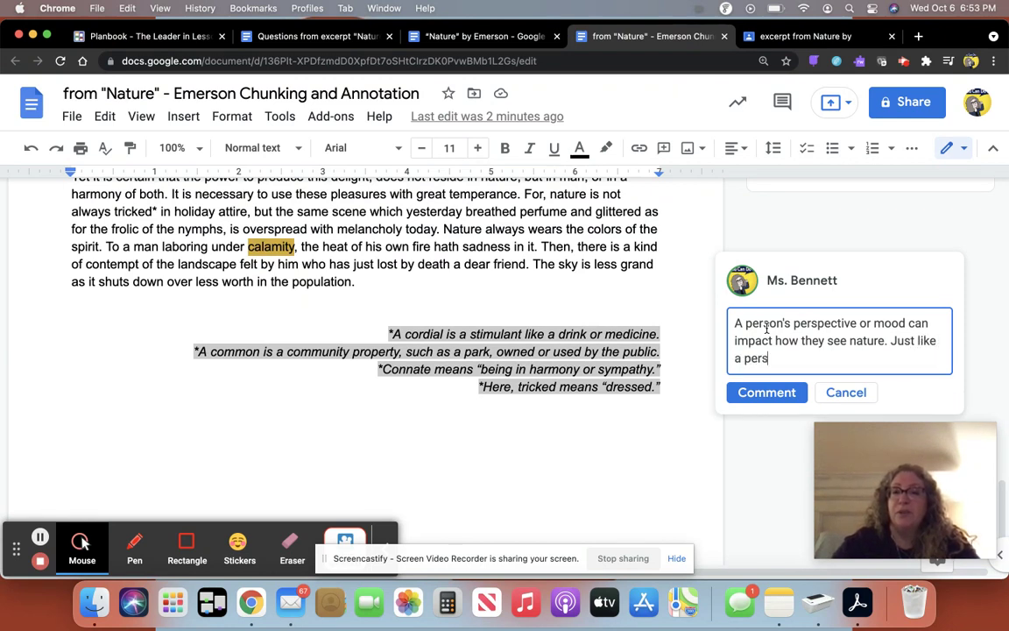
{"action": "type", "text": "on's experience"}
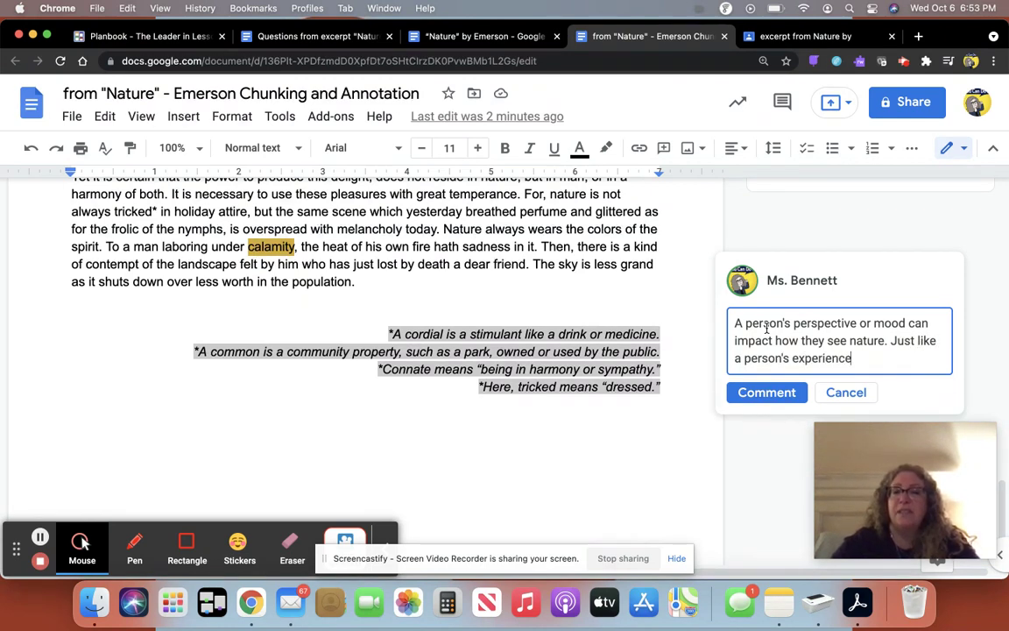
{"action": "type", "text": "s can chan"}
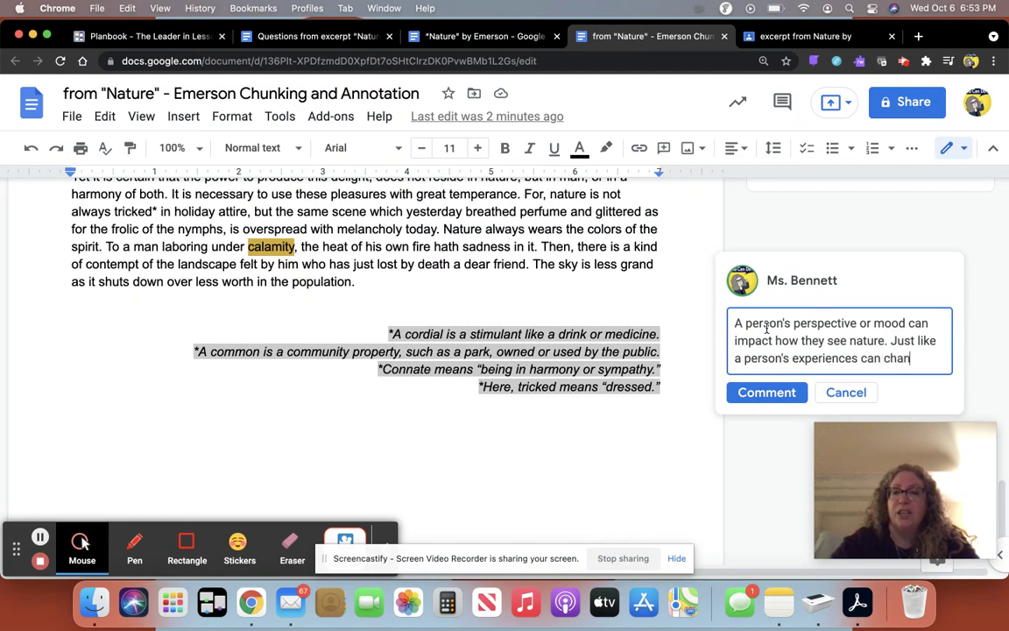
{"action": "type", "text": "ge his or her"}
{"action": "key", "text": "BackSpace"}
{"action": "key", "text": "BackSpace"}
{"action": "key", "text": "BackSpace"}
{"action": "key", "text": "BackSpace"}
{"action": "key", "text": "BackSpace"}
{"action": "key", "text": "BackSpace"}
{"action": "key", "text": "BackSpace"}
{"action": "key", "text": "BackSpace"}
{"action": "key", "text": "BackSpace"}
{"action": "key", "text": "BackSpace"}
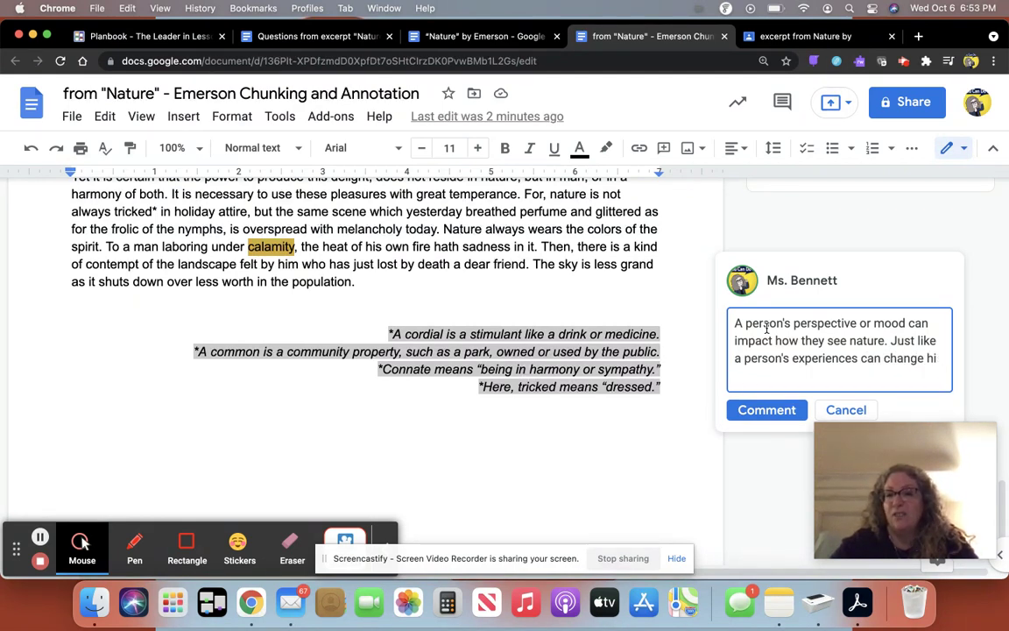
{"action": "type", "text": "their mood"}
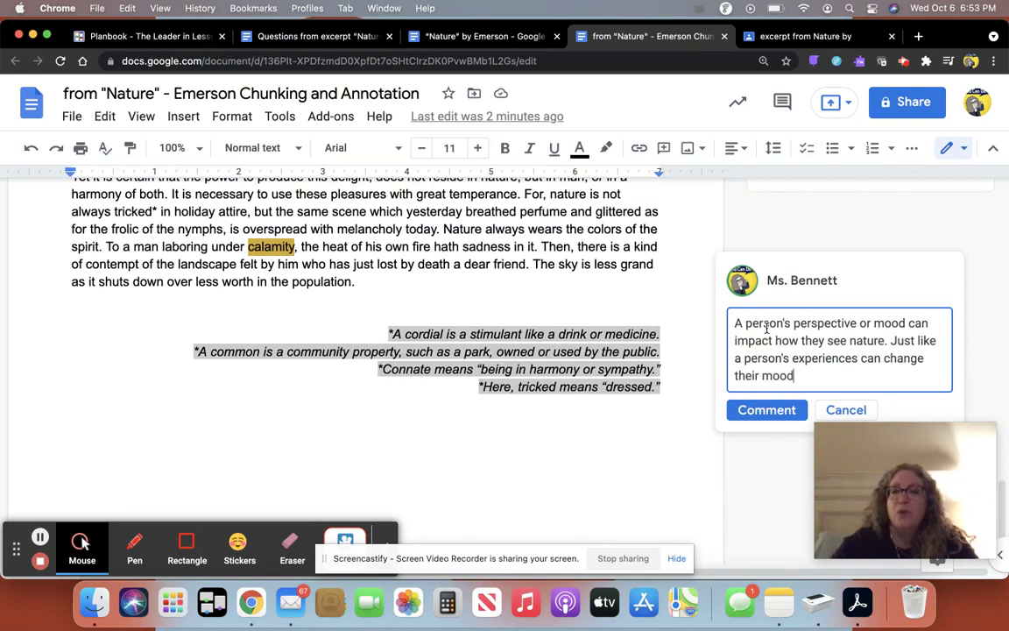
Finish the "calamity" comment with ", nature can change too." and post it
{"action": "type", "text": ", "}
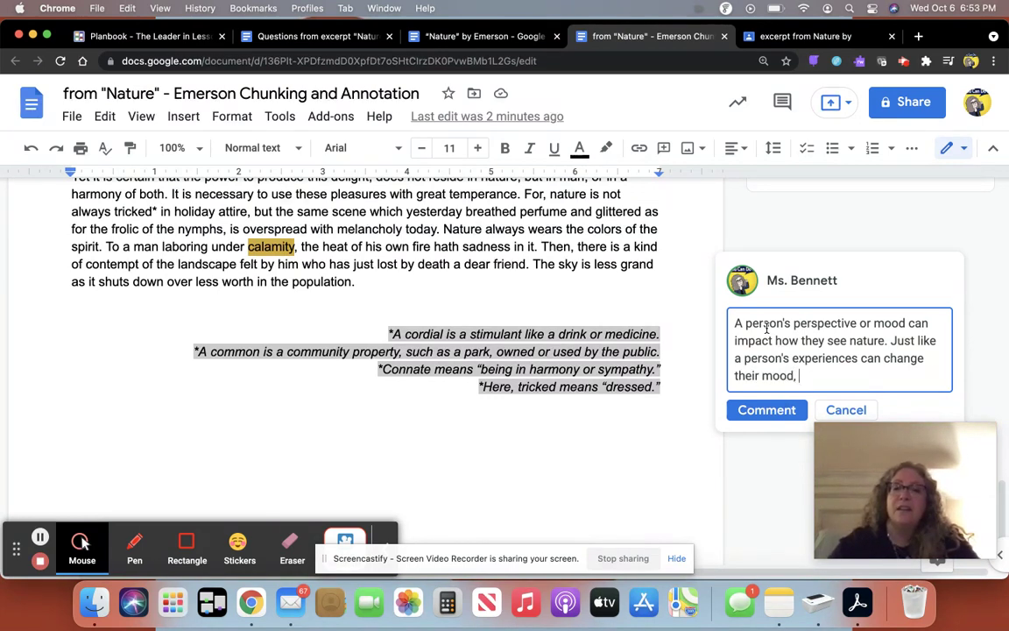
{"action": "type", "text": "nature can change "}
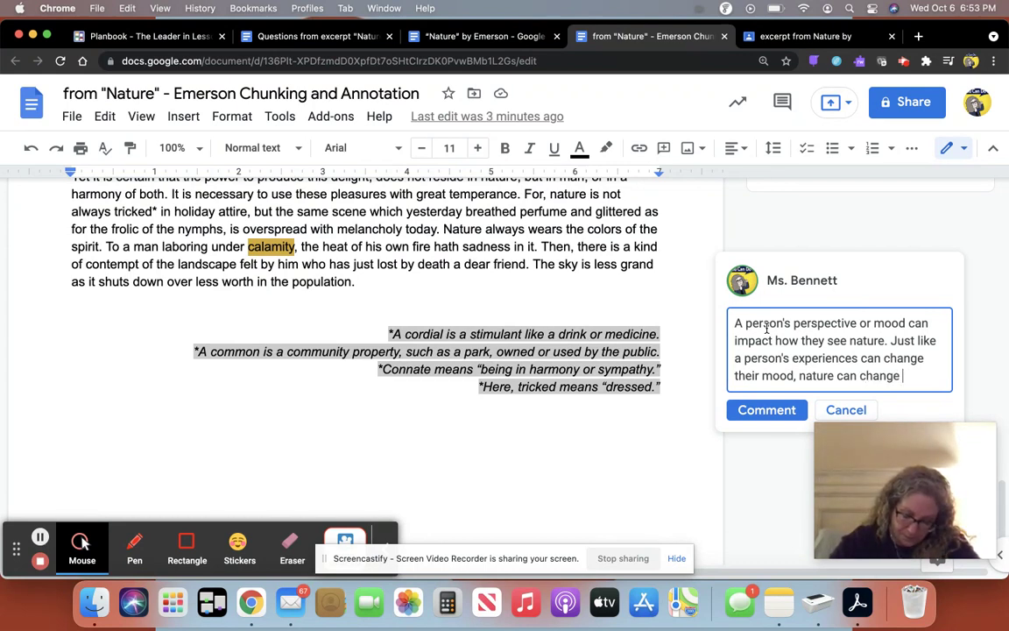
{"action": "type", "text": "too."}
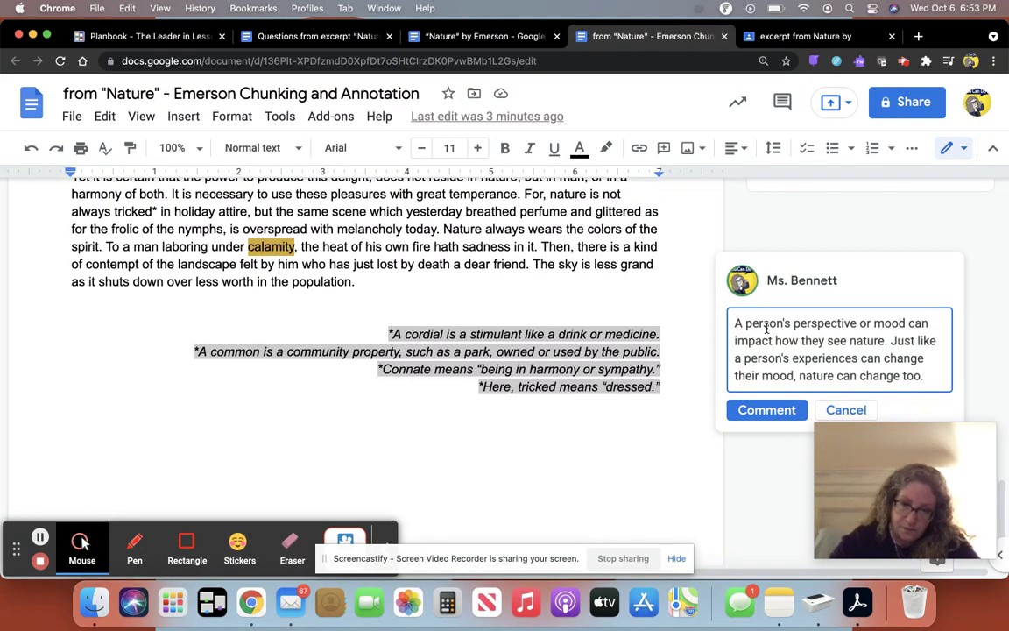
{"action": "left_click", "coordinate": [768, 411]}
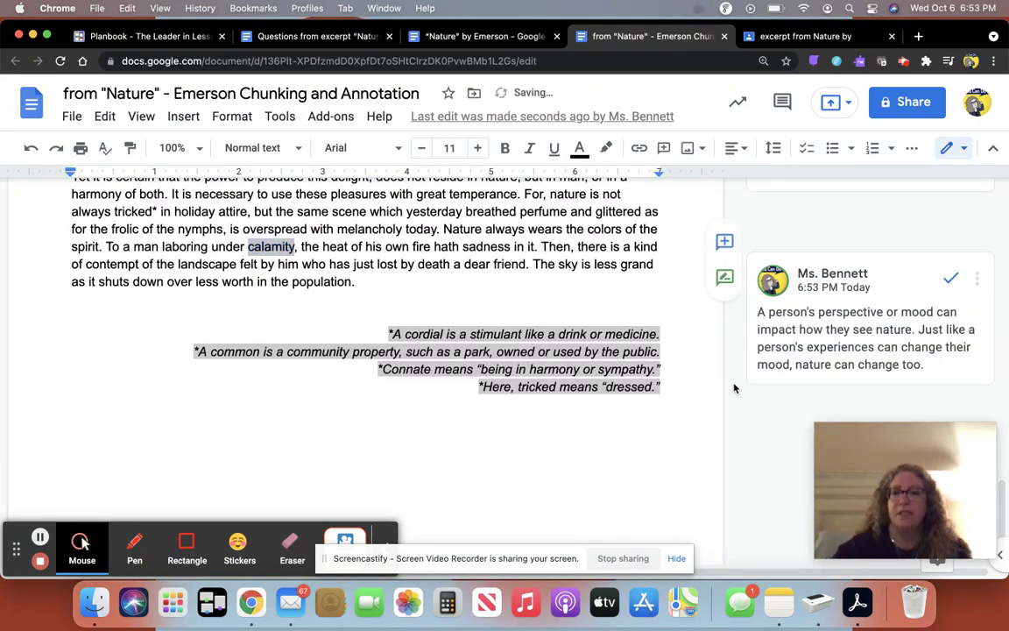
{"action": "left_click", "coordinate": [734, 388]}
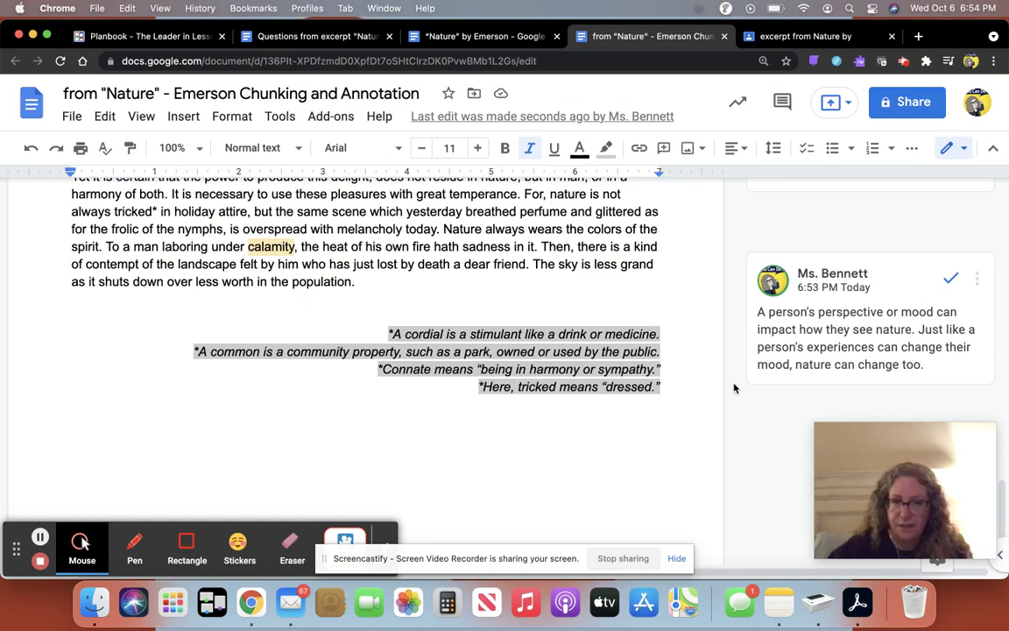
{"action": "scroll", "coordinate": [651, 418], "scroll_direction": "down", "scroll_amount": 2}
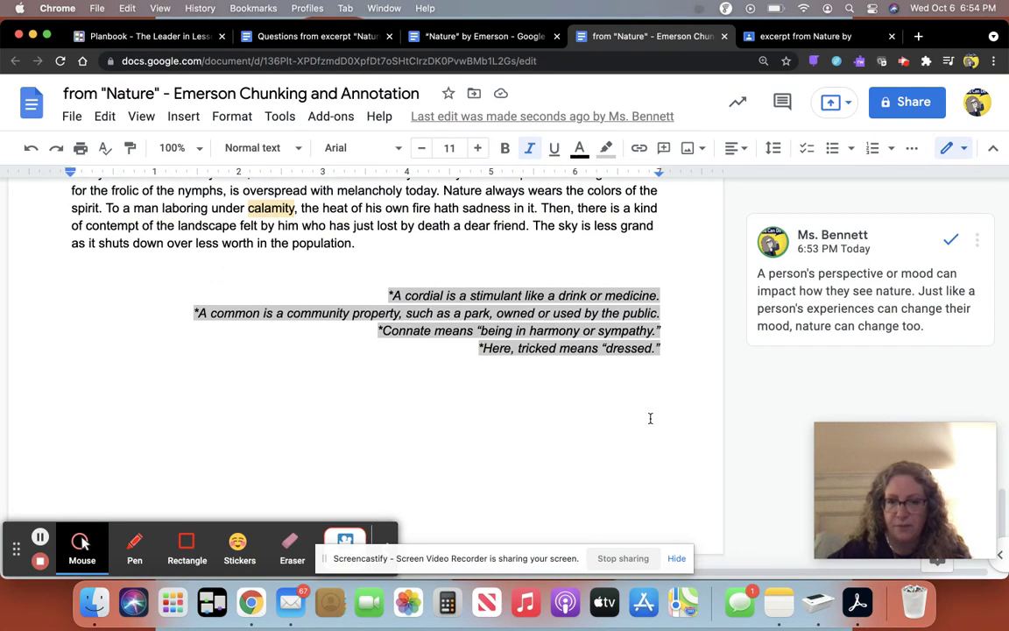
{"action": "scroll", "coordinate": [650, 419], "scroll_direction": "up", "scroll_amount": 3}
{"action": "scroll", "coordinate": [650, 419], "scroll_direction": "up", "scroll_amount": 3}
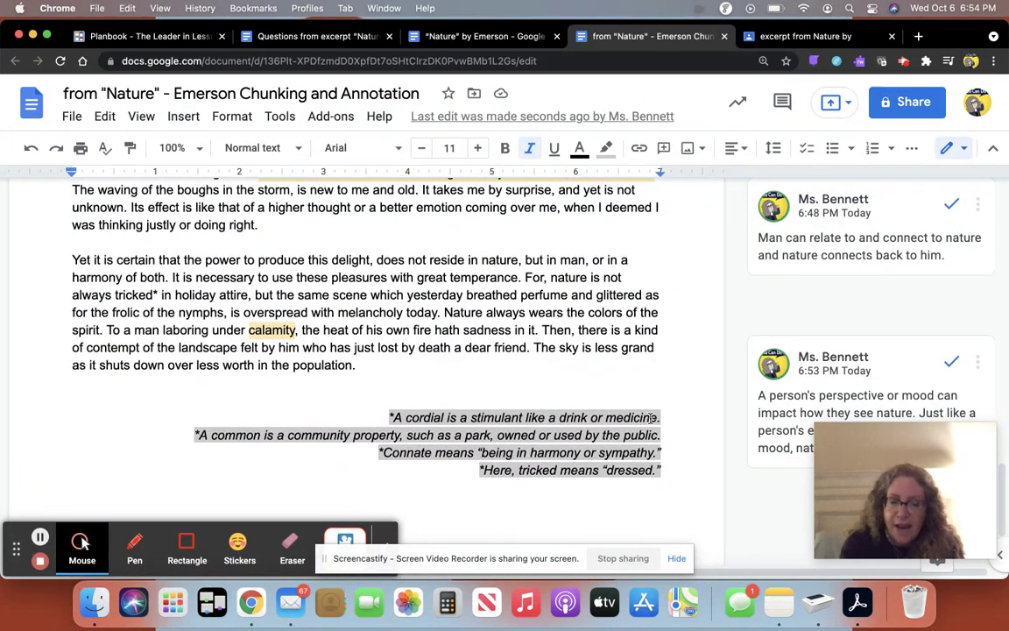
{"action": "scroll", "coordinate": [651, 419], "scroll_direction": "down", "scroll_amount": 3}
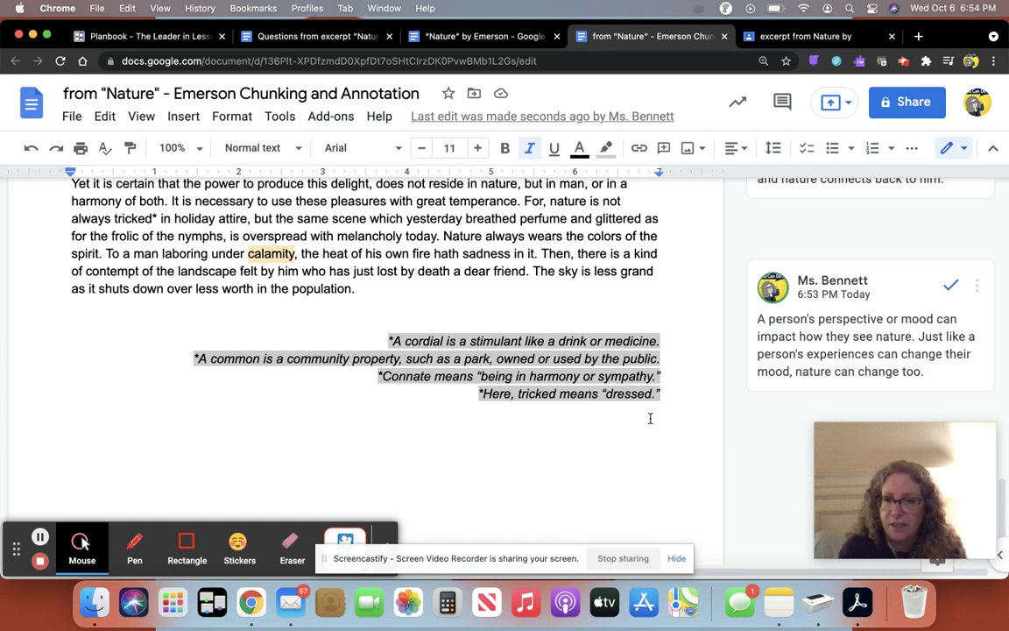